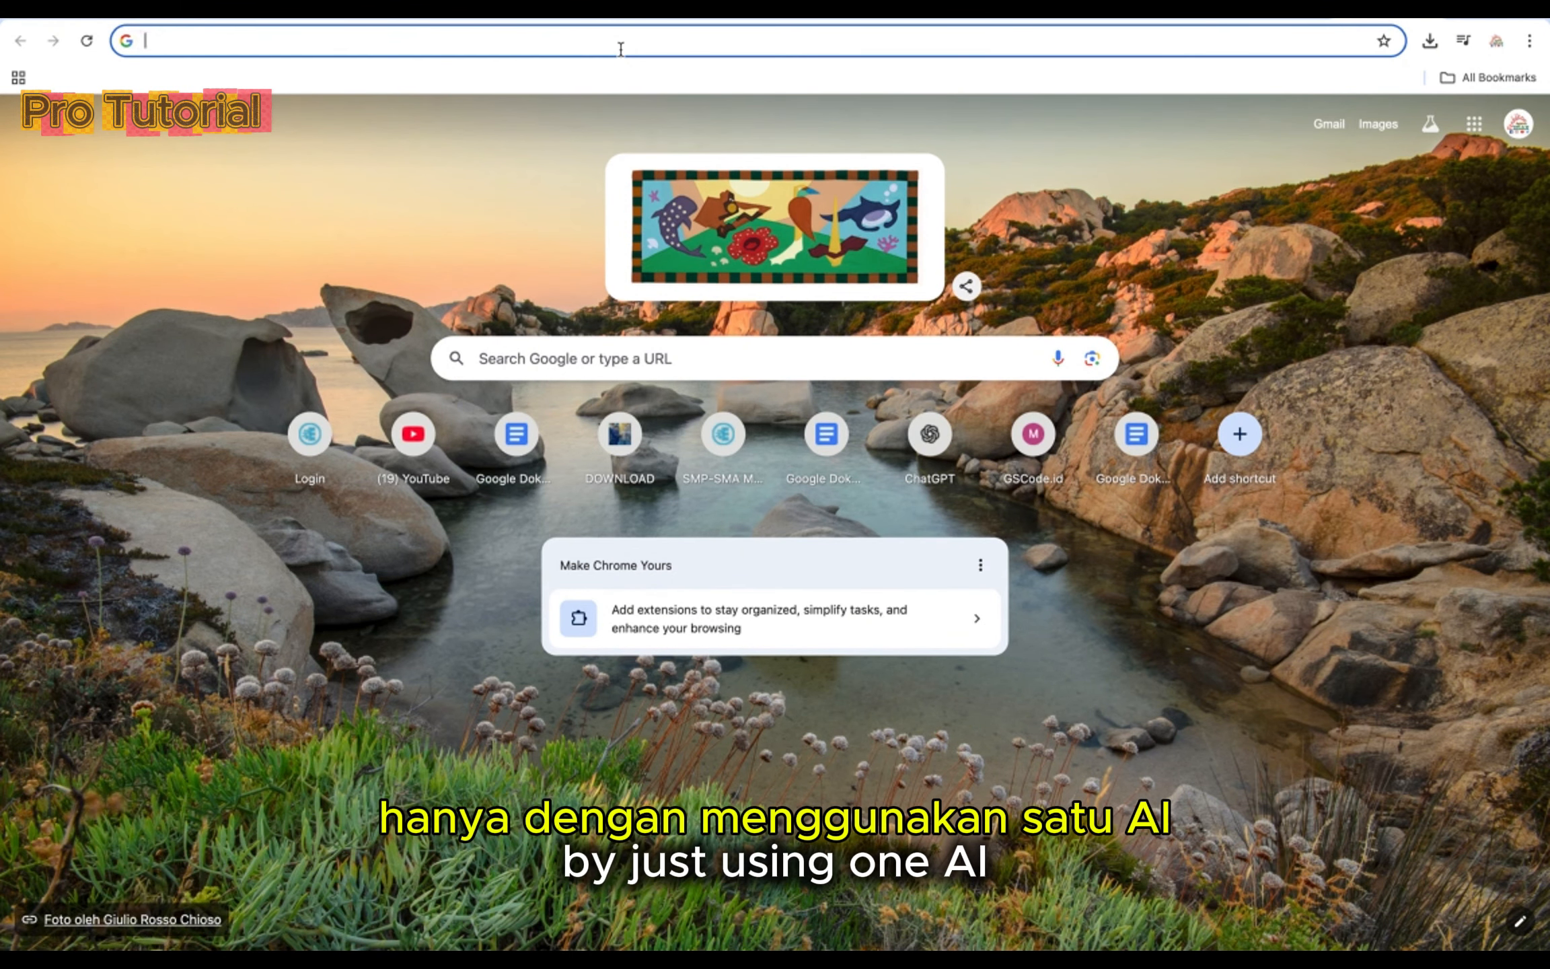
Open the gamma.app website and switch its display language to Bahasa Indonesia
type("gamm")
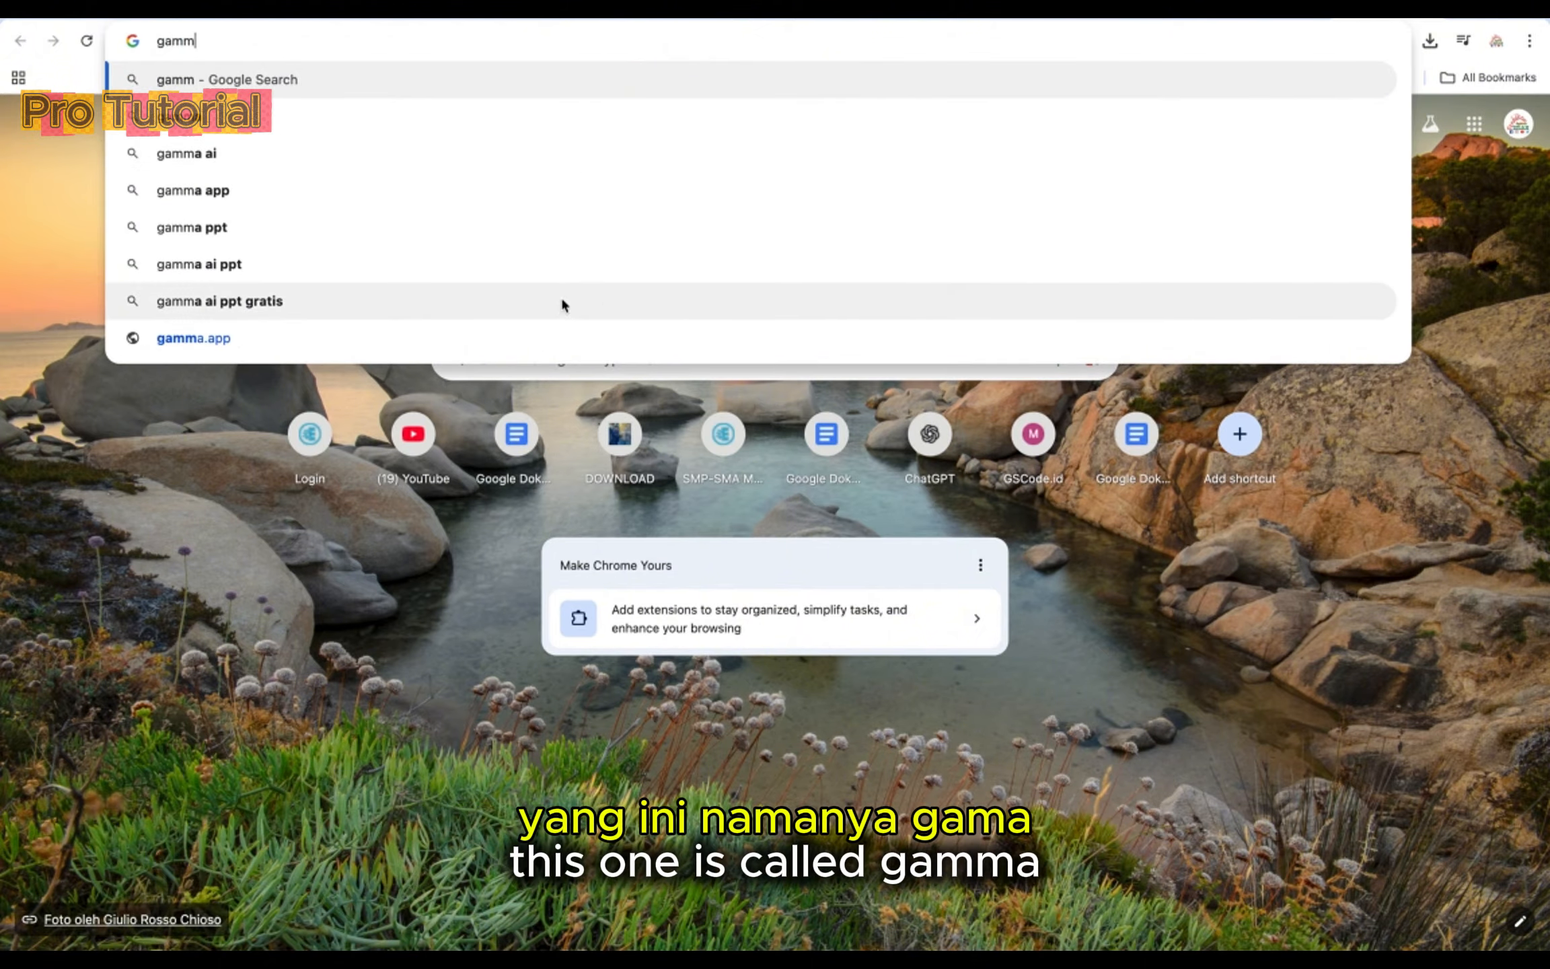
left_click(557, 327)
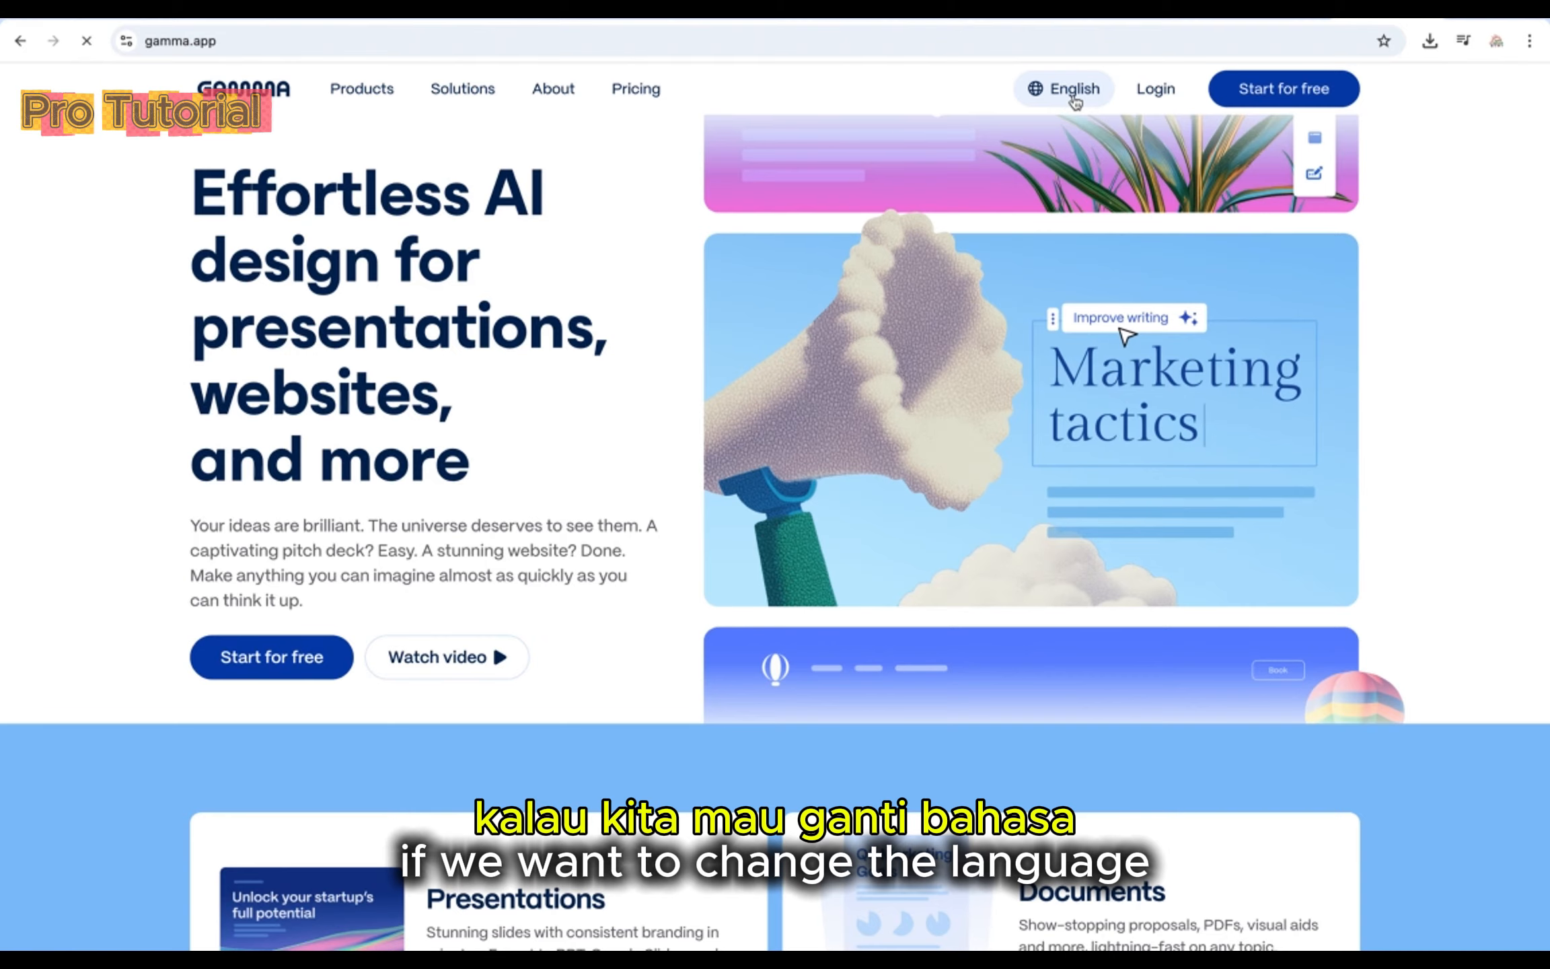
left_click(1075, 101)
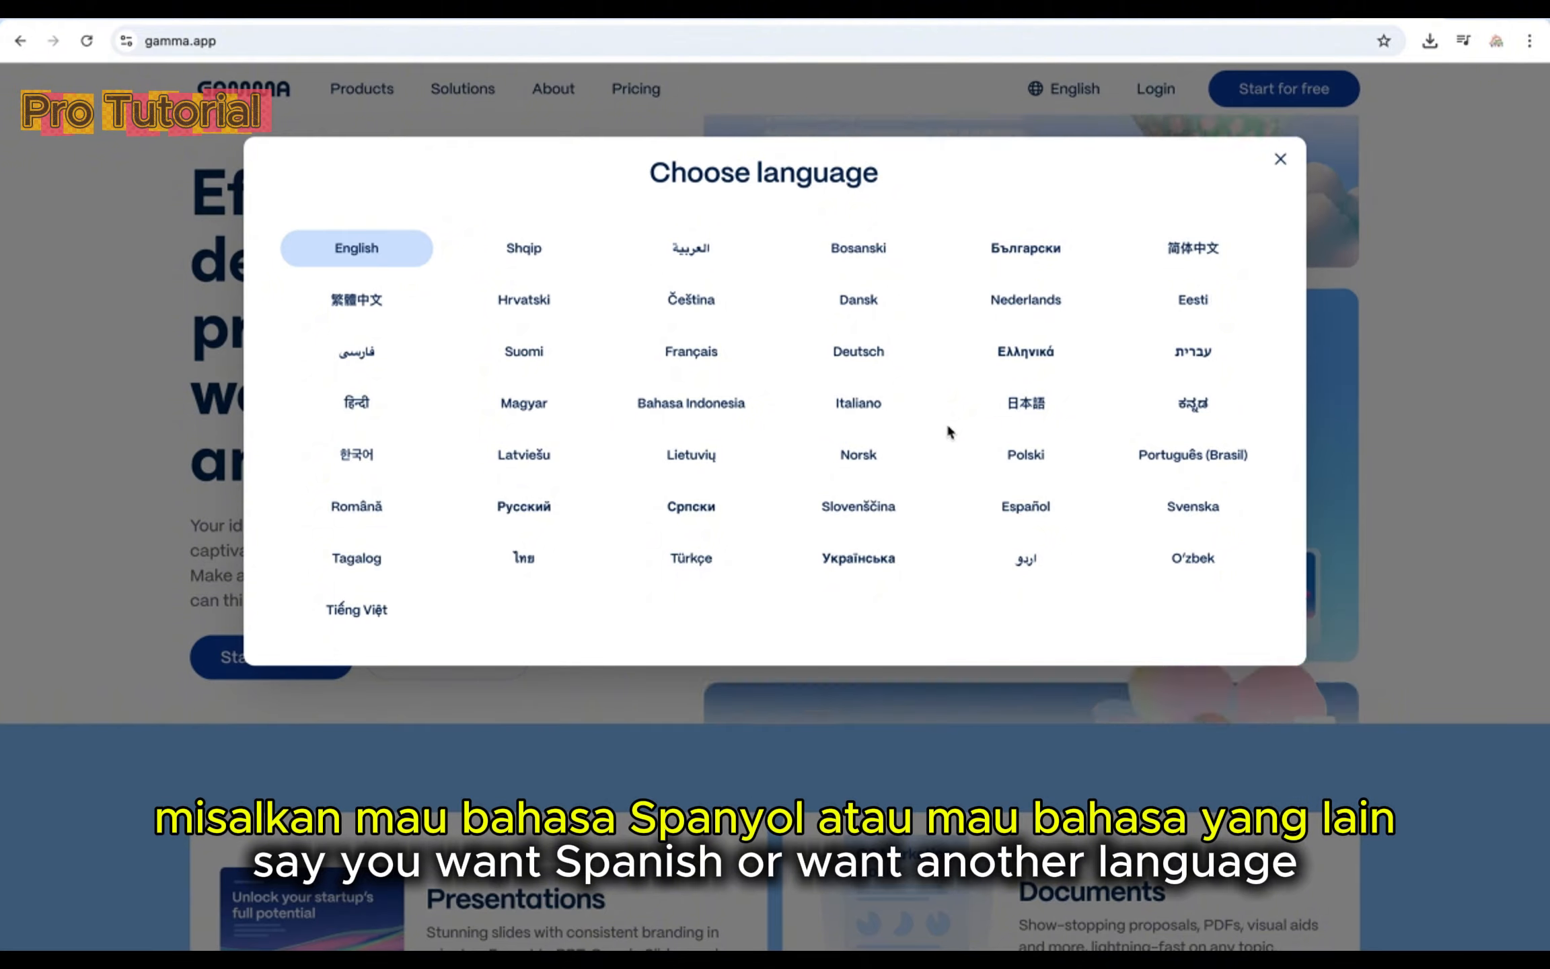
left_click(680, 411)
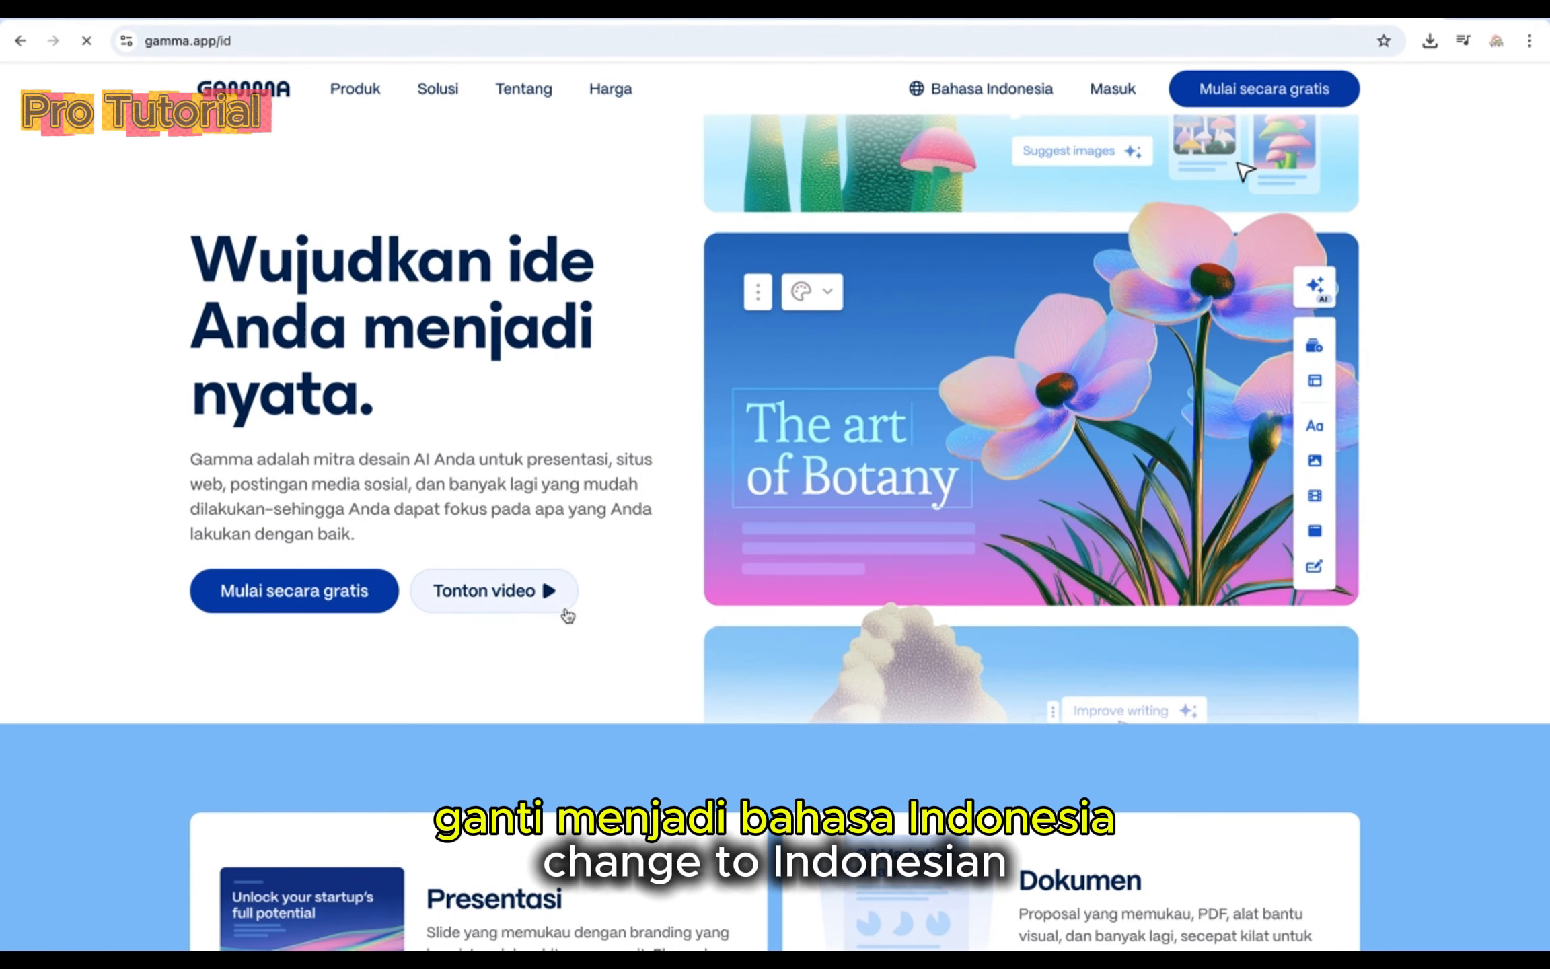
Sign in to gamma.app with one of the offered Google accounts
scroll(561, 602, "down", 5)
scroll(564, 612, "up", 5)
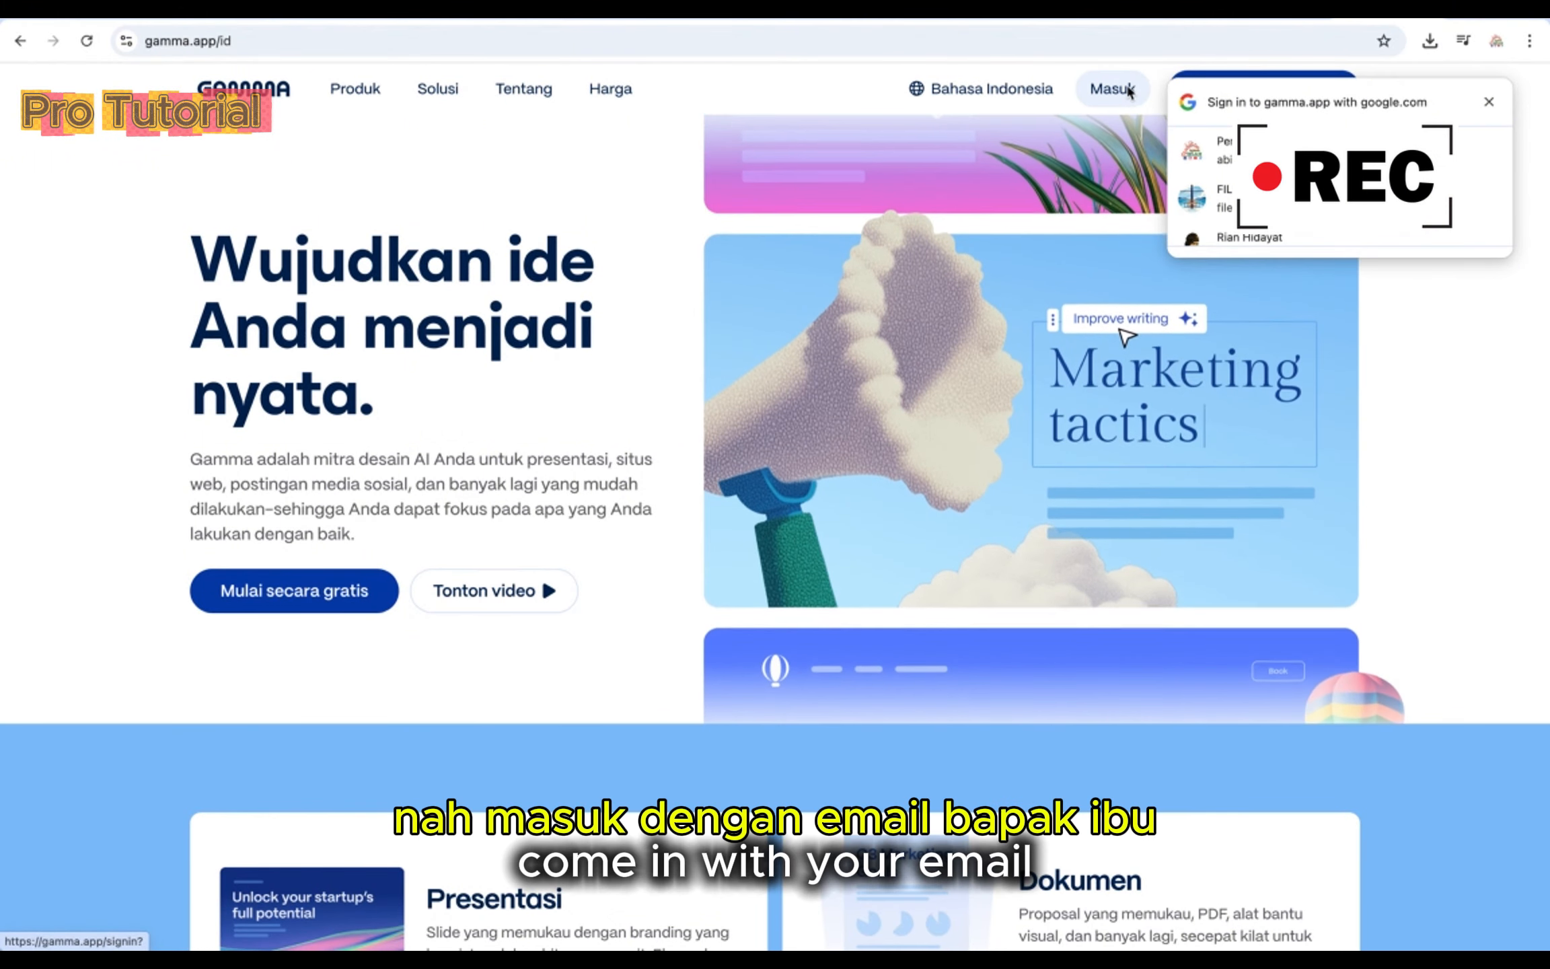
left_click(1345, 199)
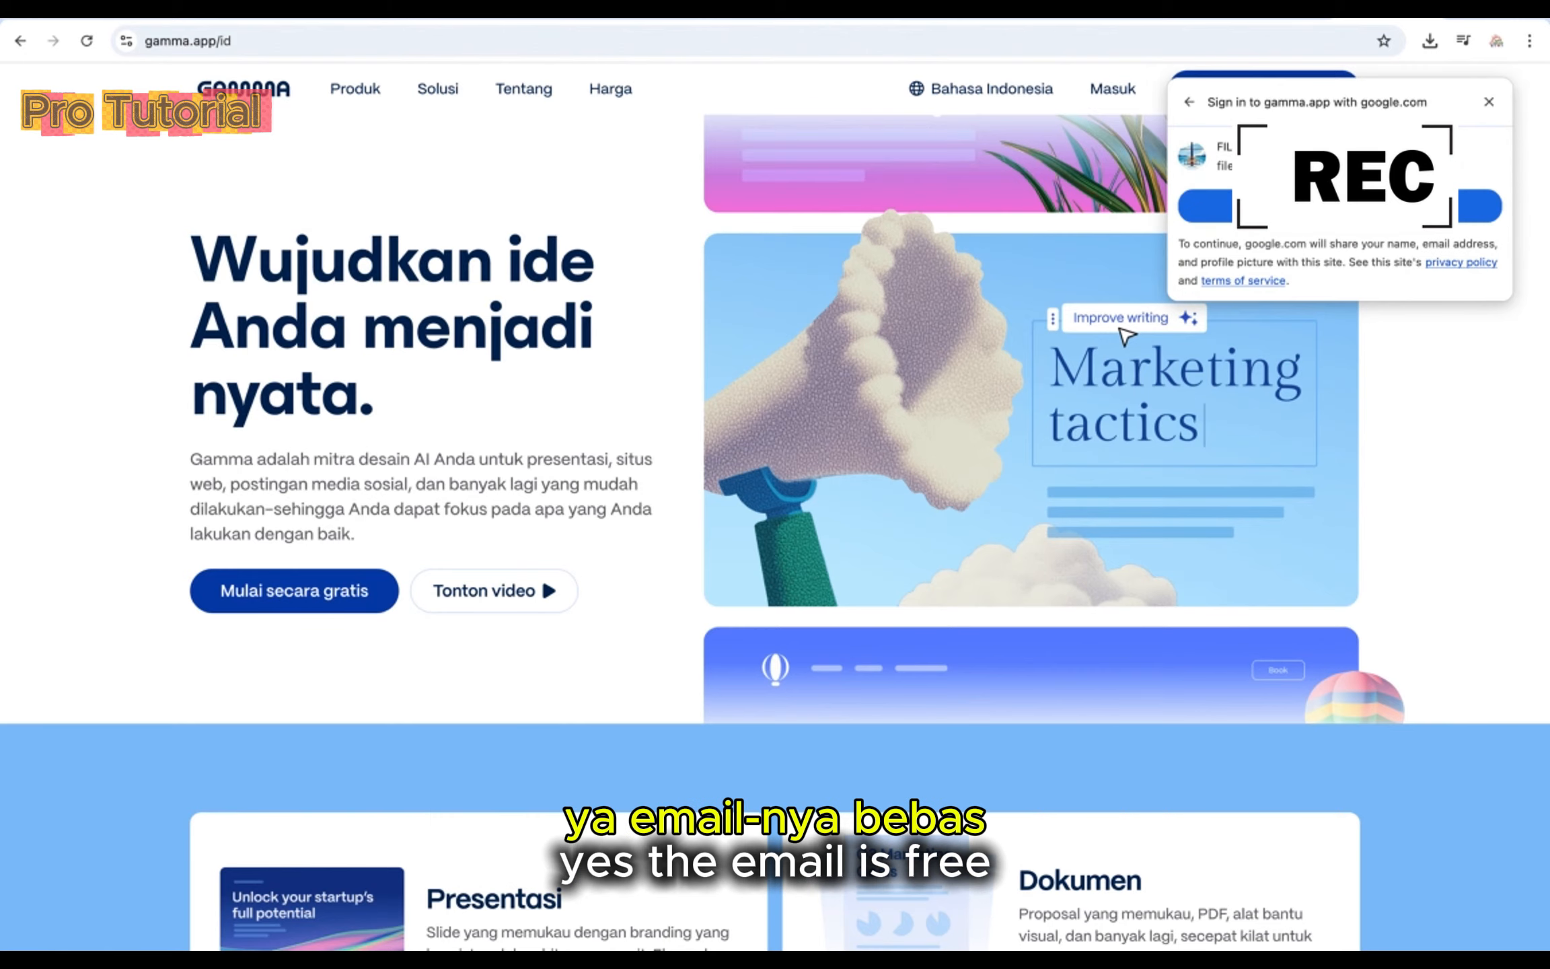
left_click(1345, 204)
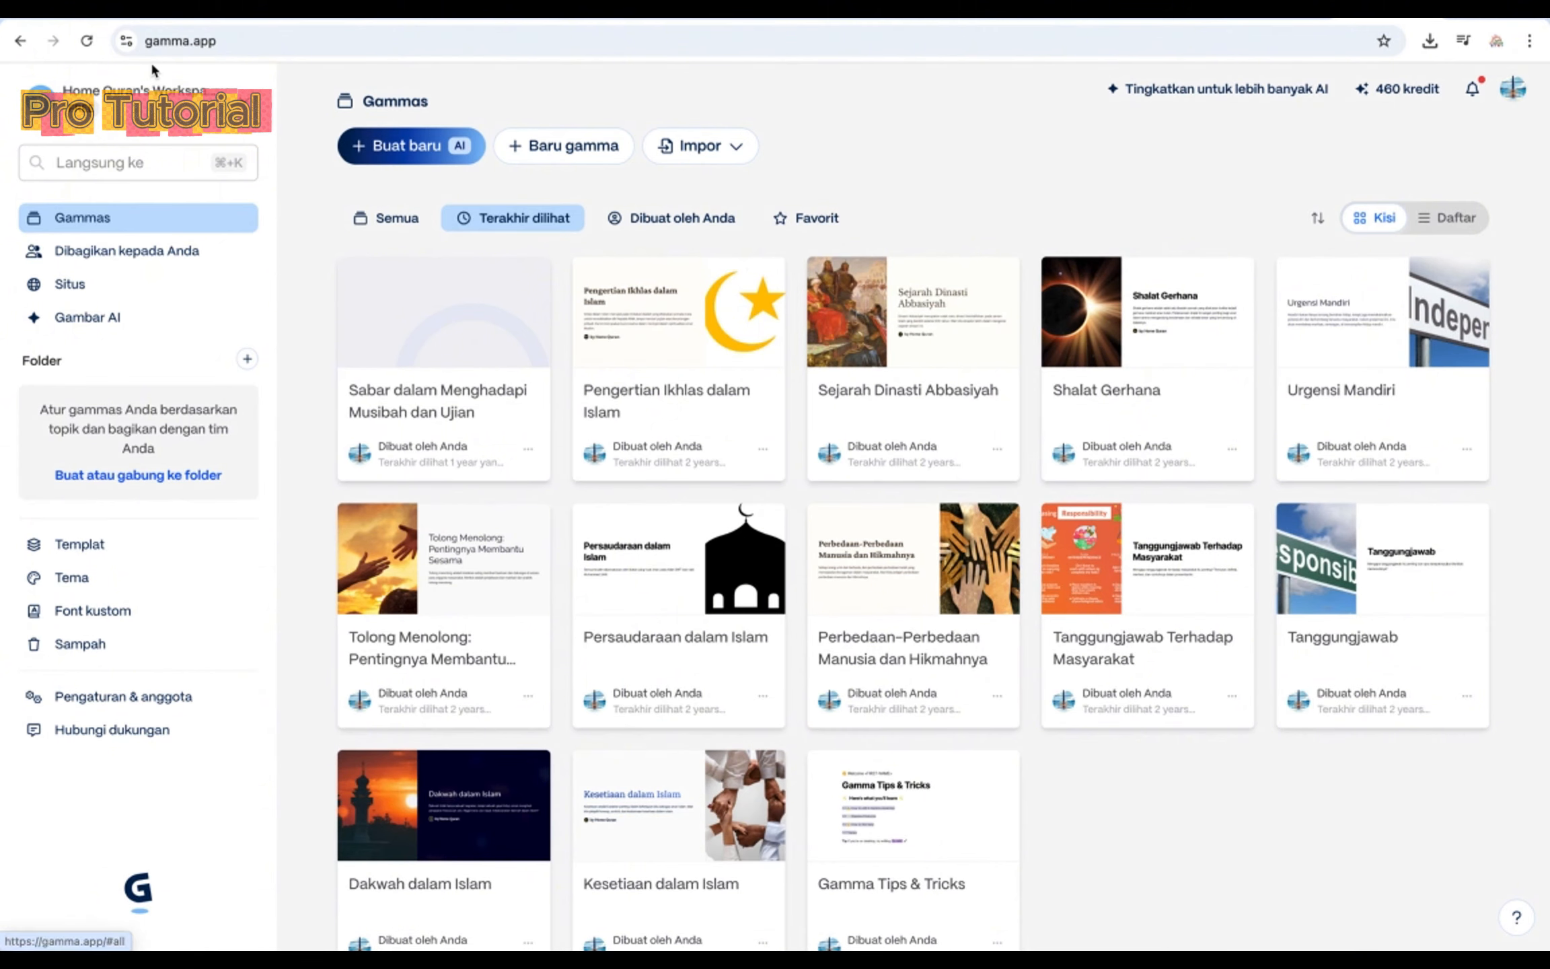
Review the account's credit balance and compare the individual and team subscription plans, then return to the list of gammas
left_click(1402, 94)
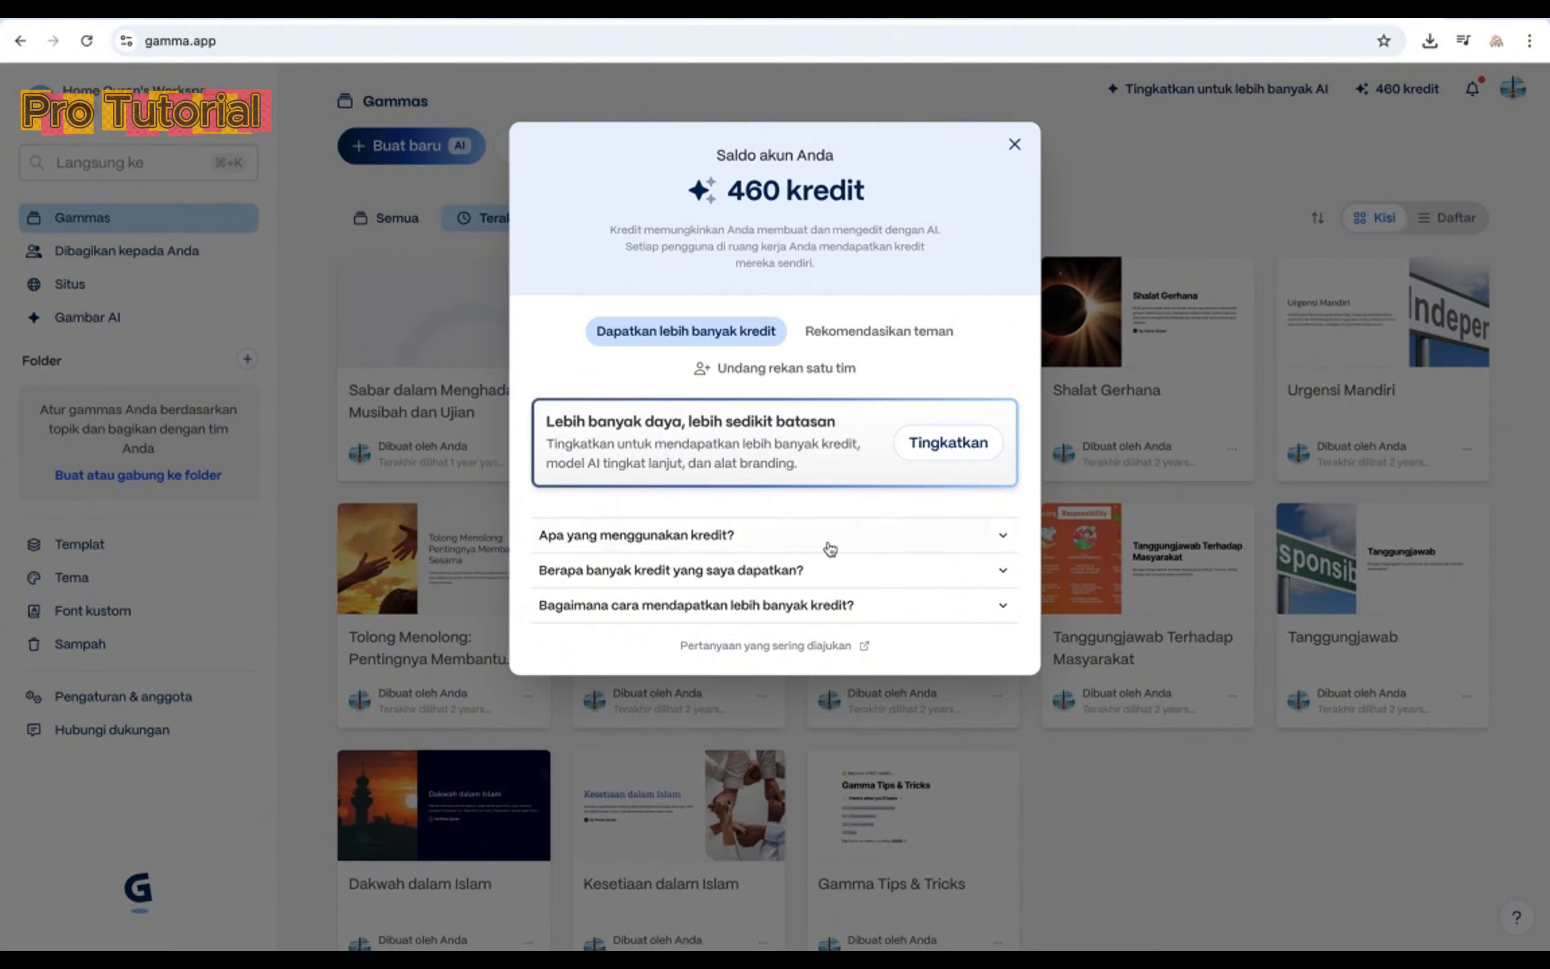
left_click(949, 444)
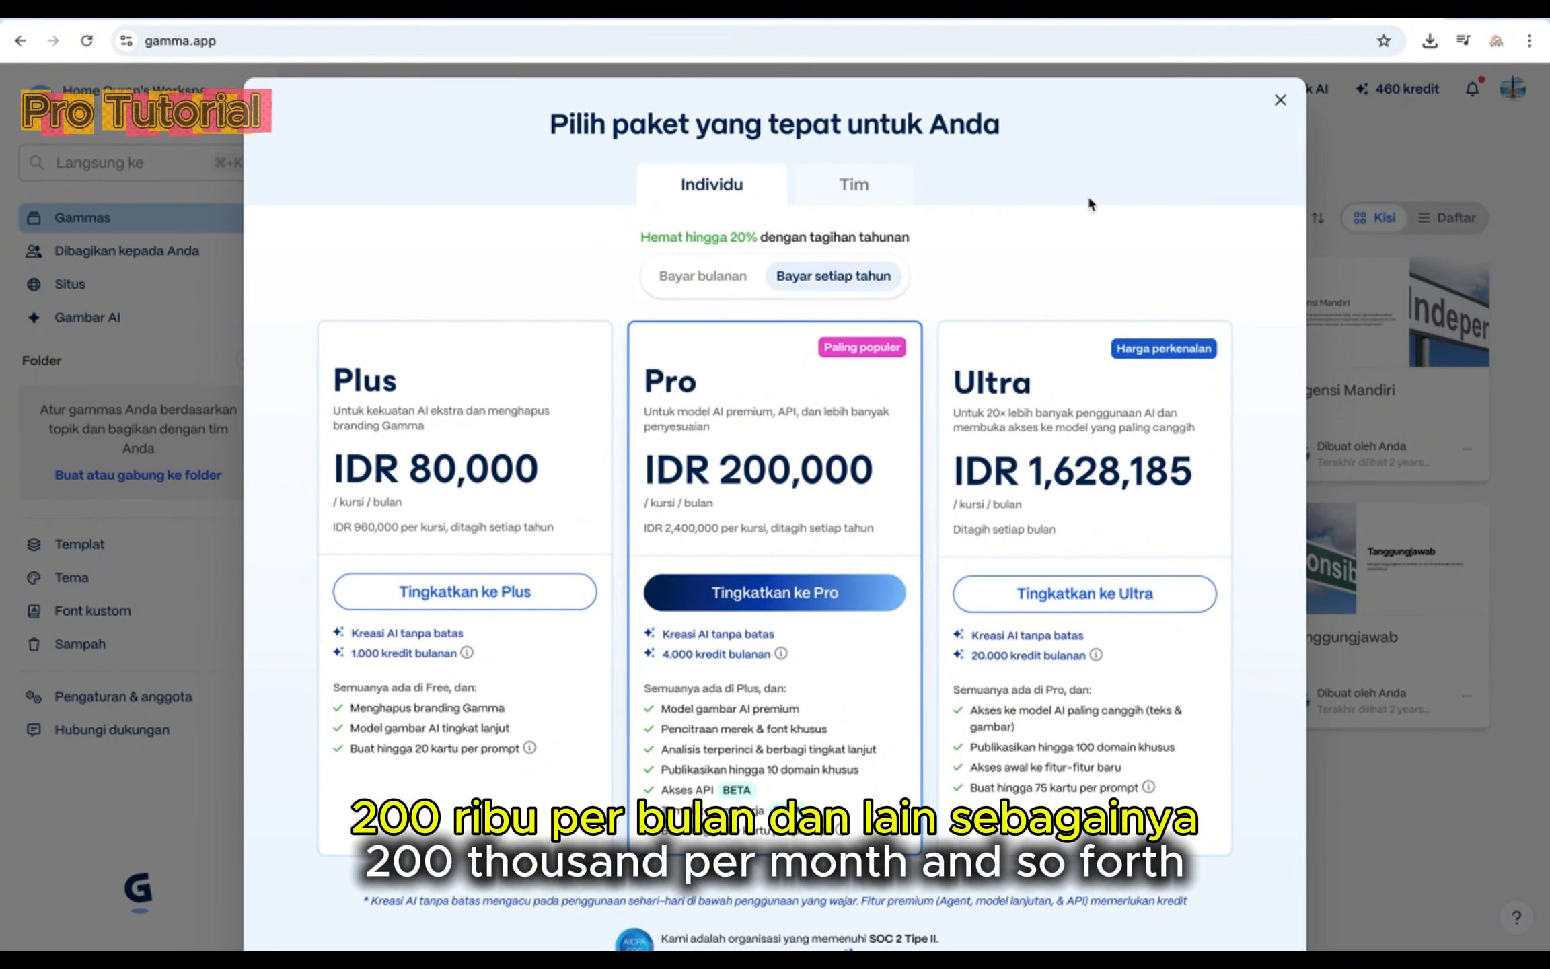
left_click(831, 193)
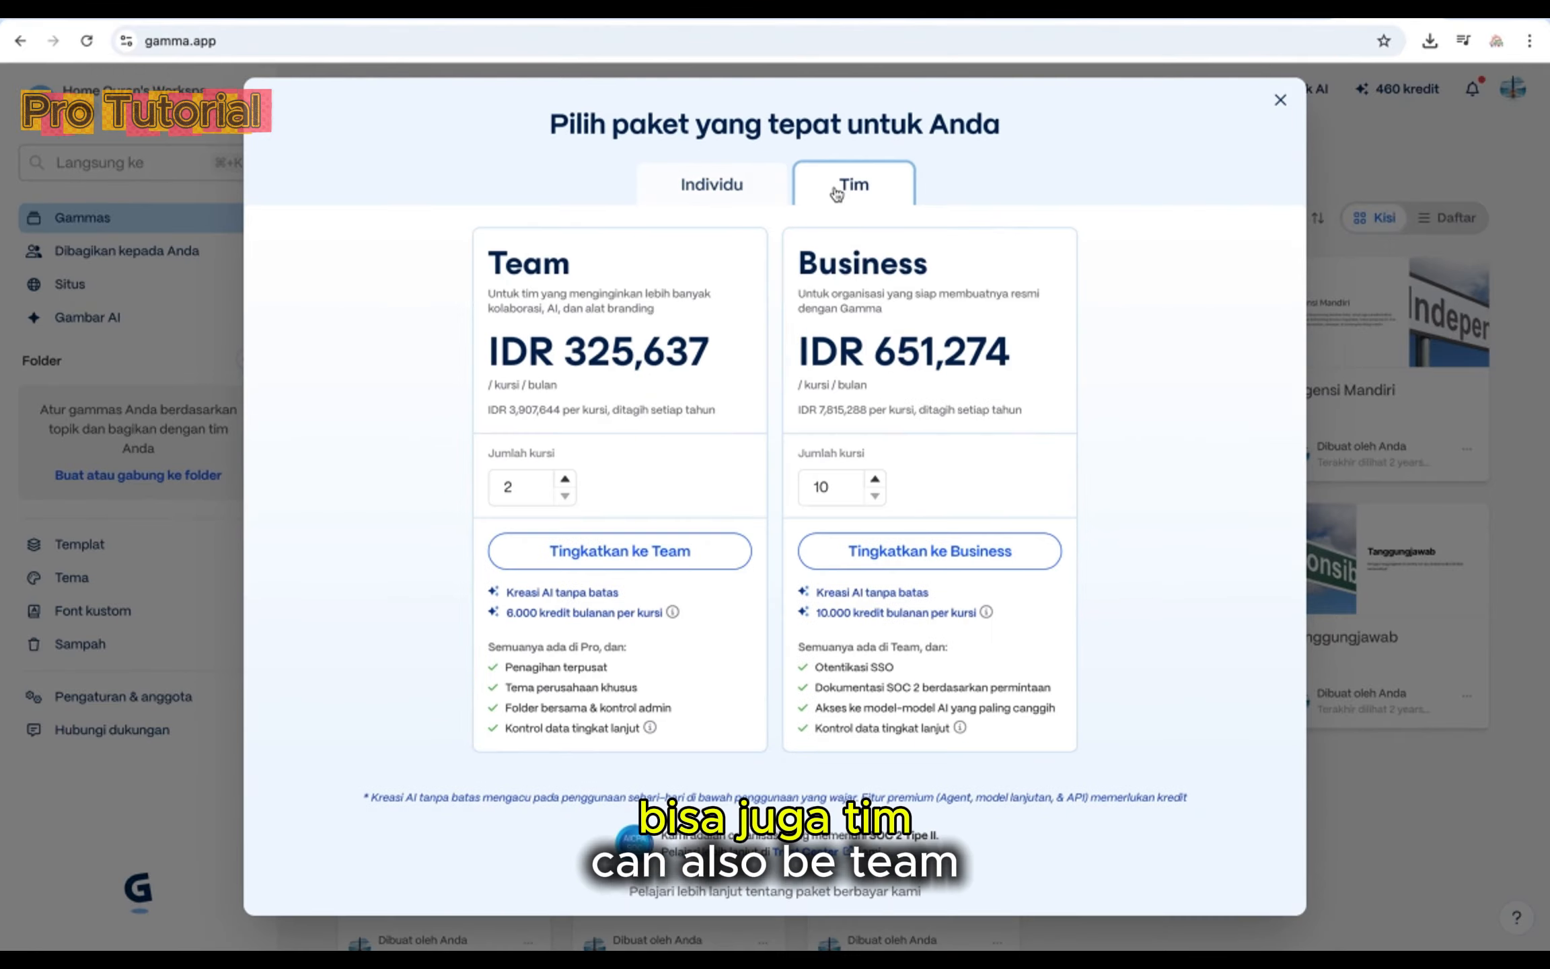
left_click(721, 190)
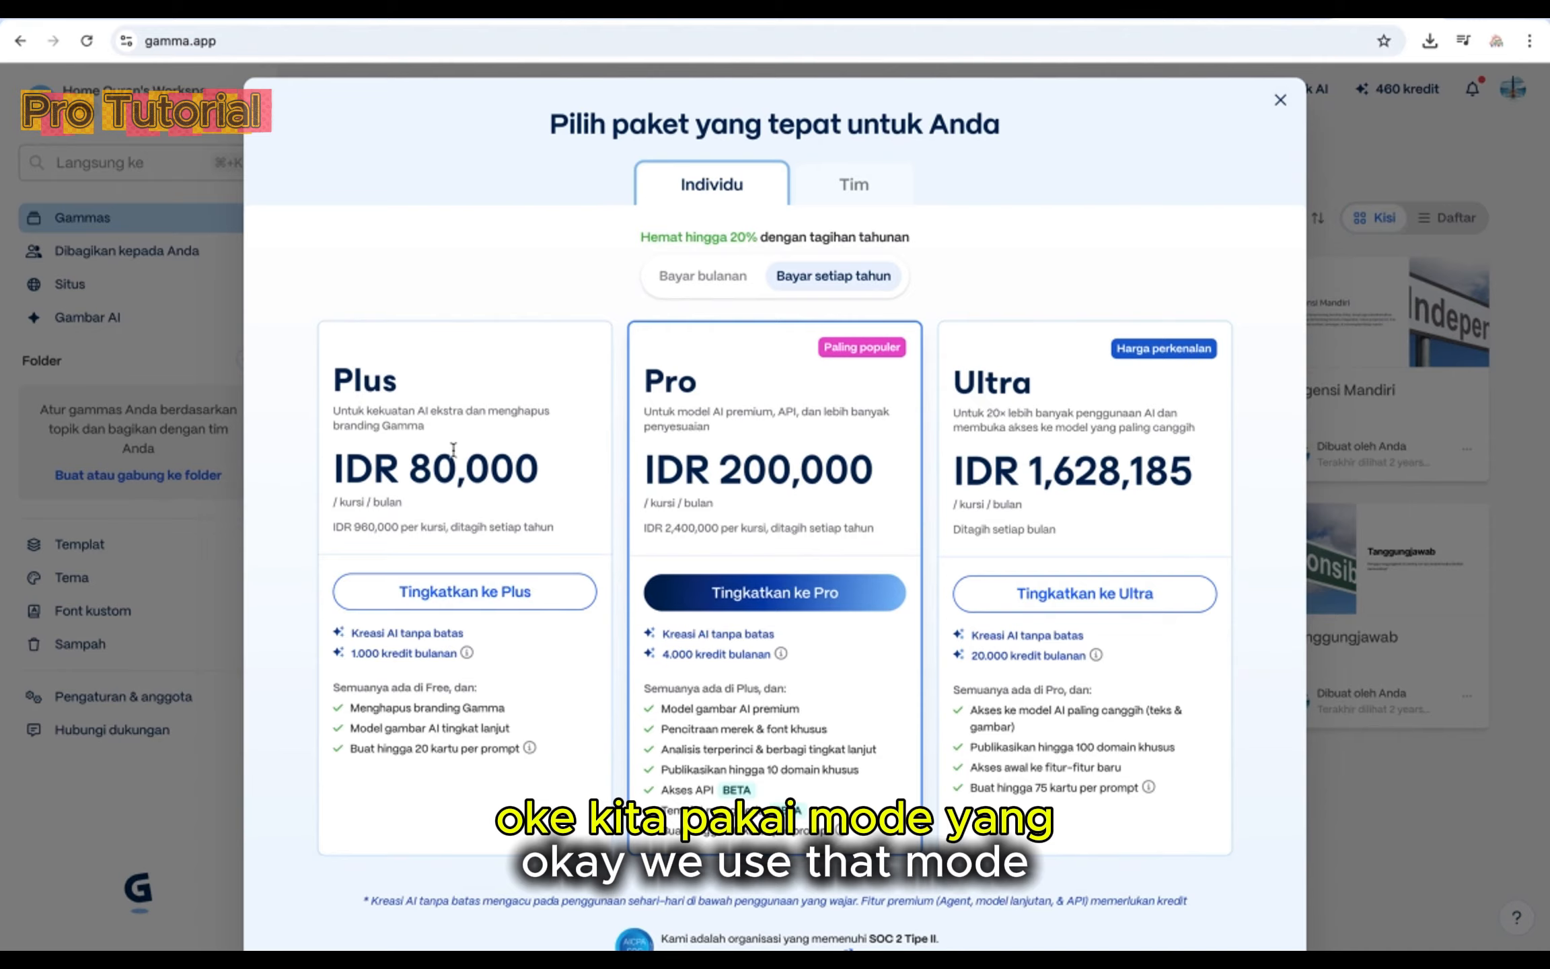
left_click(1280, 102)
left_click(1379, 100)
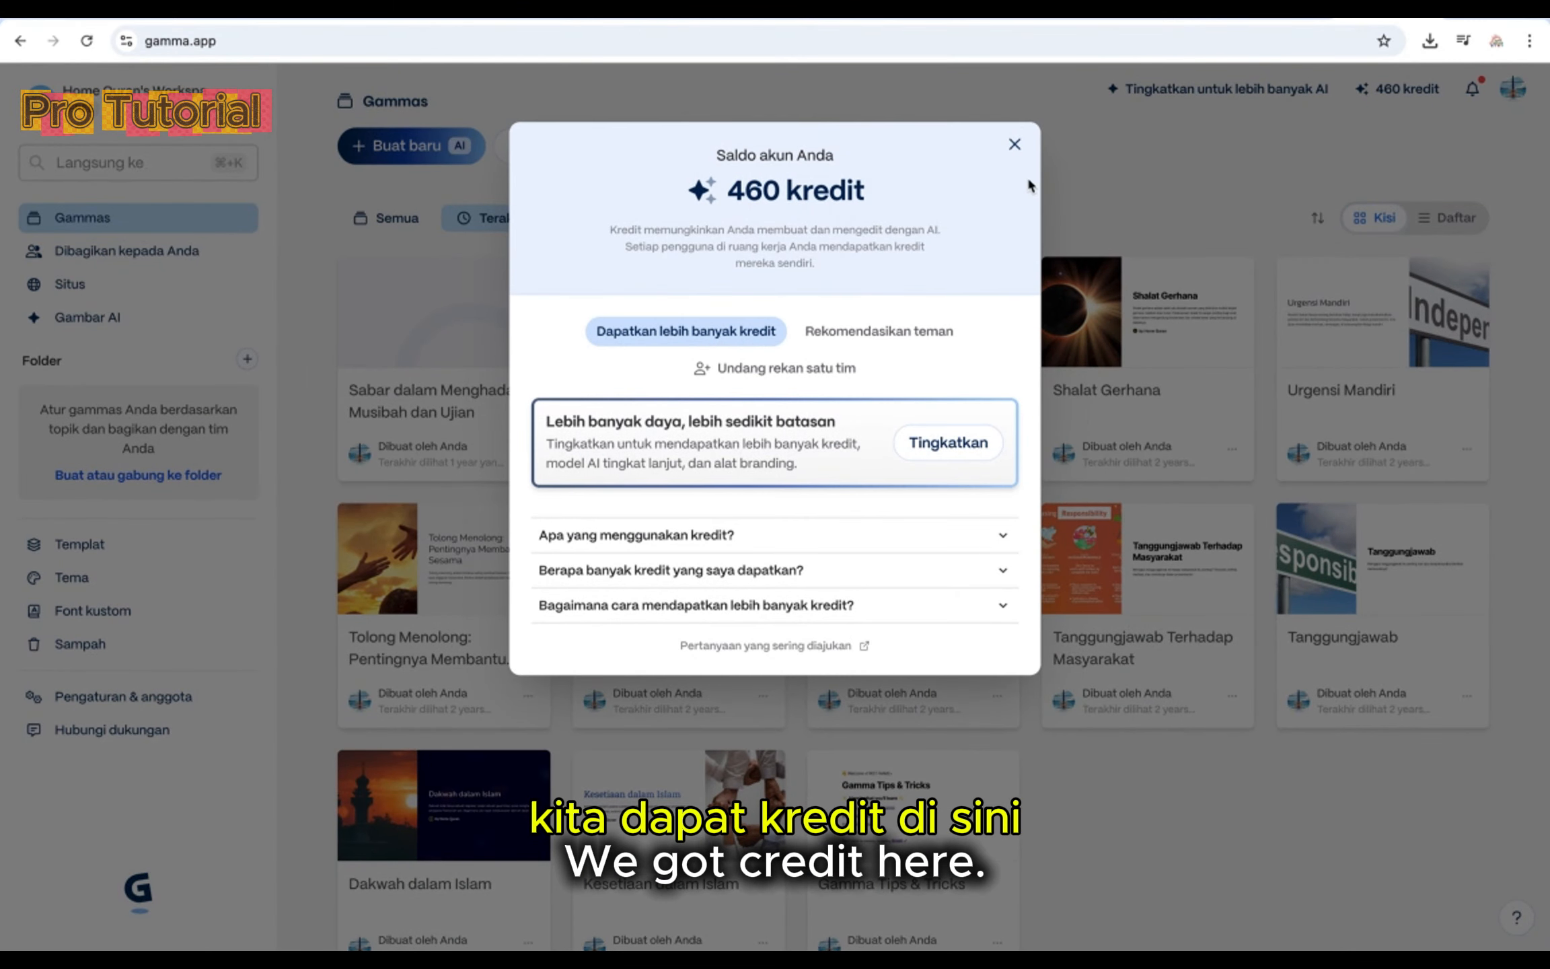
left_click(1015, 144)
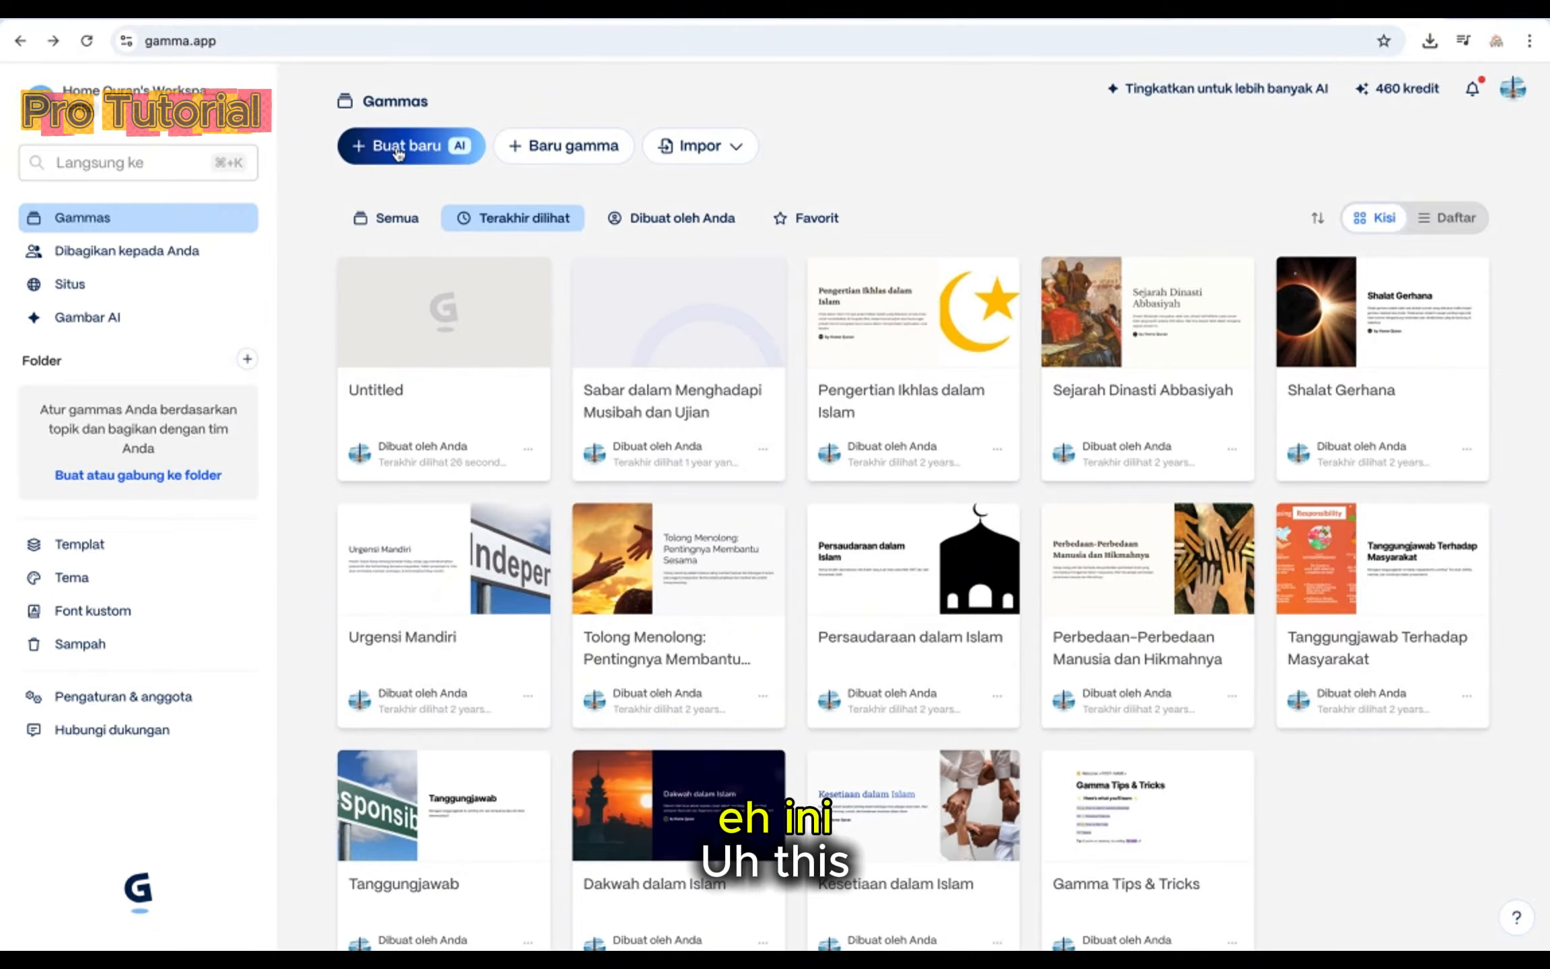
Start a new AI presentation generated from a one-line prompt and set its language to Bahasa Indonesia
left_click(417, 157)
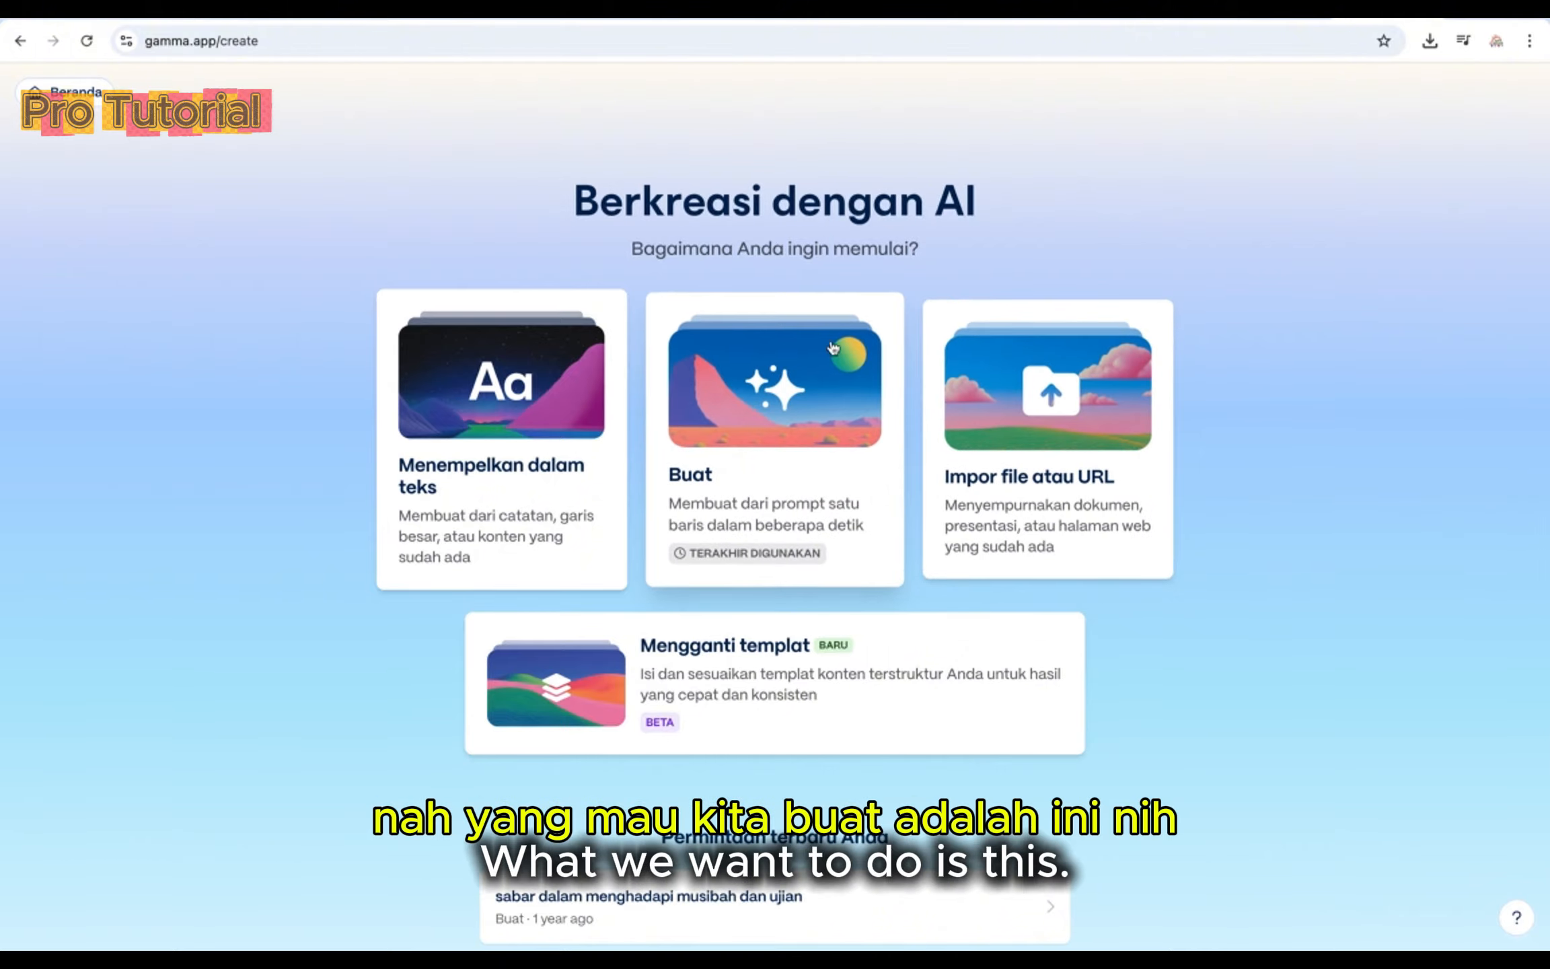
left_click(732, 419)
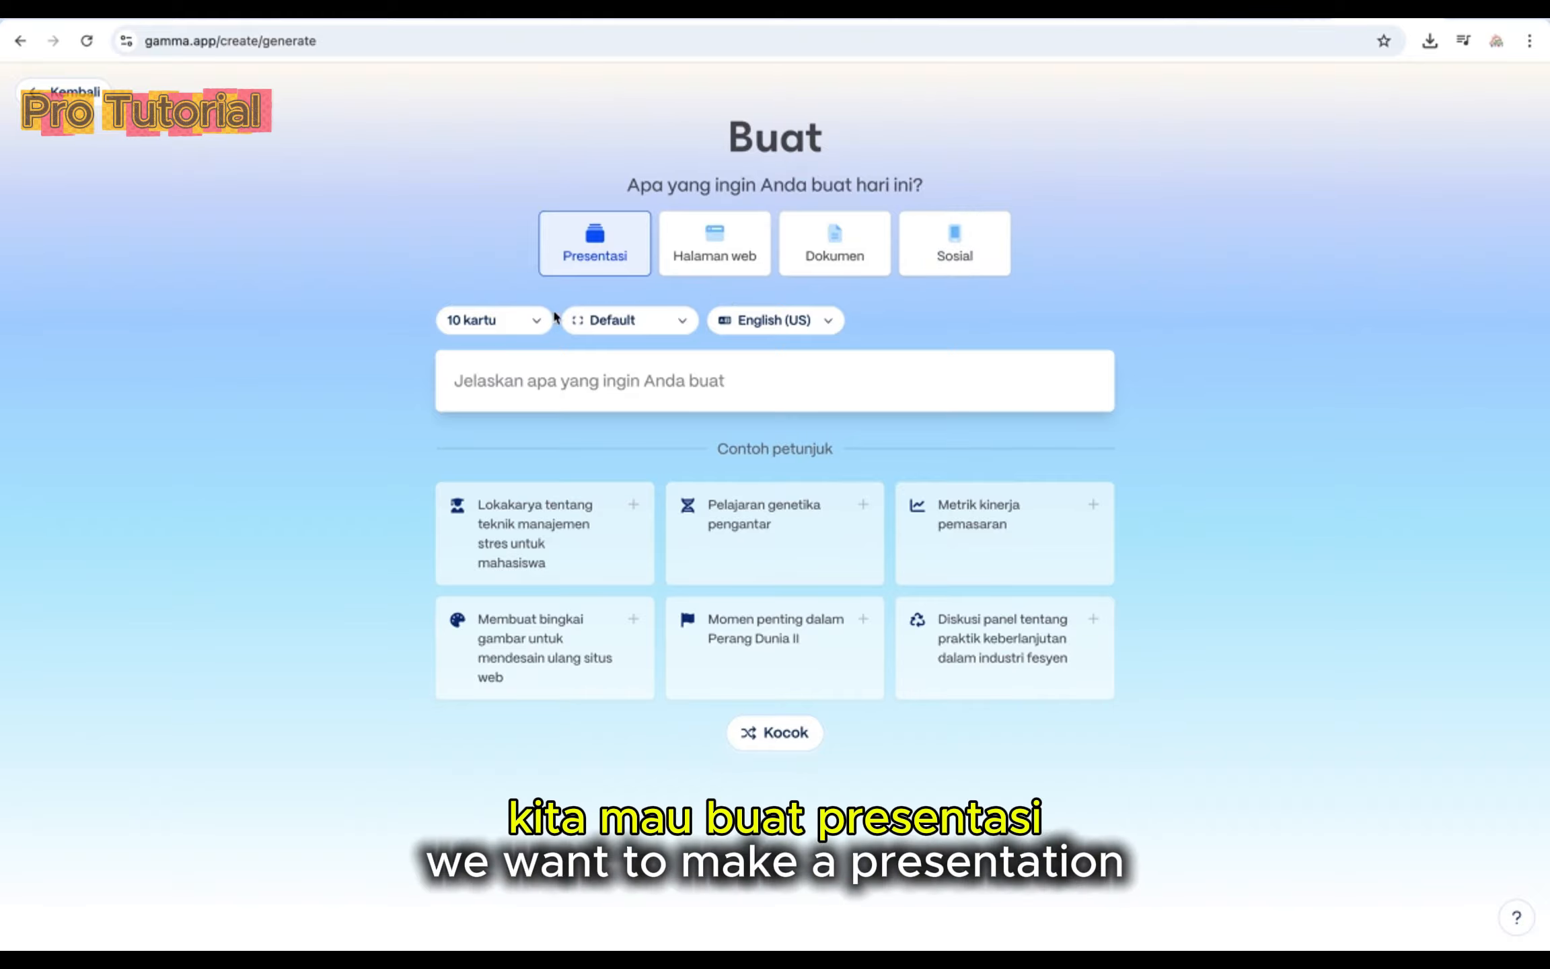
left_click(819, 334)
scroll(827, 503, "down", 3)
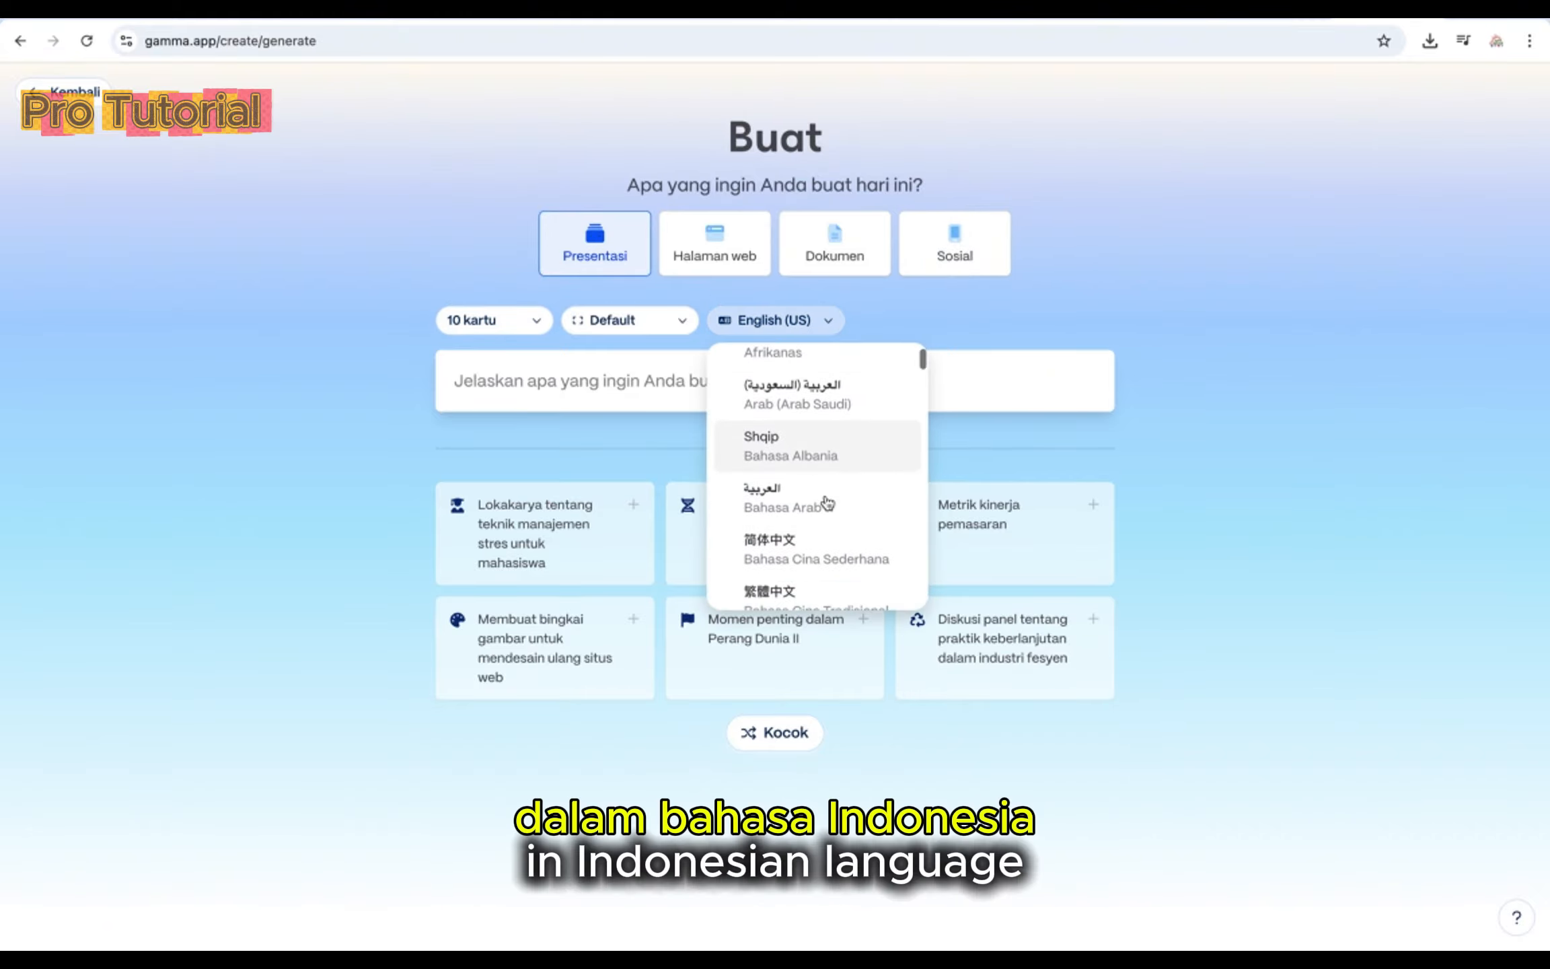
scroll(827, 503, "down", 8)
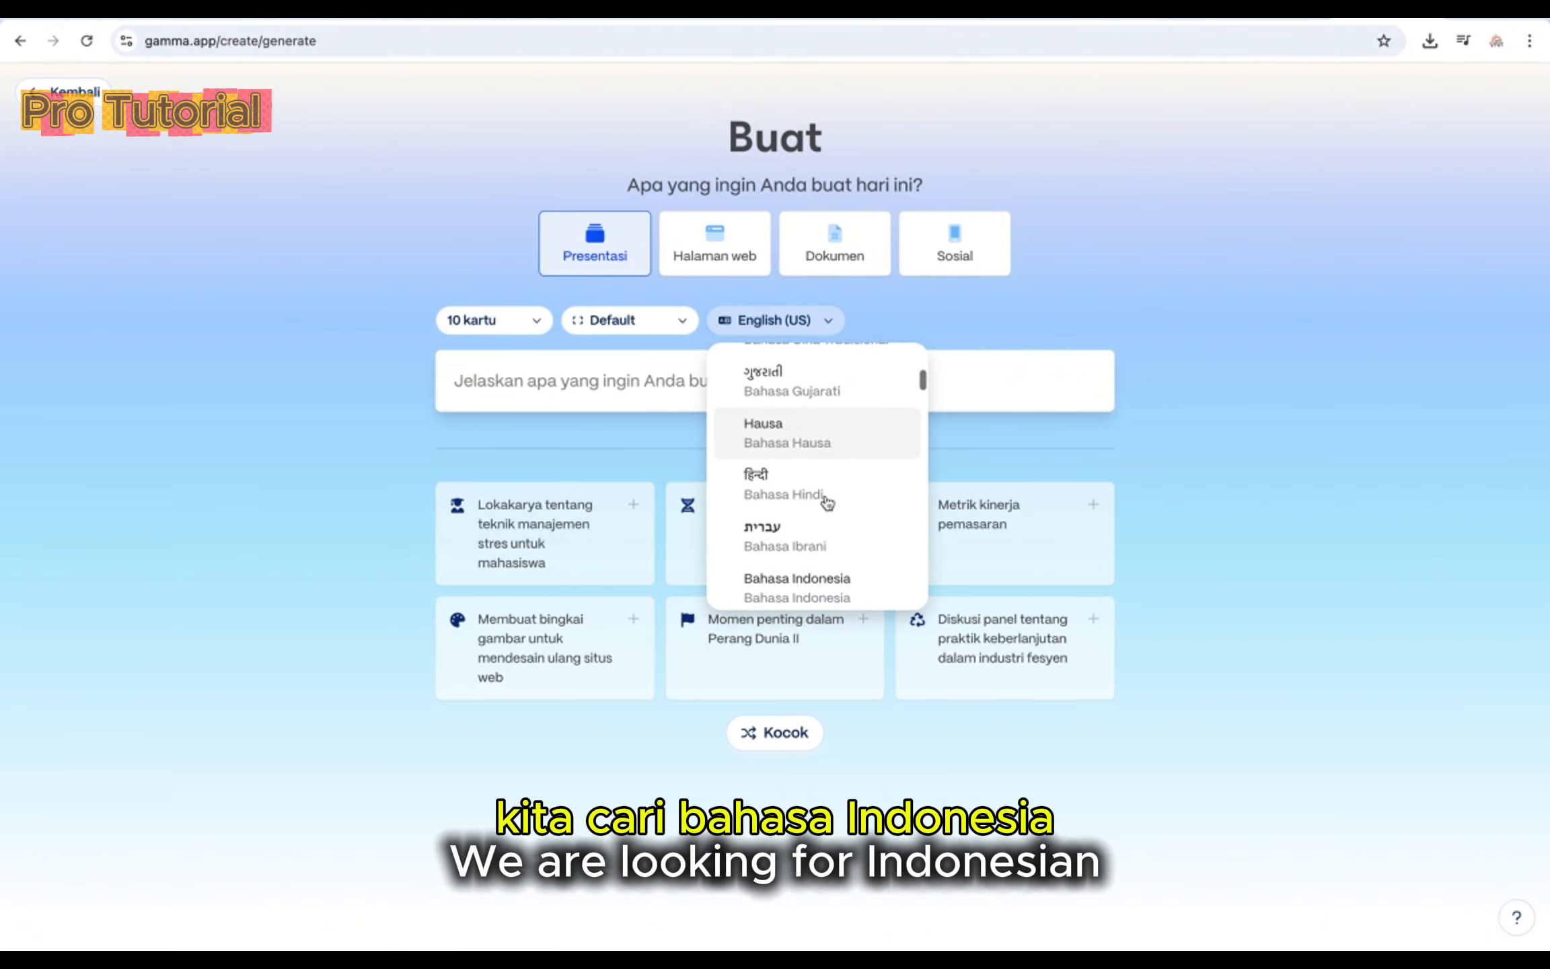
left_click(800, 496)
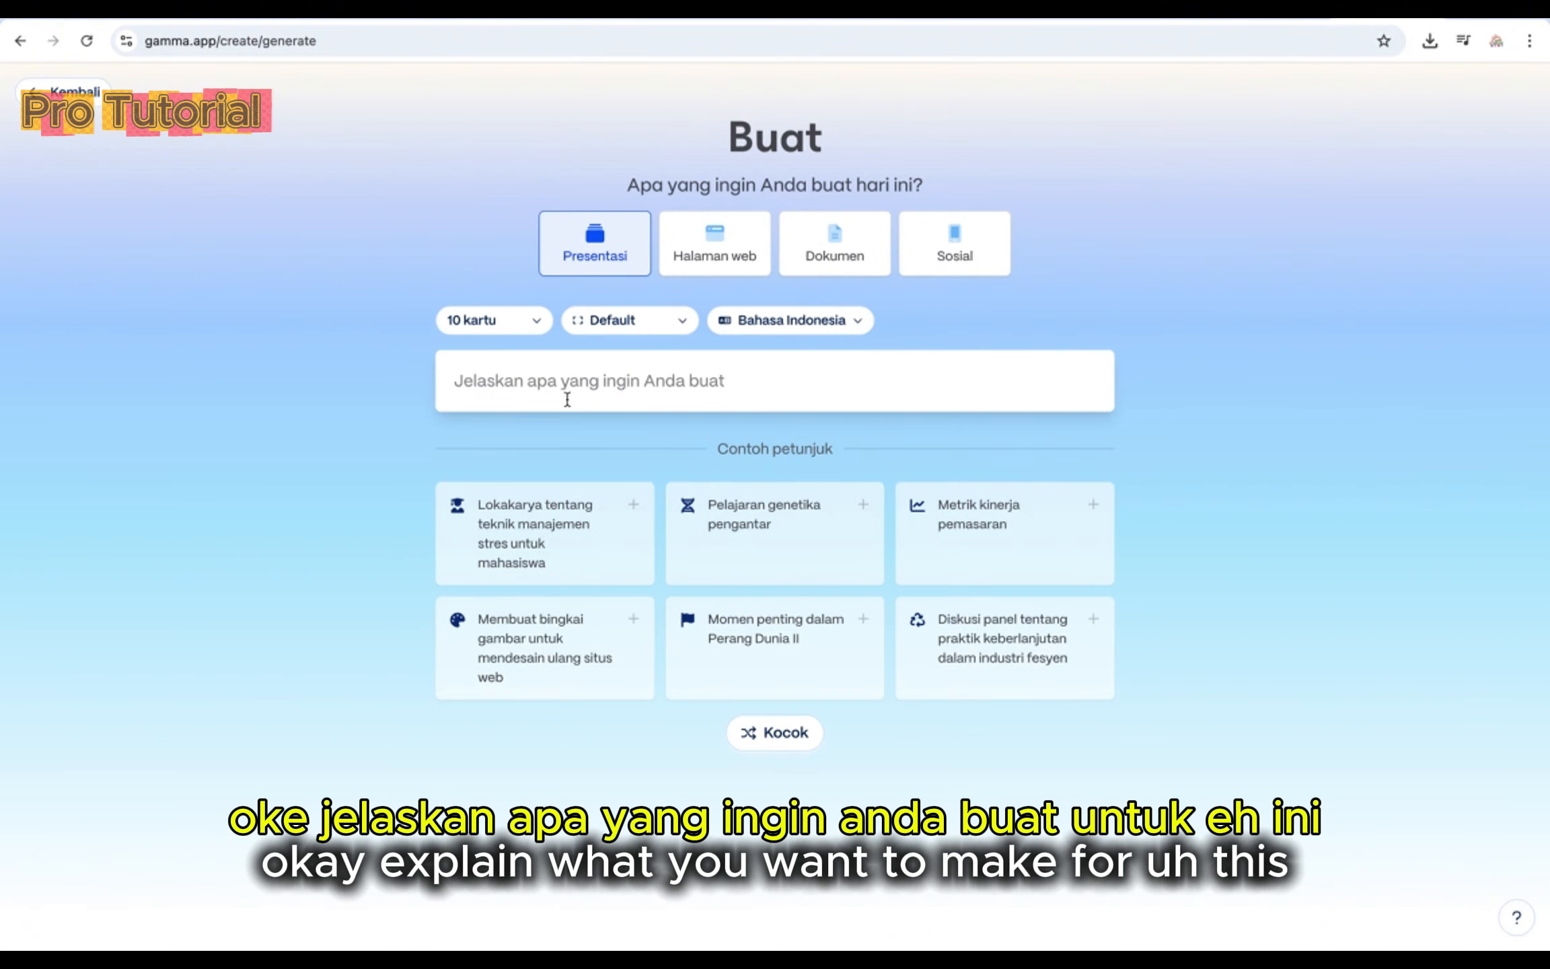
Set the presentation's page style to Tradisional (16:9)
left_click(533, 391)
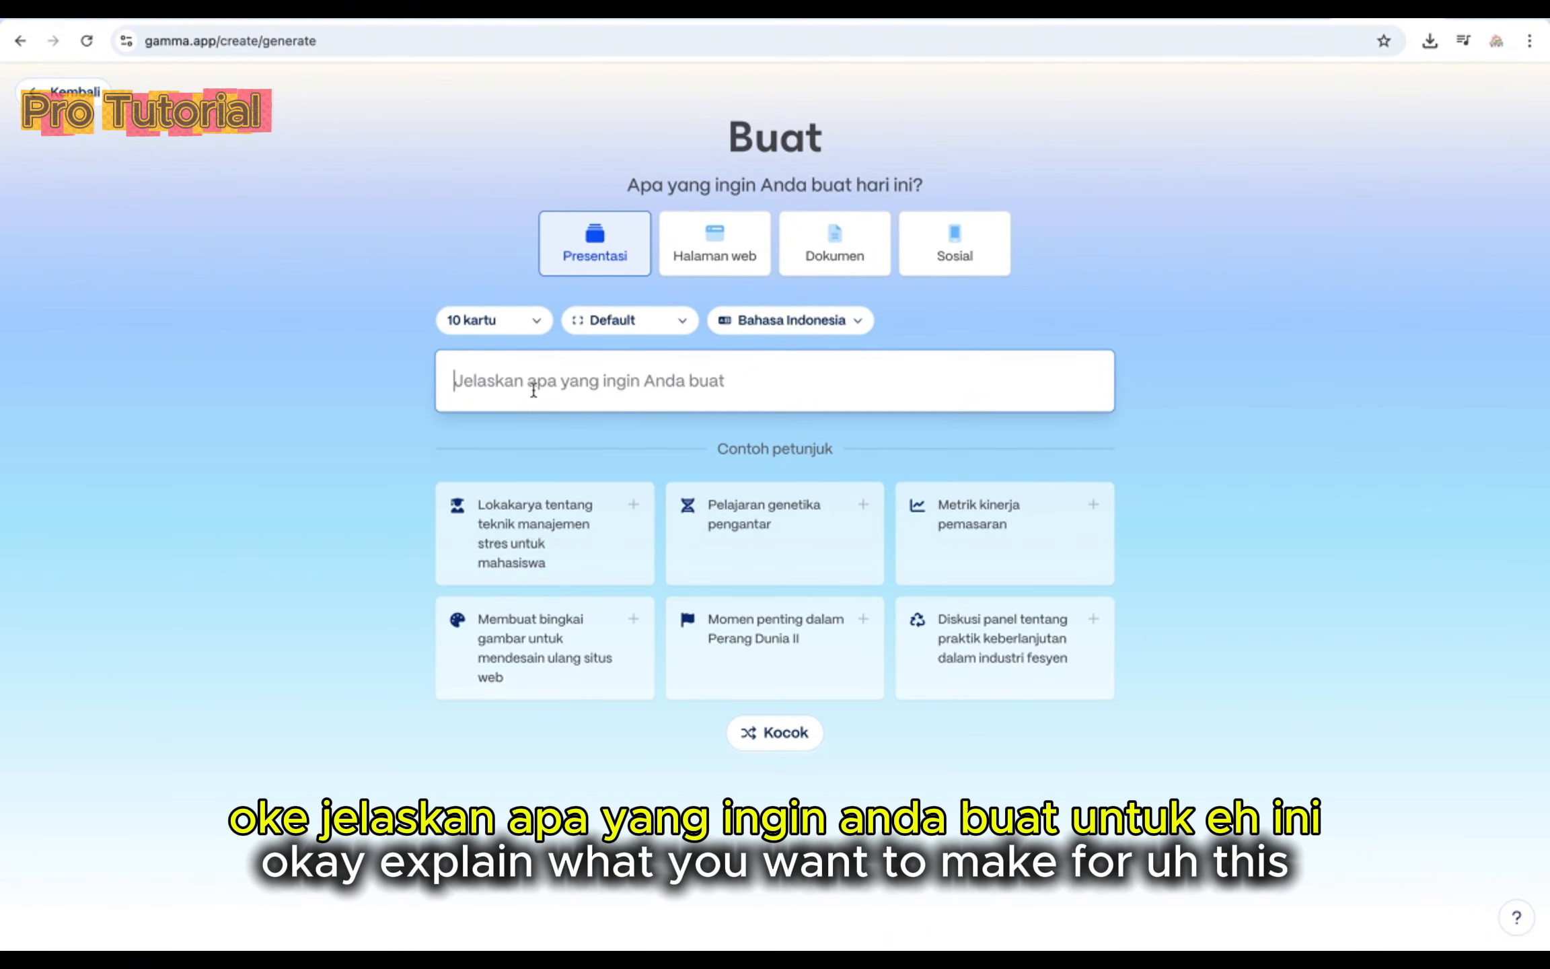
left_click(669, 331)
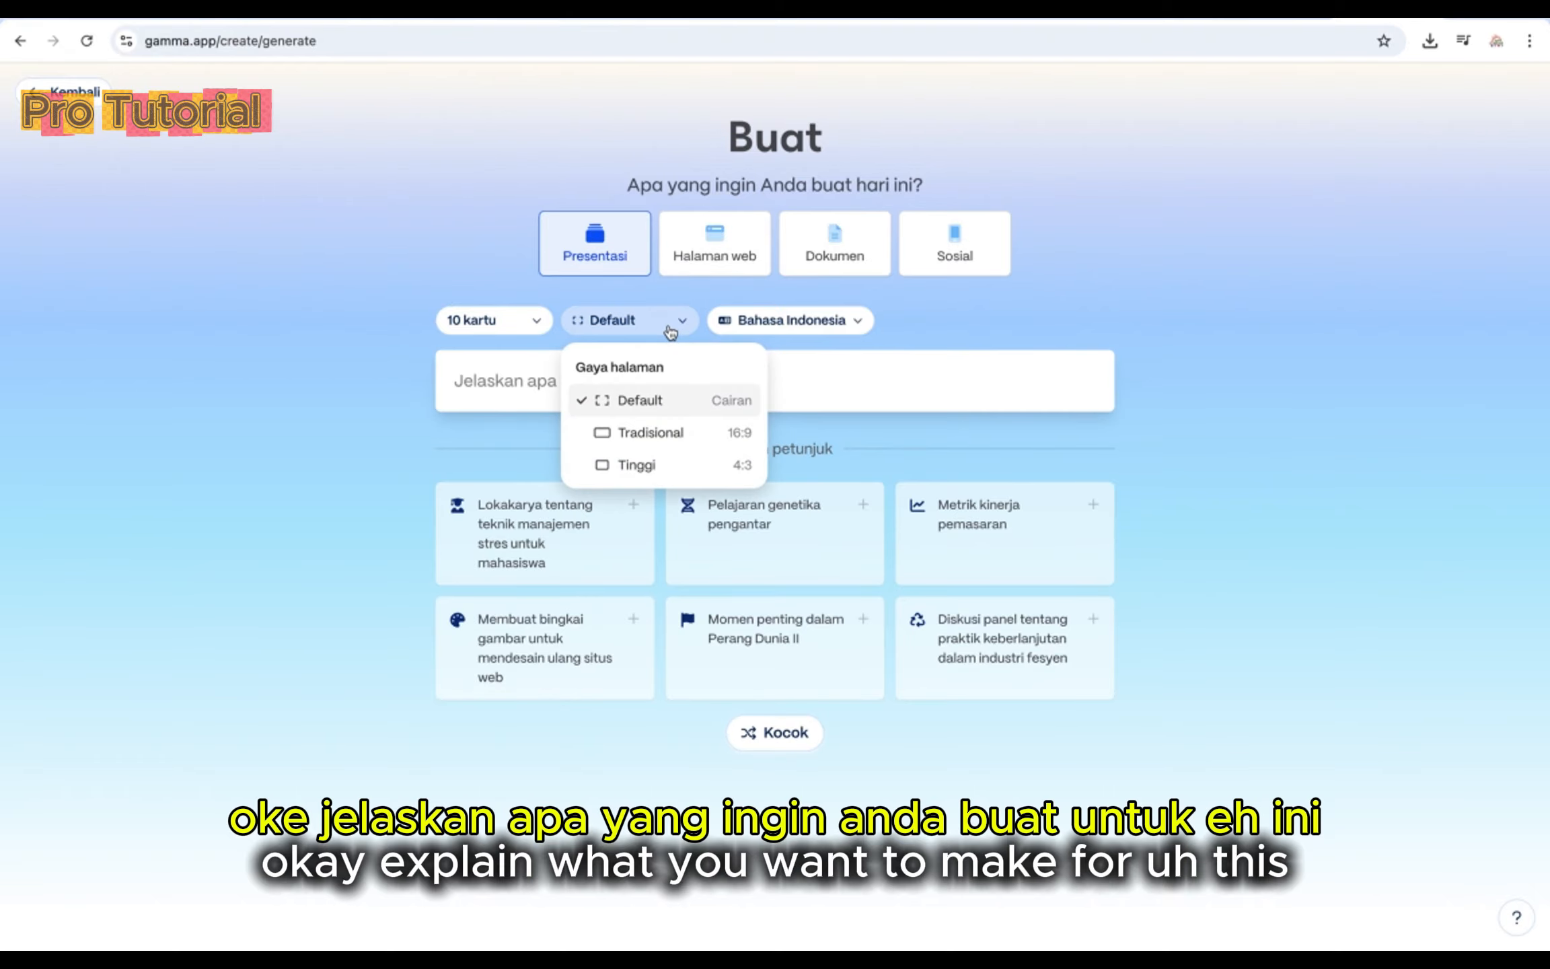
left_click(657, 404)
left_click(636, 328)
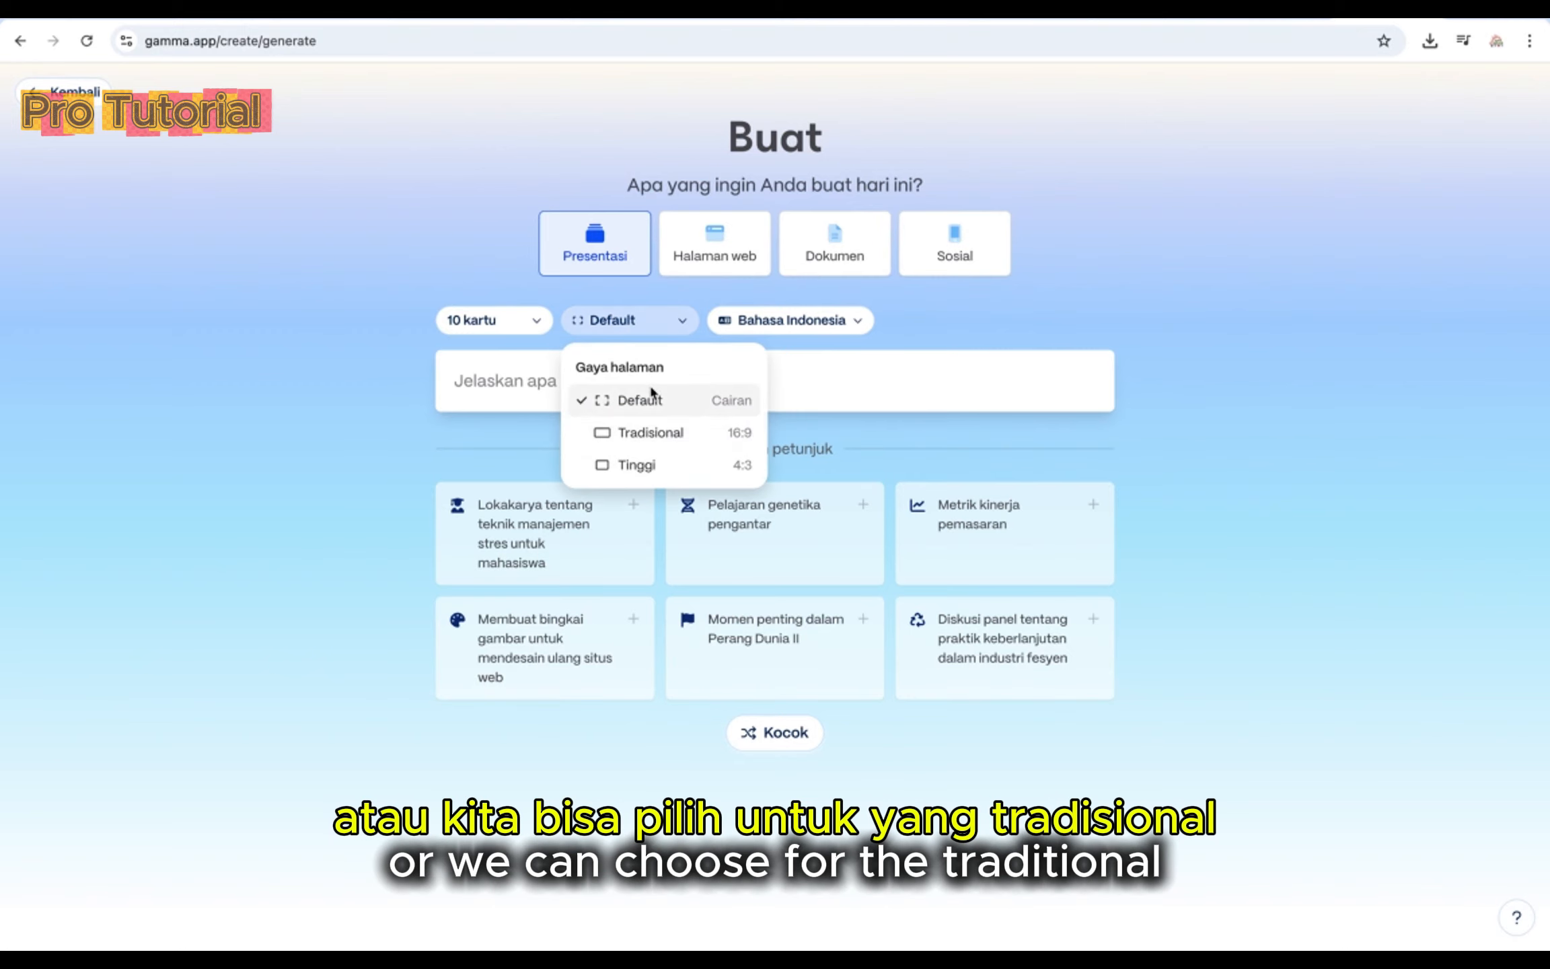
left_click(701, 449)
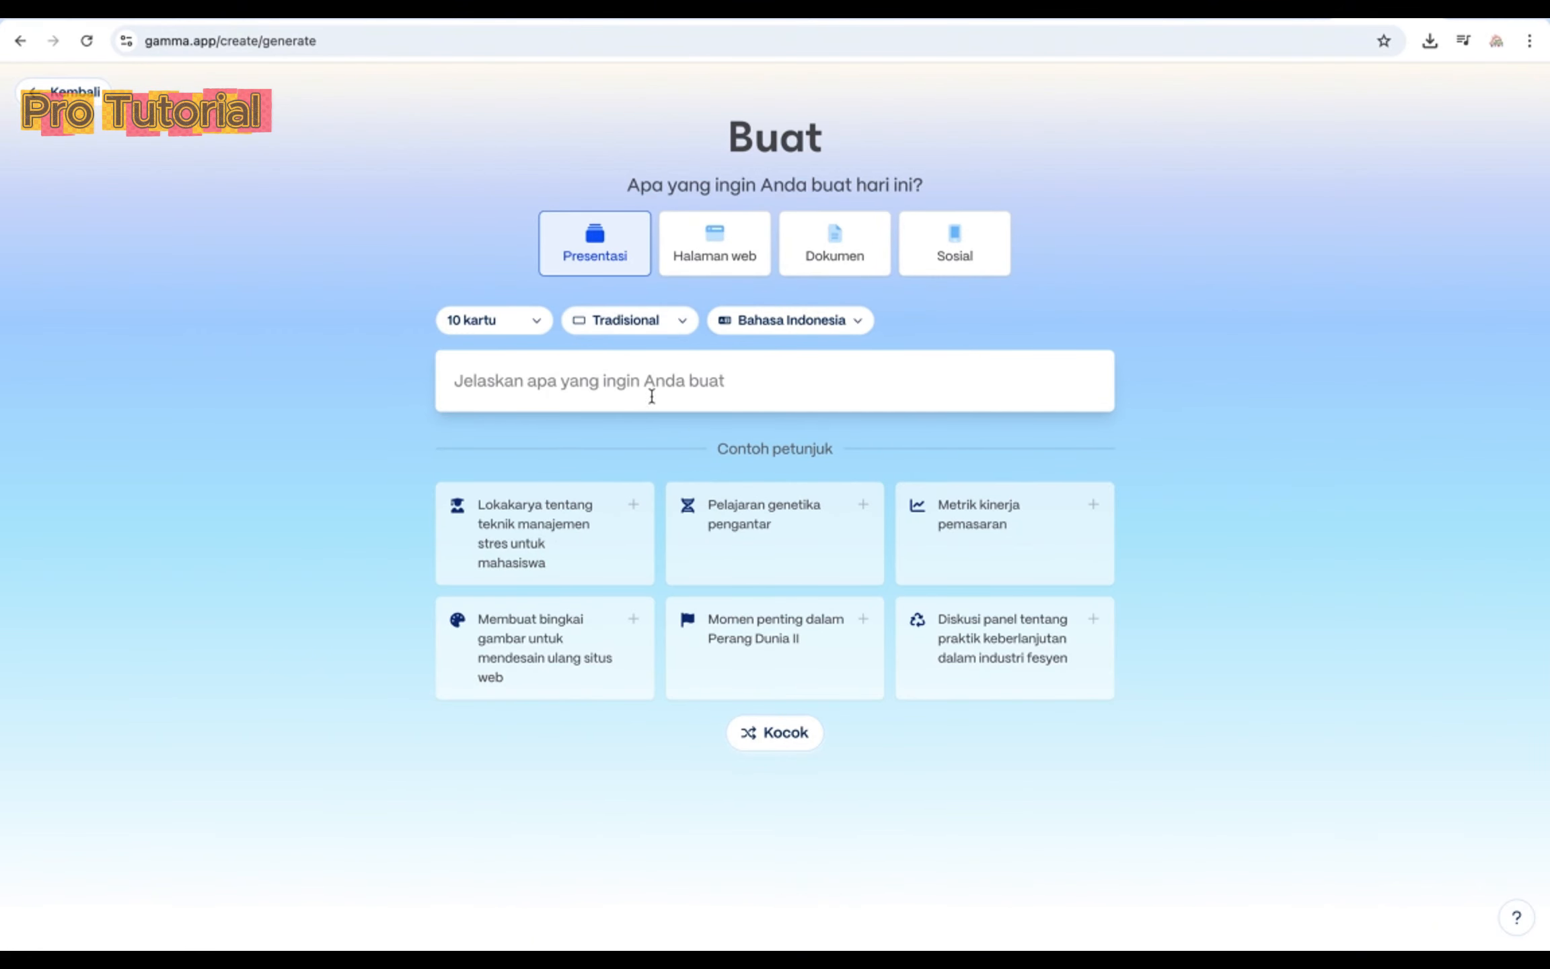
Enter the prompt "sejarah masuknya islam ke nusantara" and generate the presentation outline from it
left_click(594, 395)
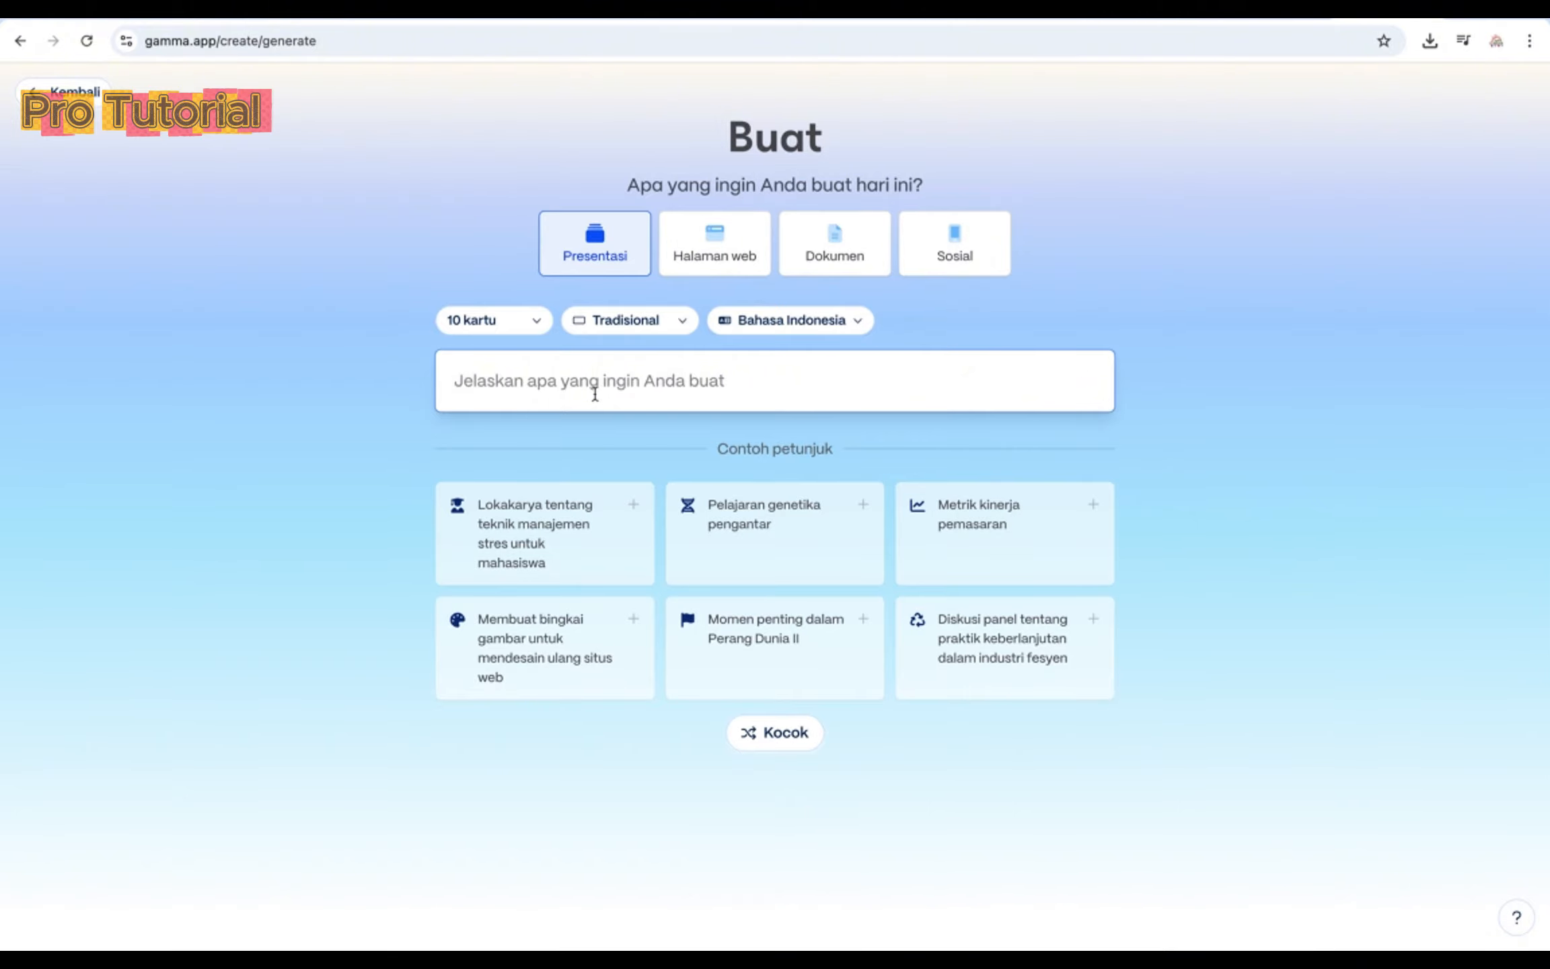
type("sejarah masuk")
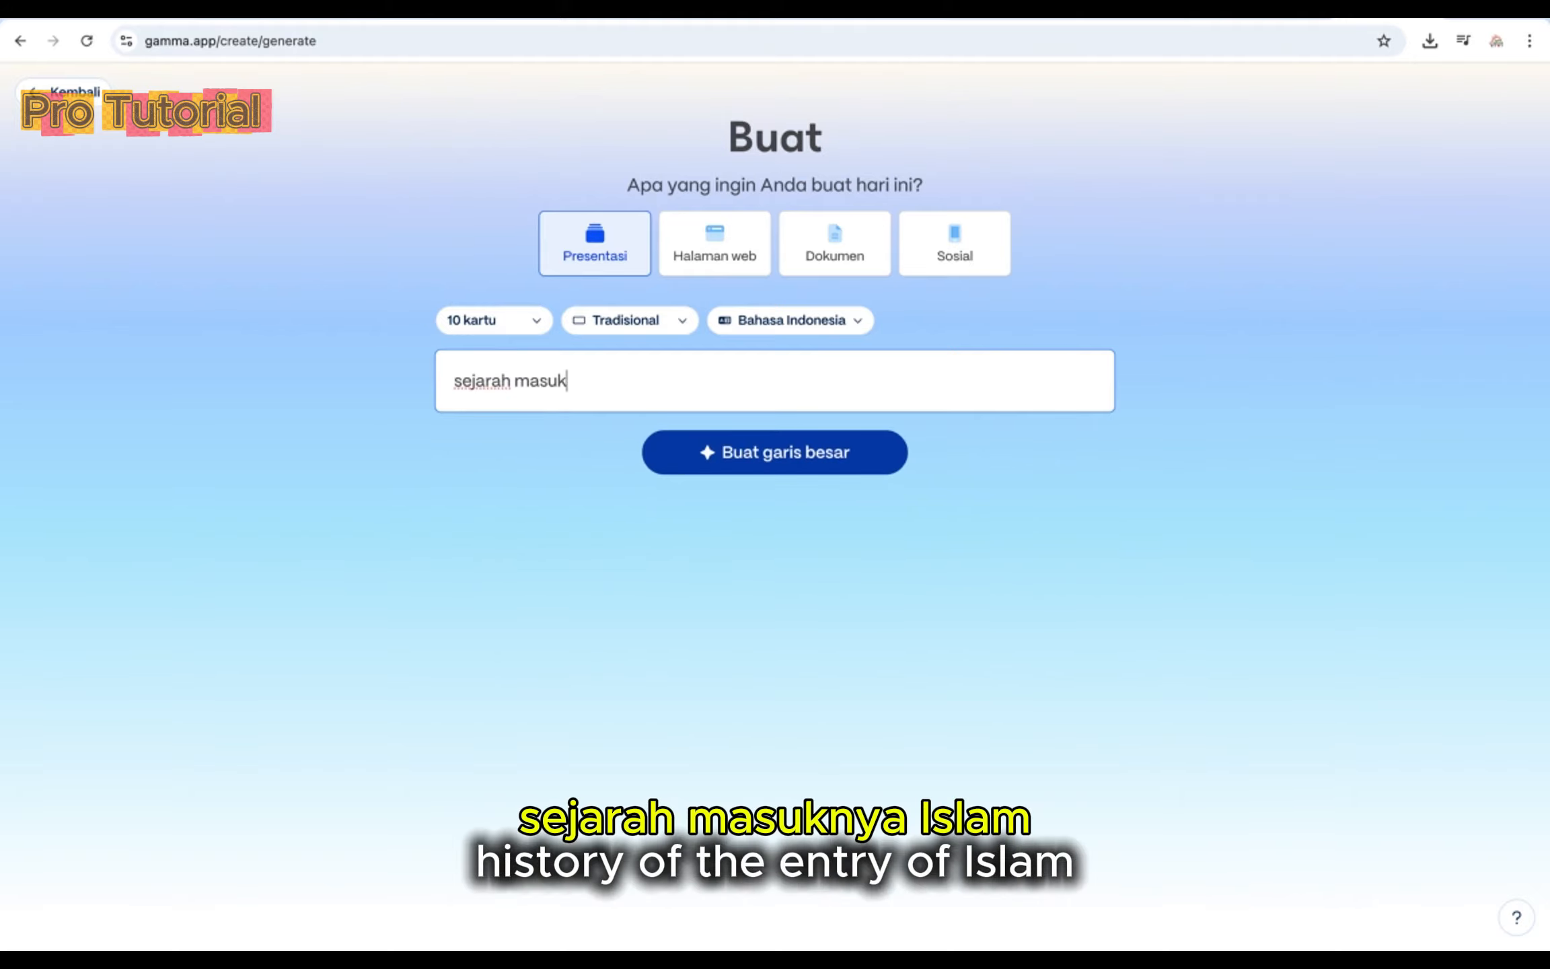
type("nya islam ke nu")
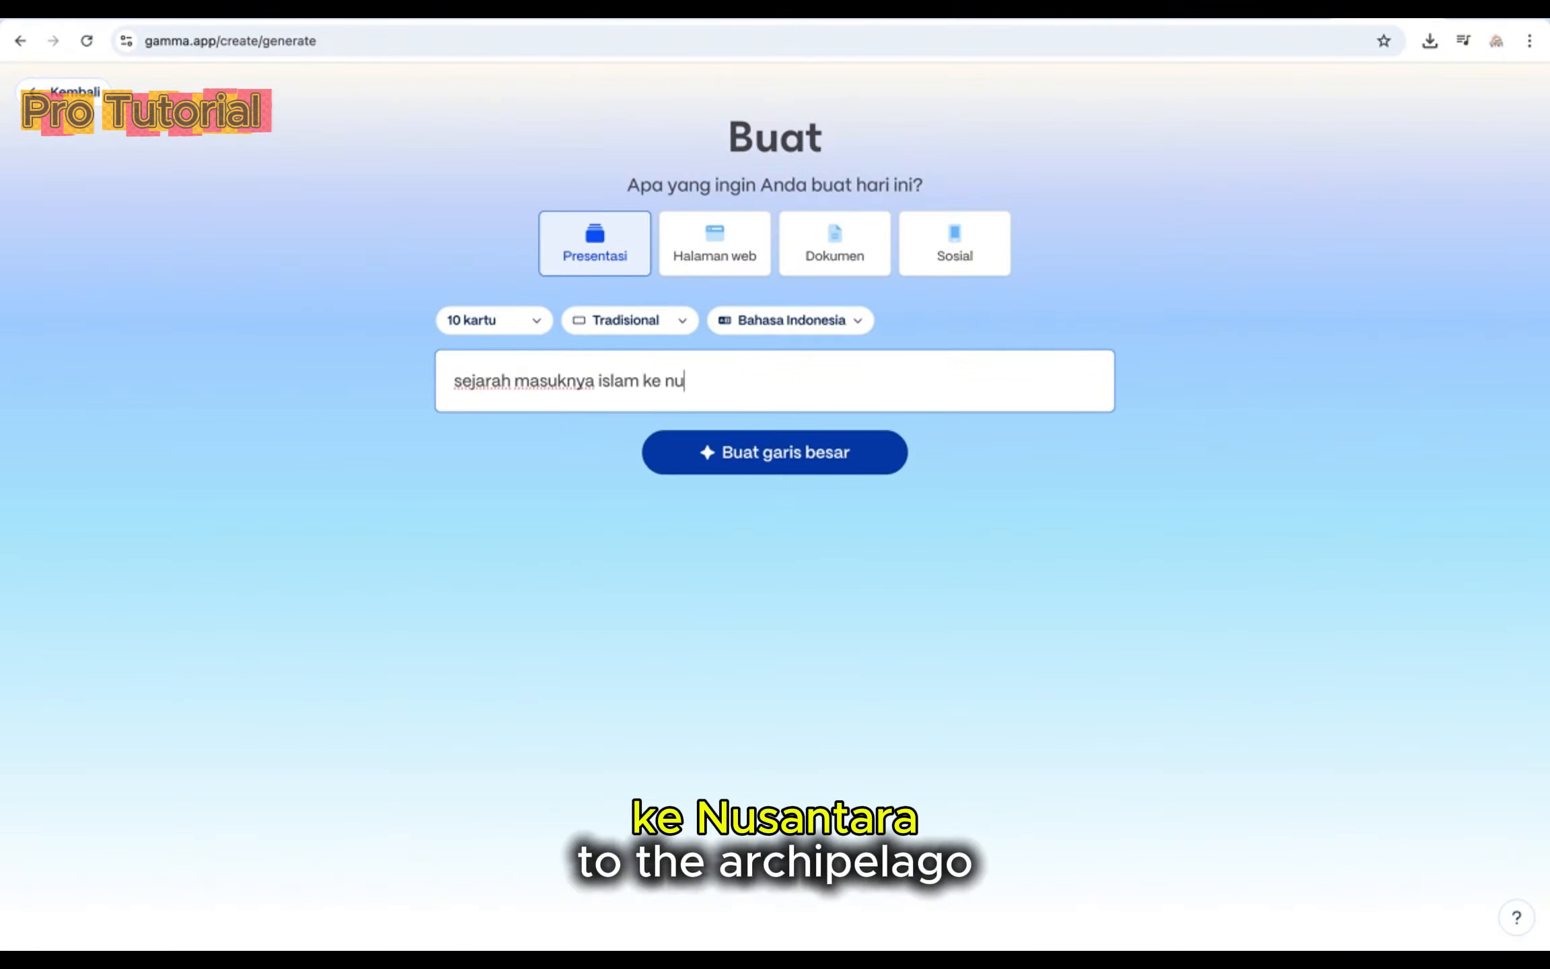
type("santara")
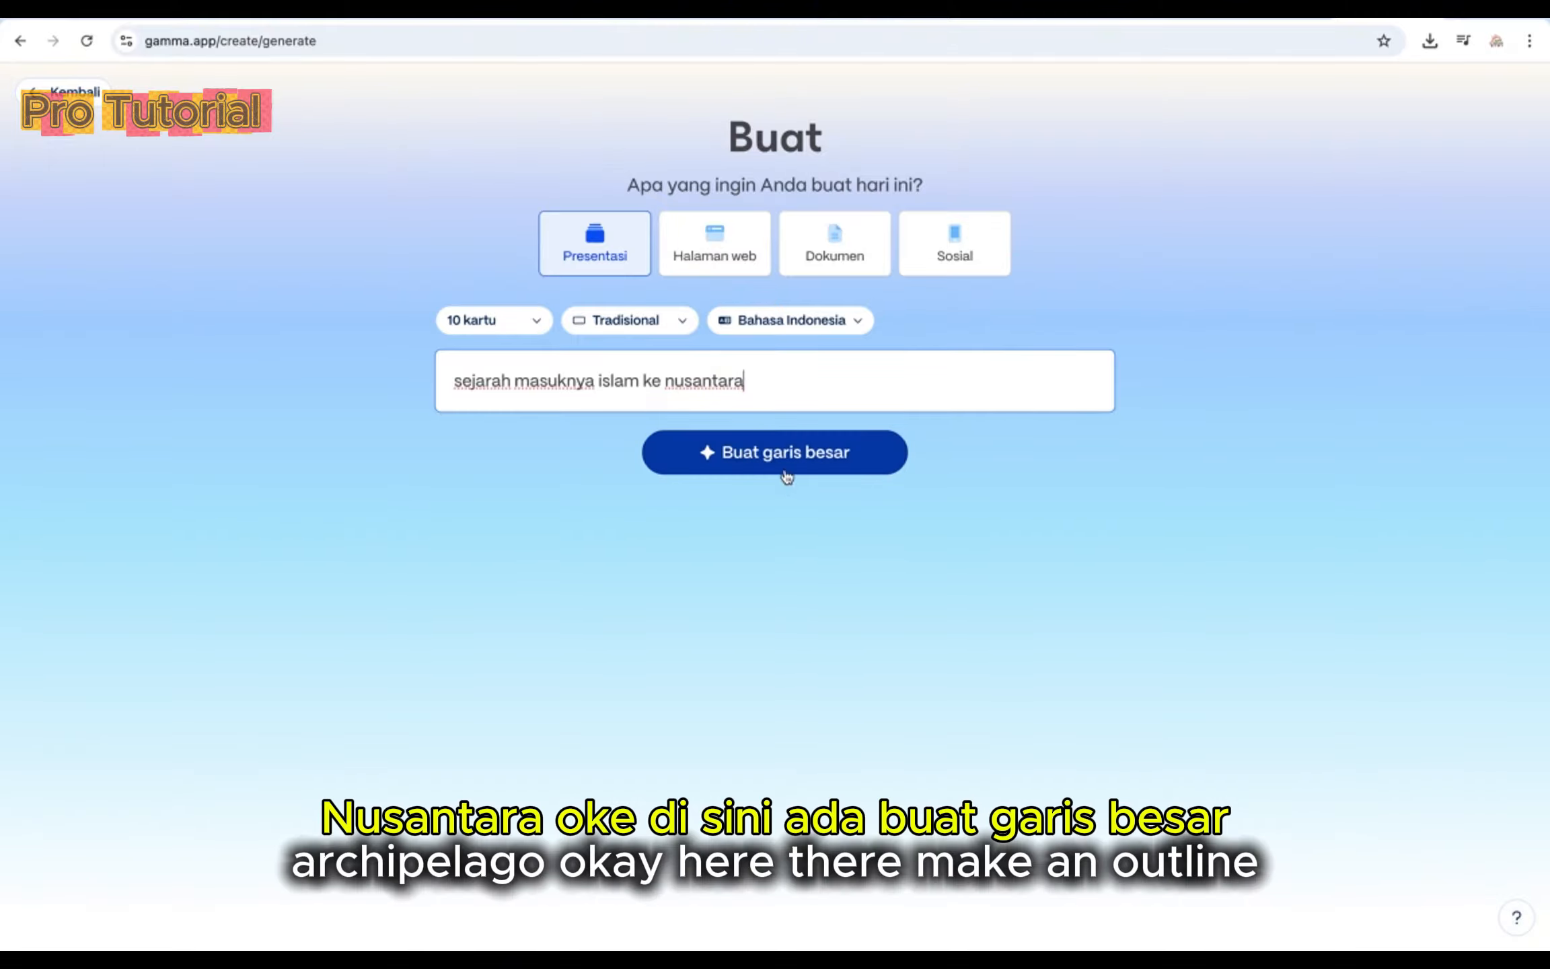
left_click(747, 457)
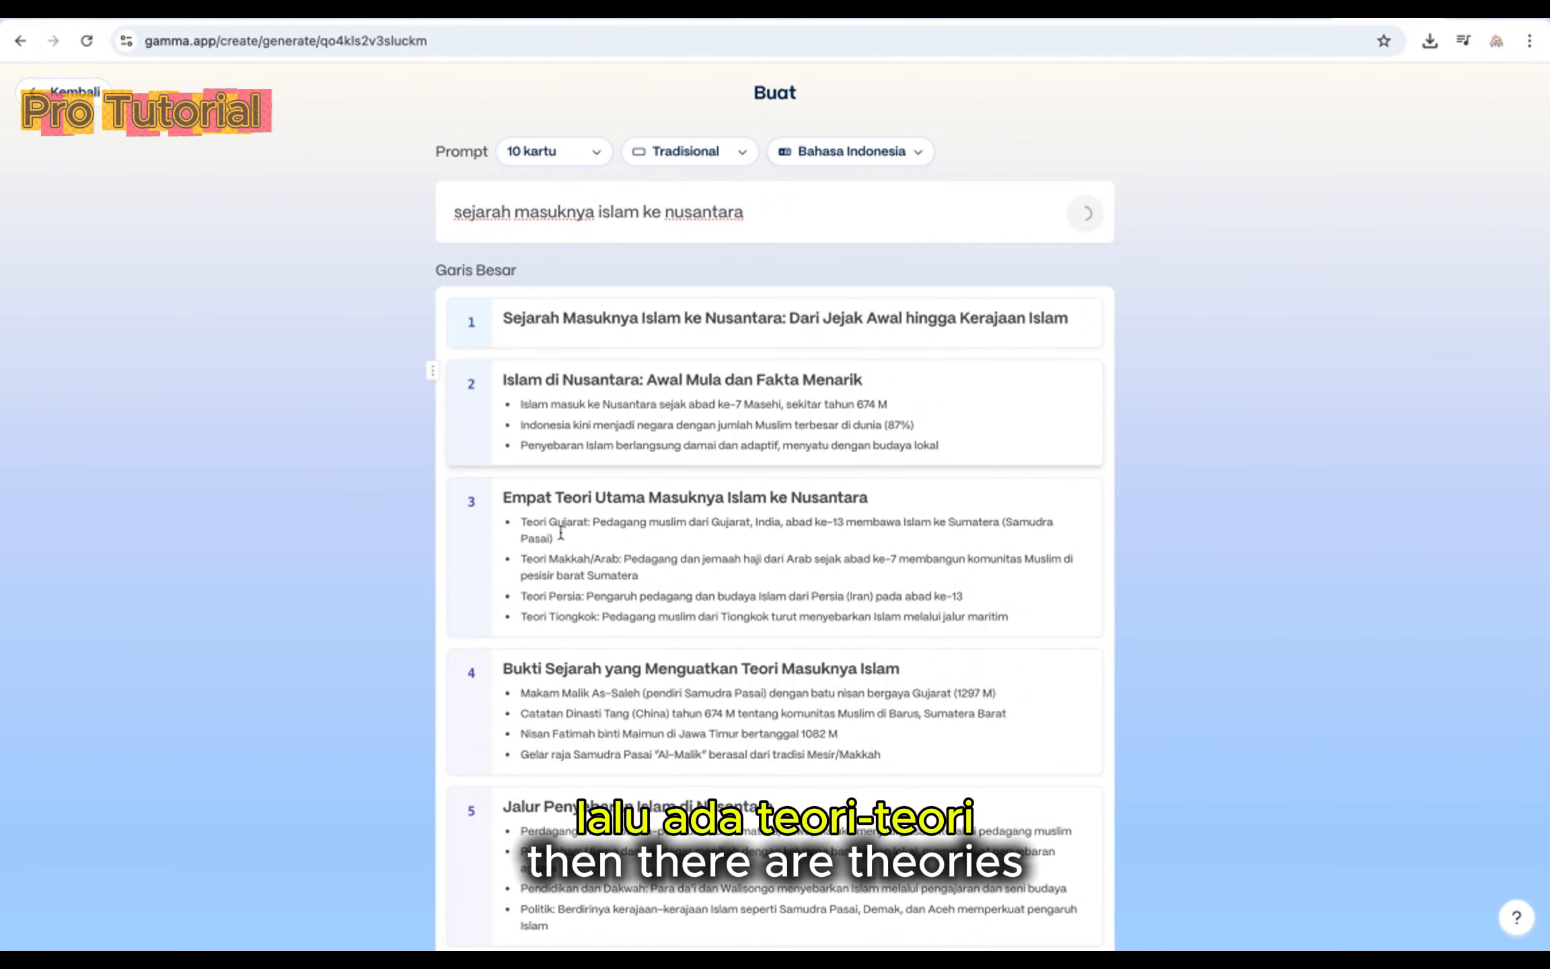
Read through the generated outline cards down to the concluding card
scroll(578, 567, "down", 2)
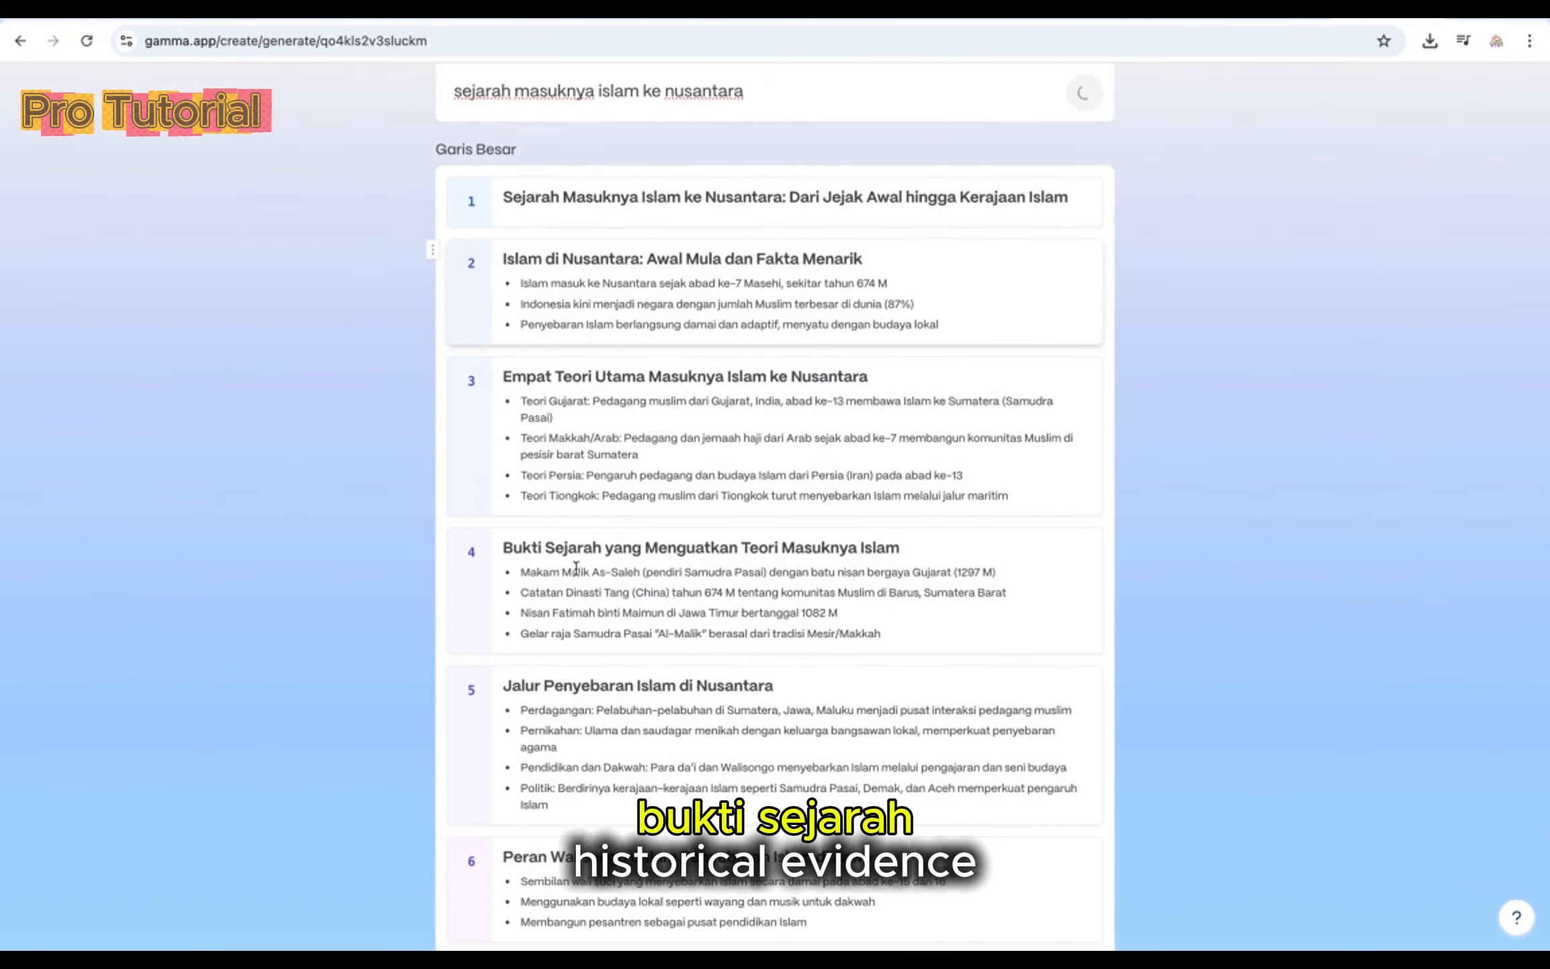
scroll(576, 567, "down", 3)
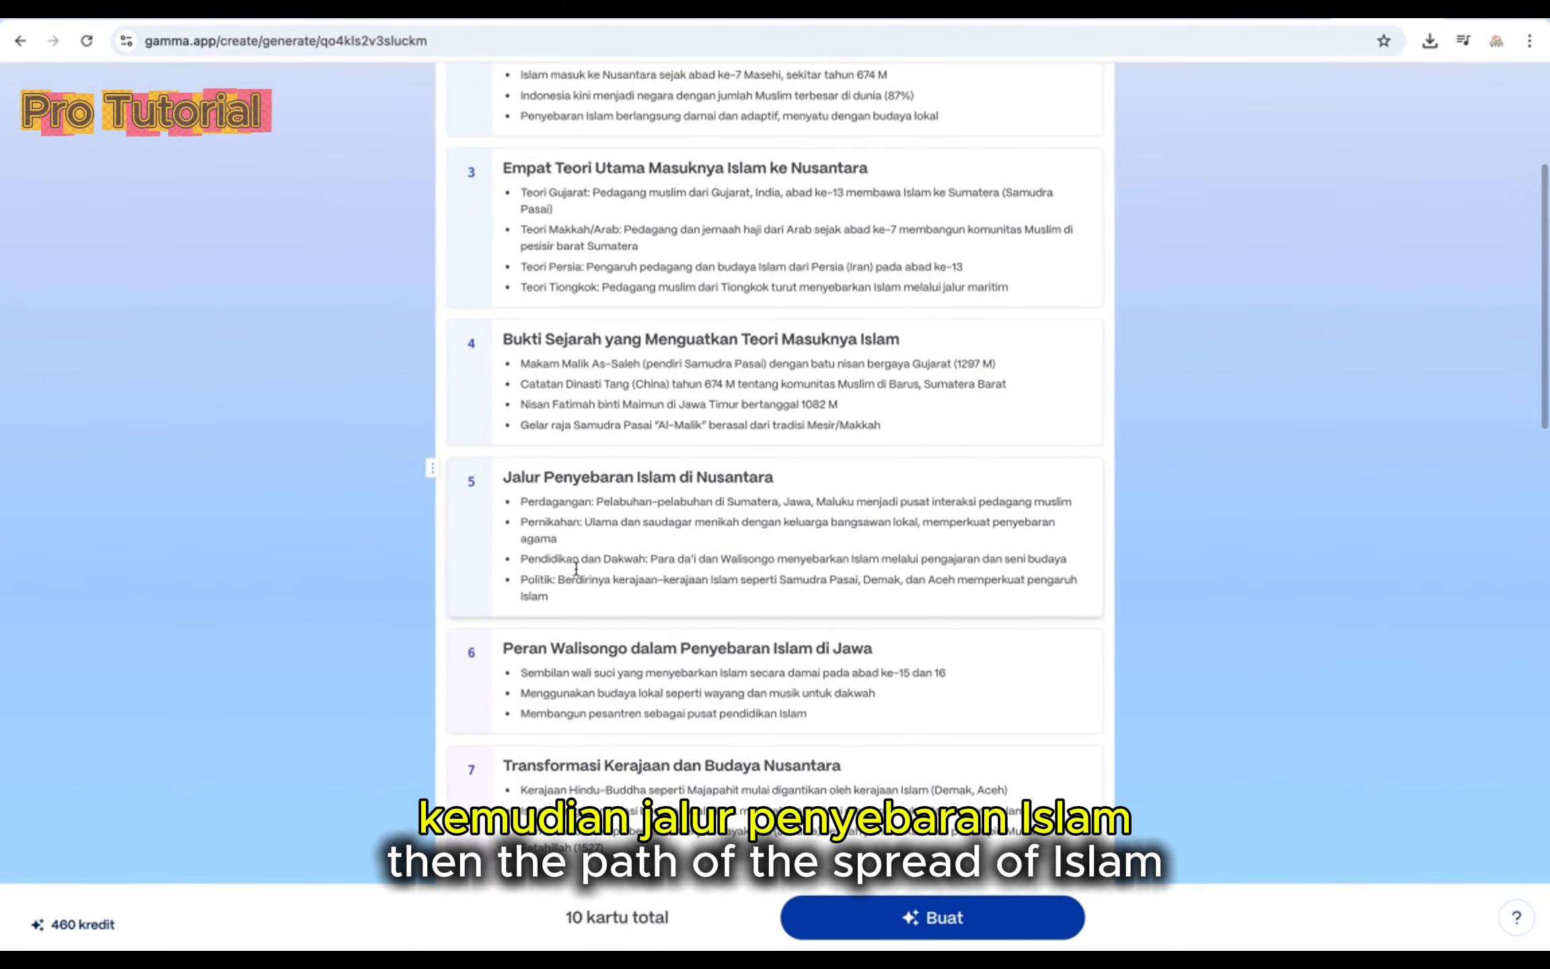
scroll(576, 569, "down", 2)
scroll(575, 569, "down", 1)
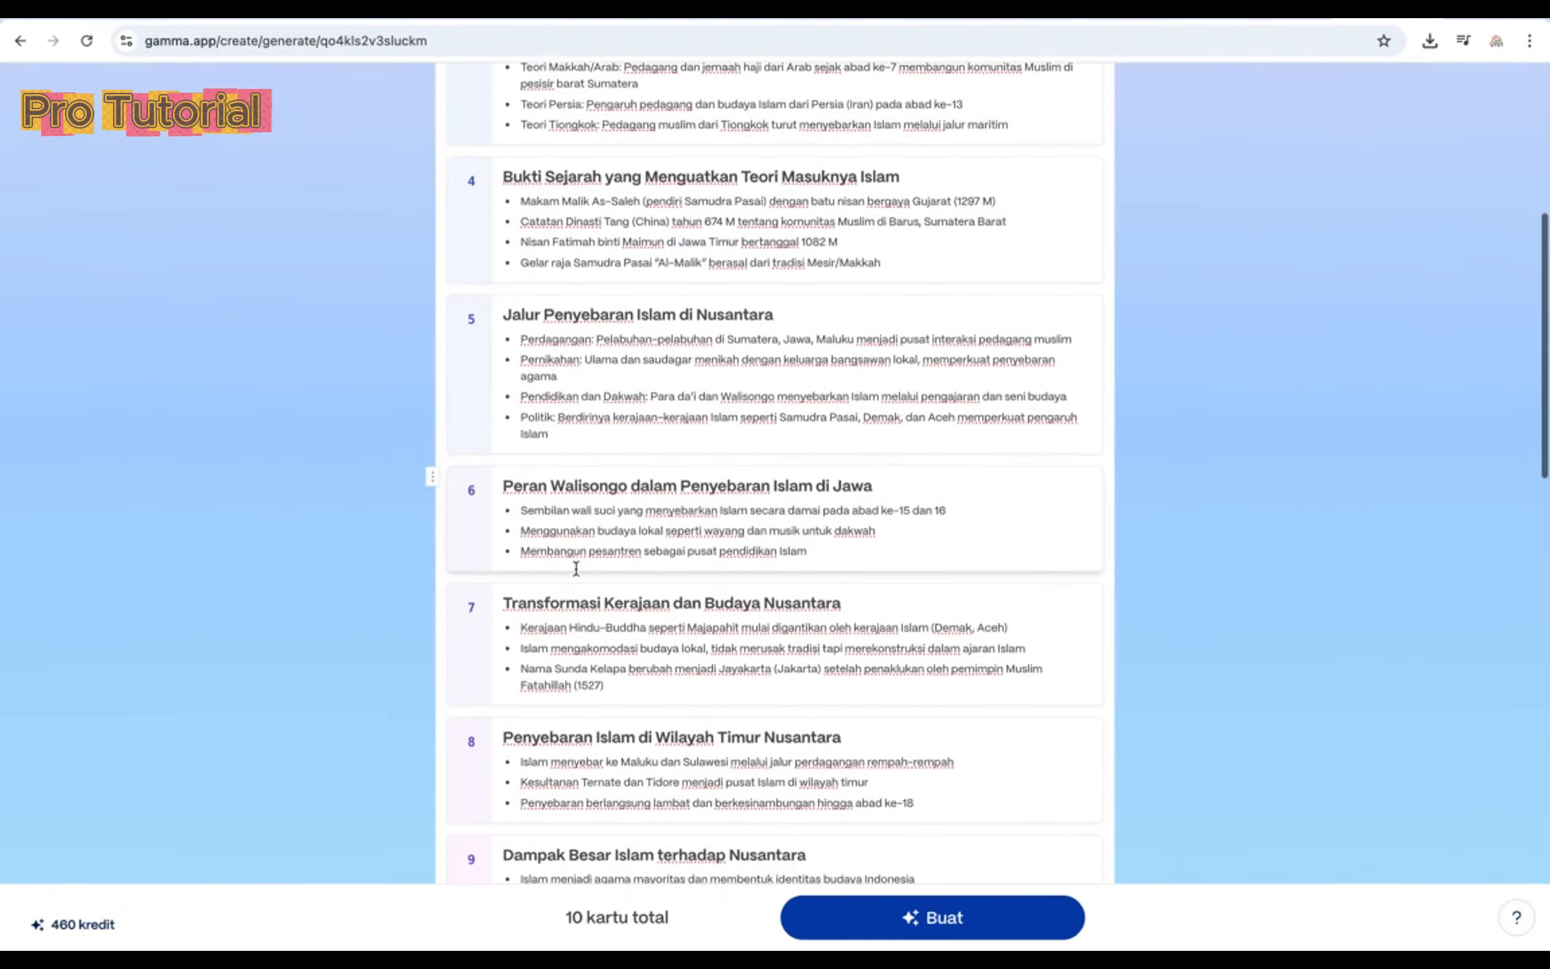
scroll(575, 568, "down", 4)
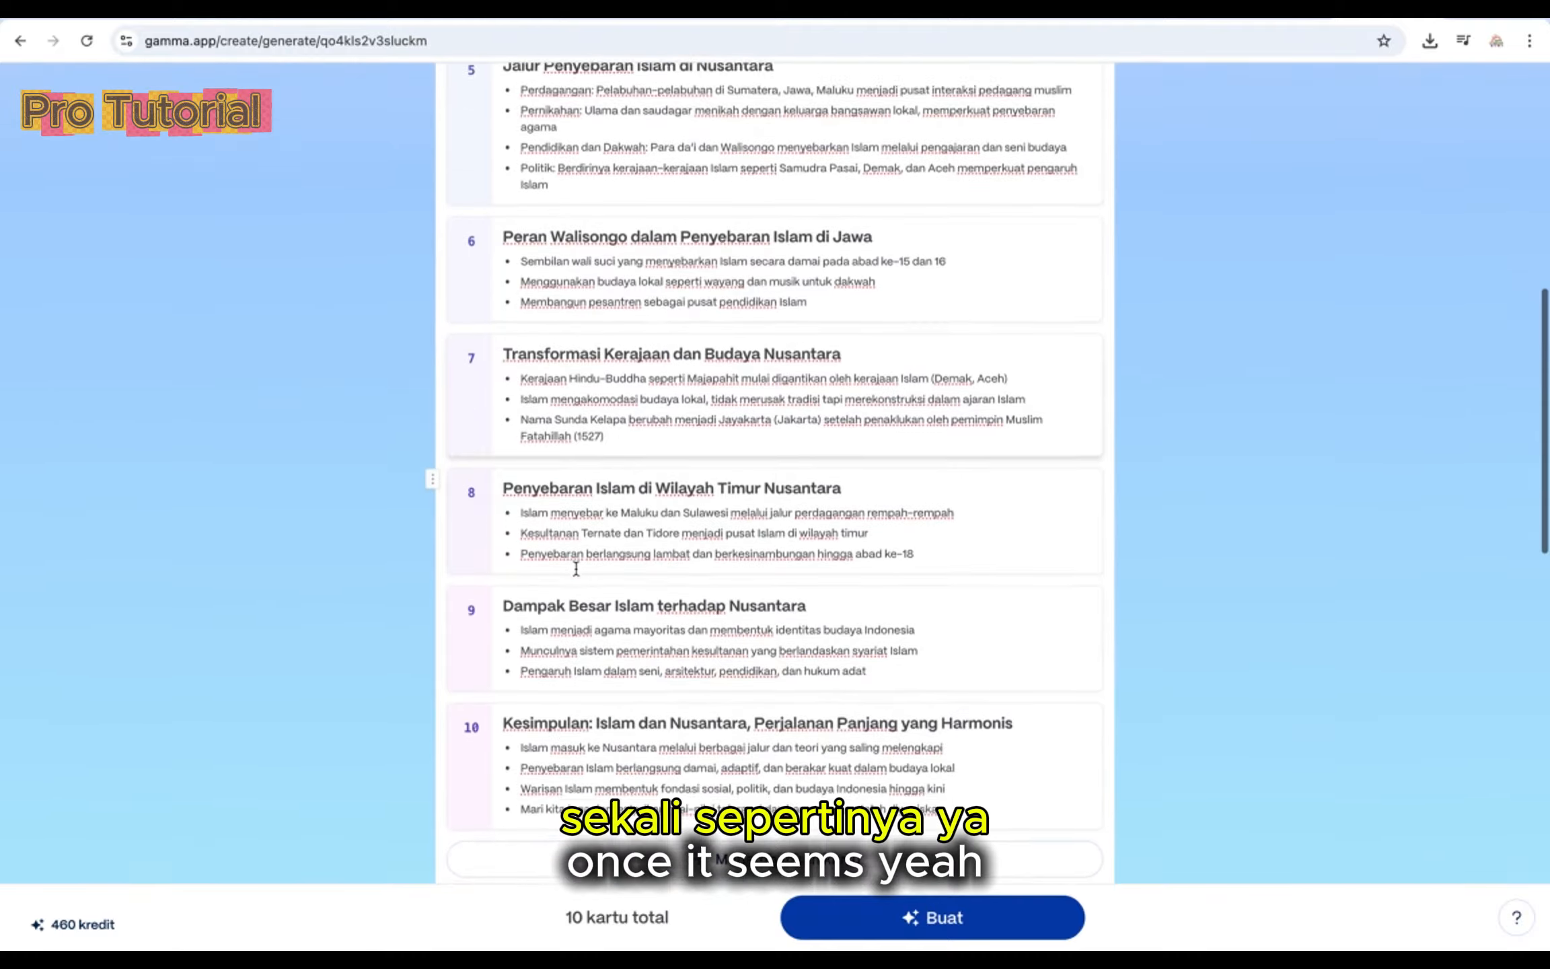
scroll(575, 569, "down", 3)
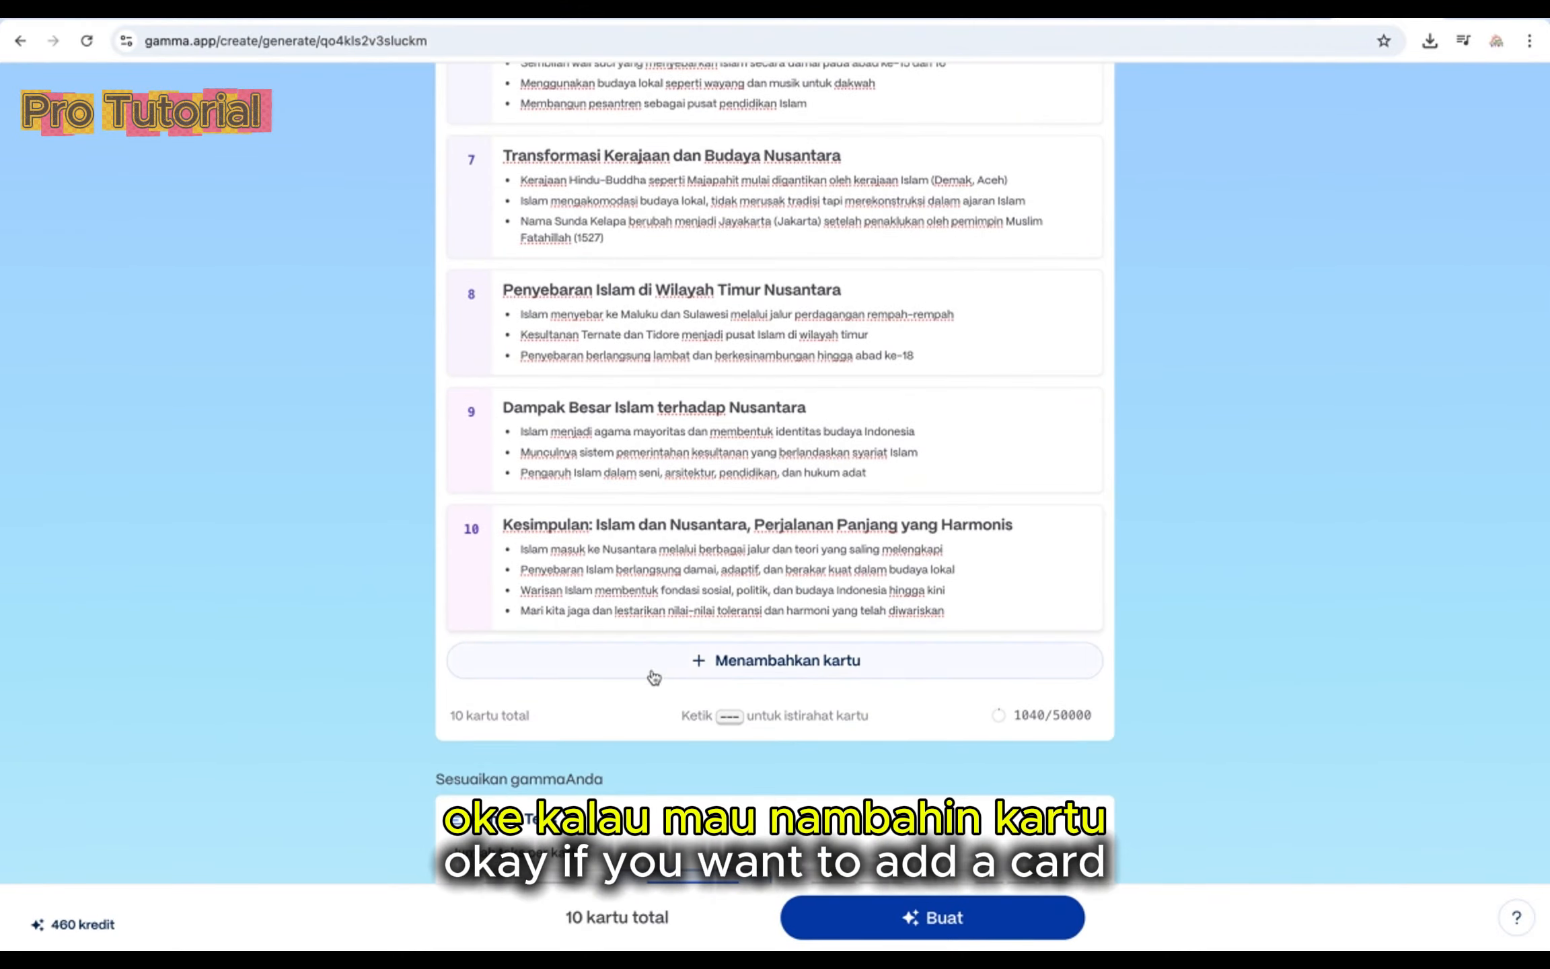
Add an empty eleventh card at the end of the outline and delete it
left_click(726, 673)
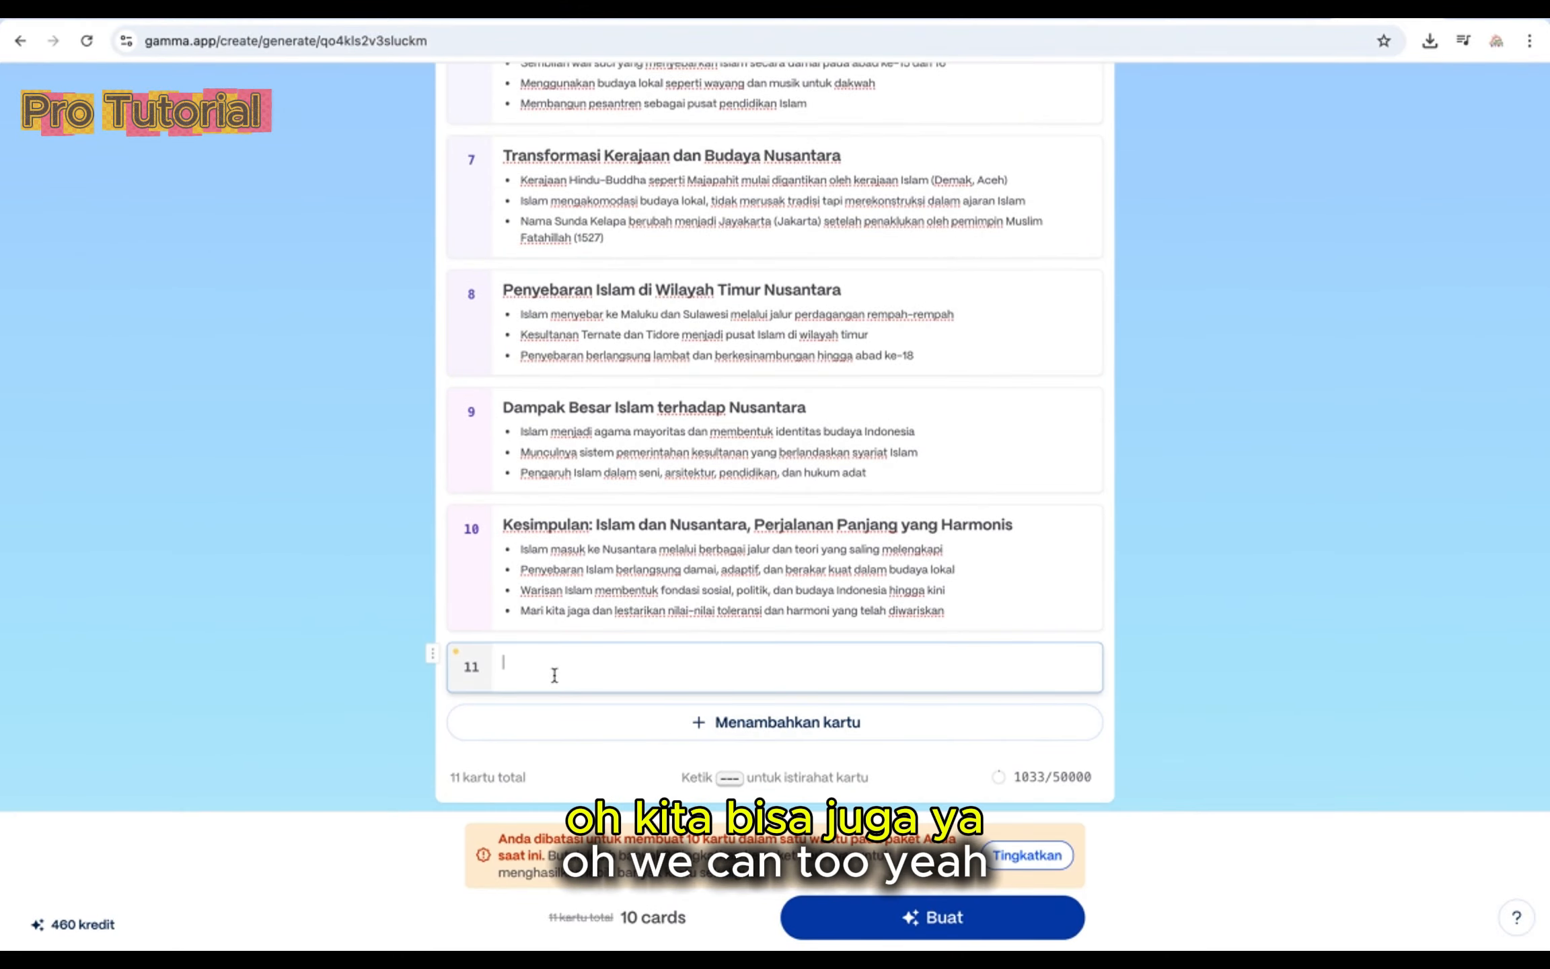
left_click(435, 662)
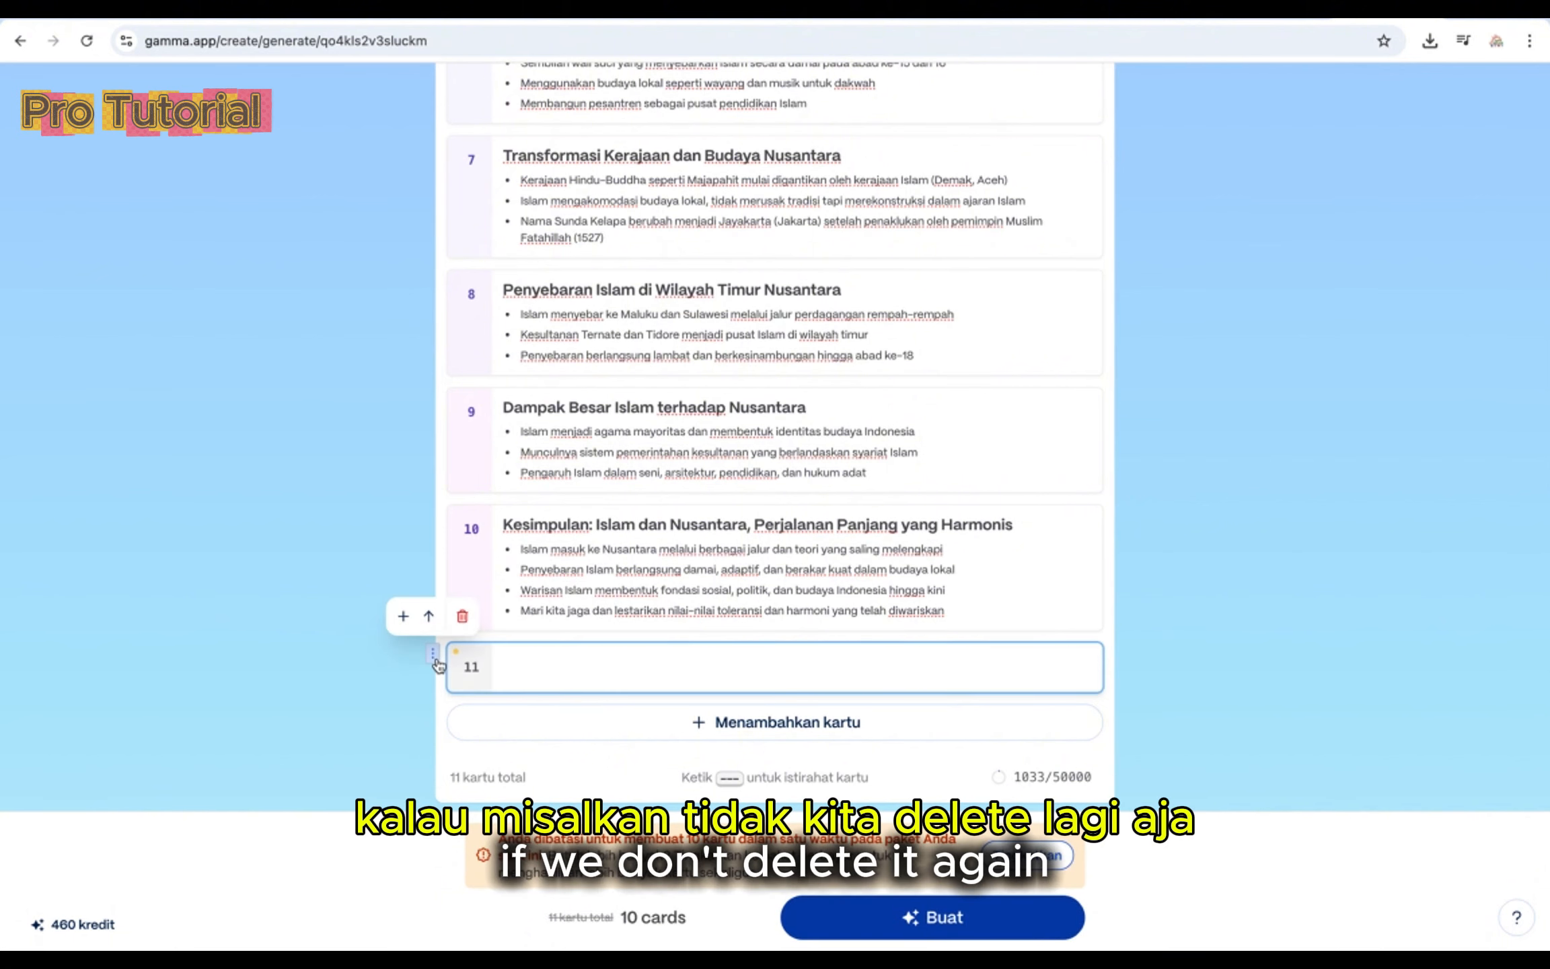
left_click(462, 619)
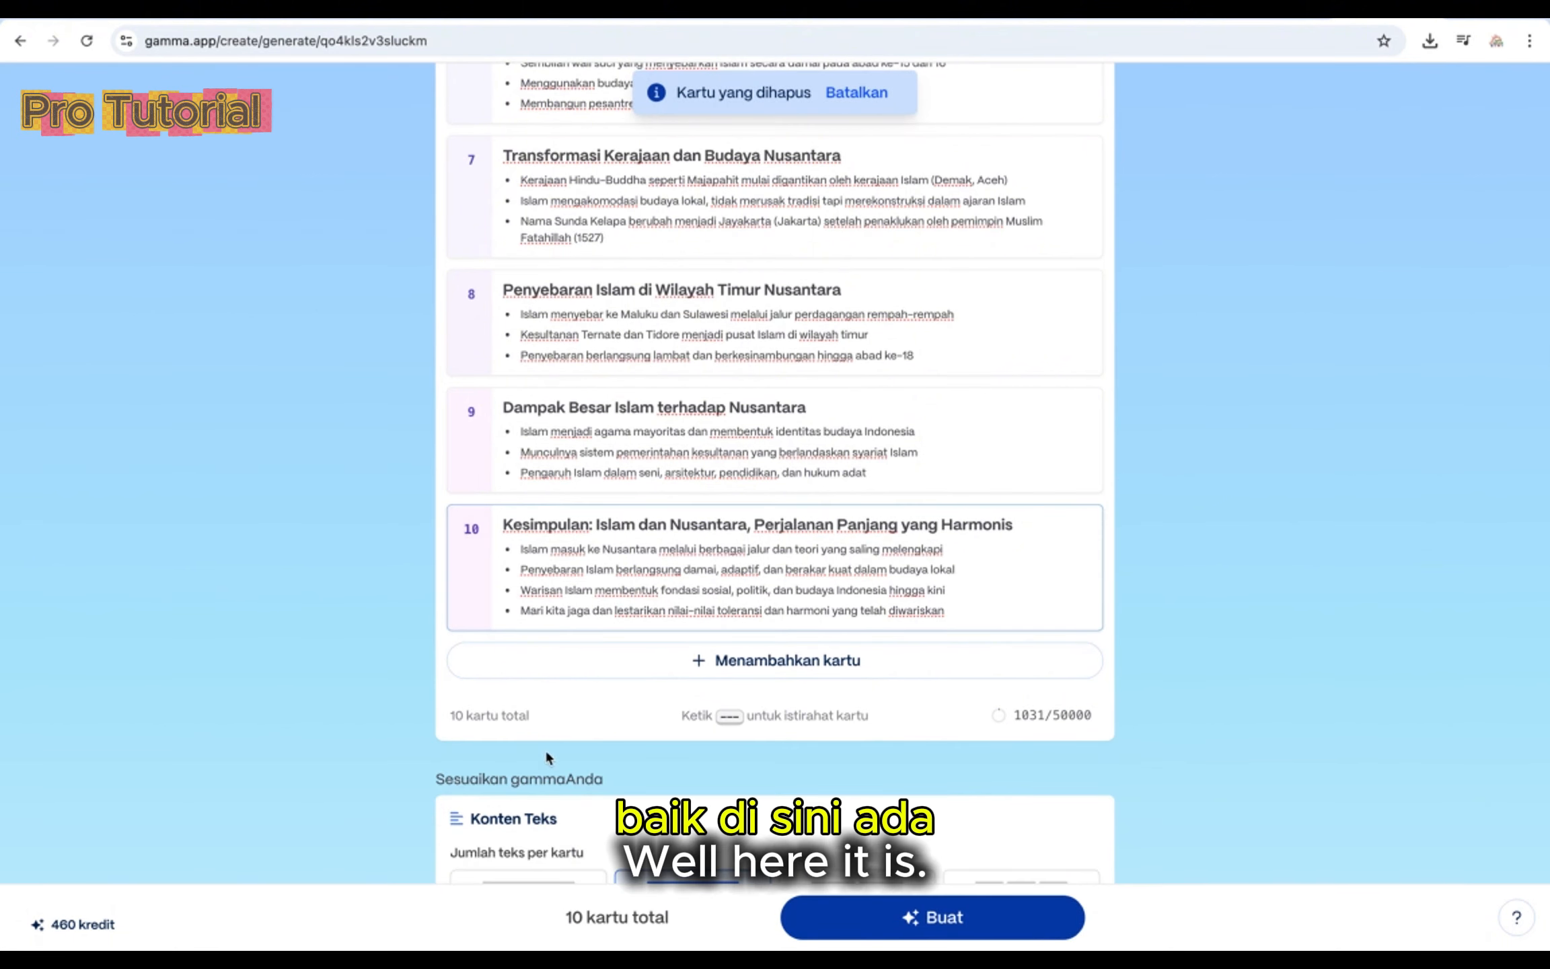
Set the image art style to Fotorealistik, keeping Ringkas text and the Spectrum theme, and generate the presentation from the outline
scroll(626, 827, "down", 4)
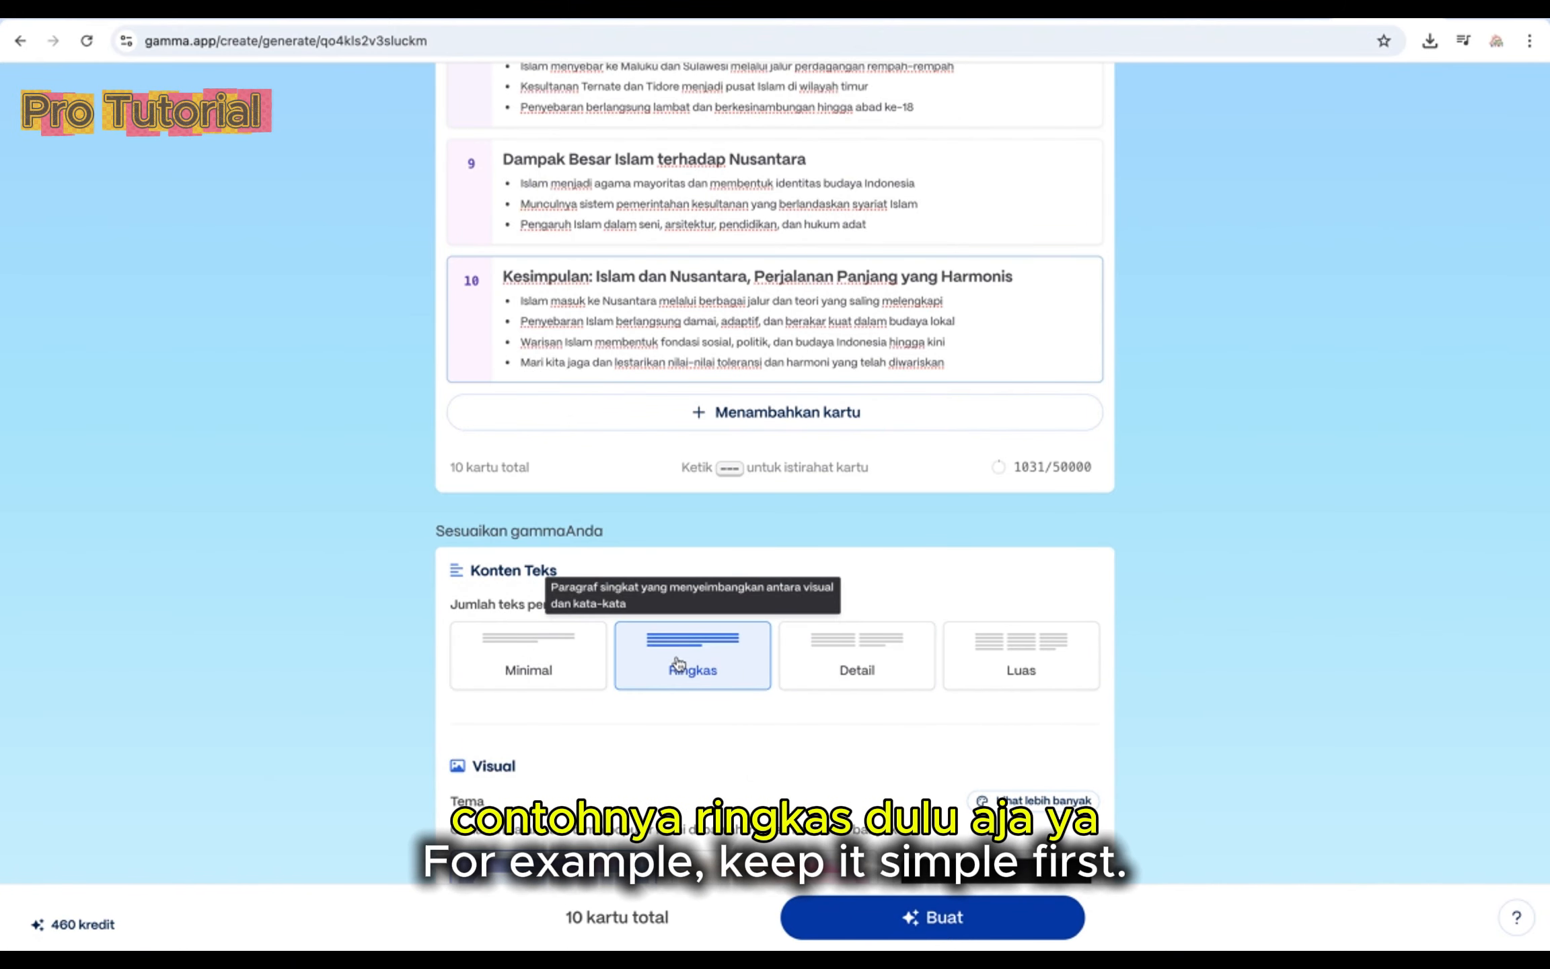
scroll(698, 738, "down", 1)
scroll(696, 740, "down", 7)
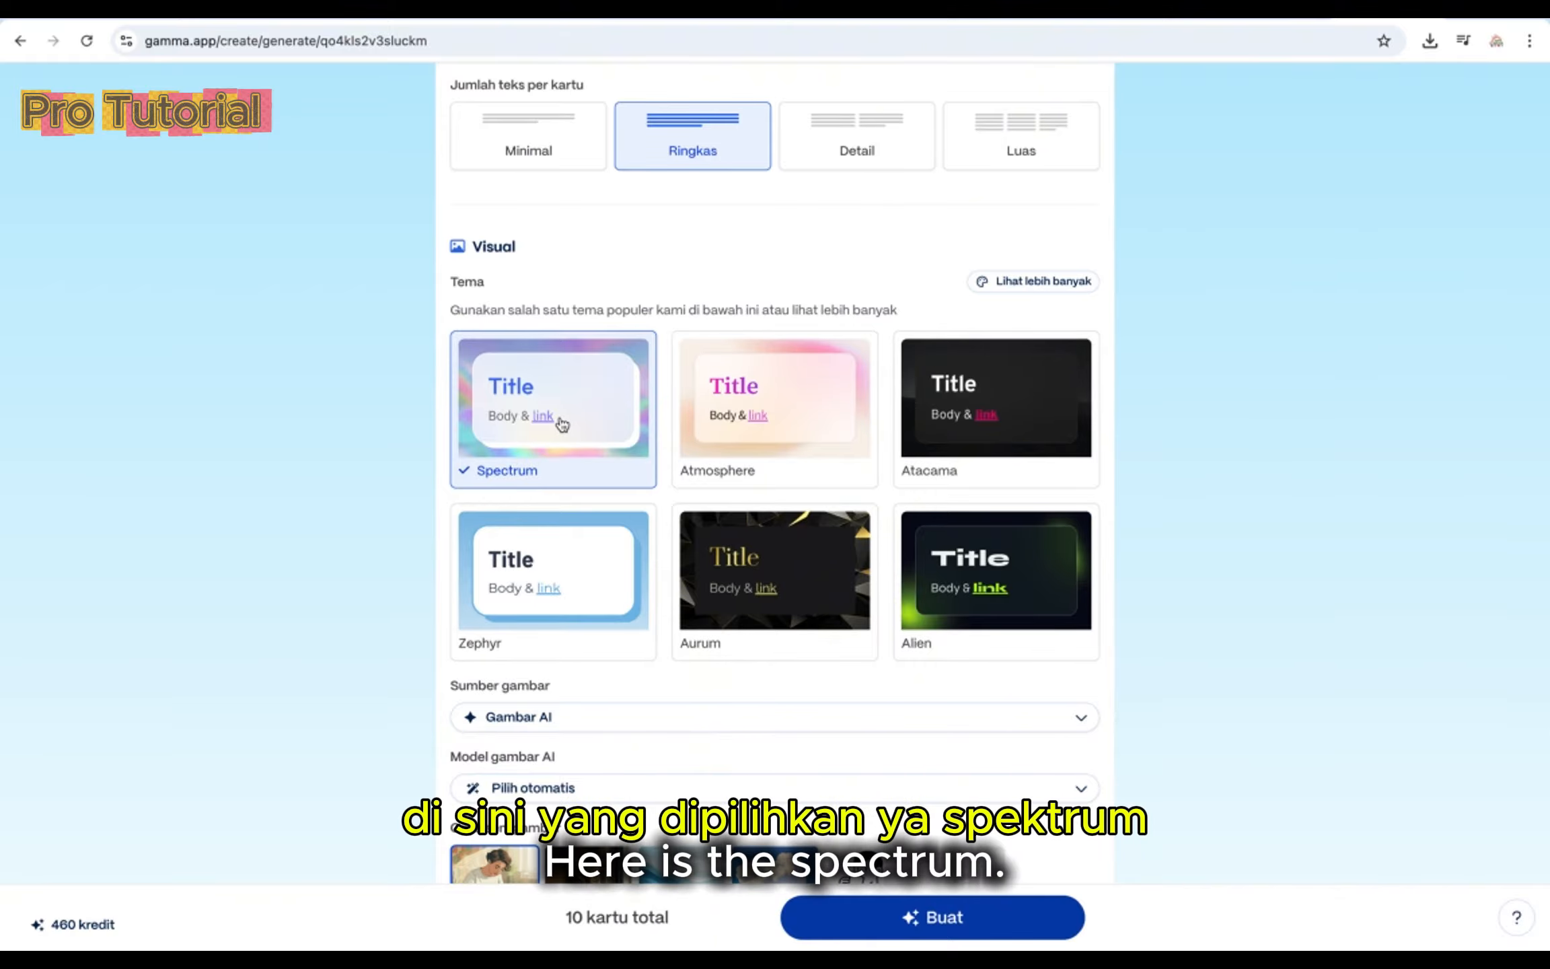
scroll(562, 424, "down", 3)
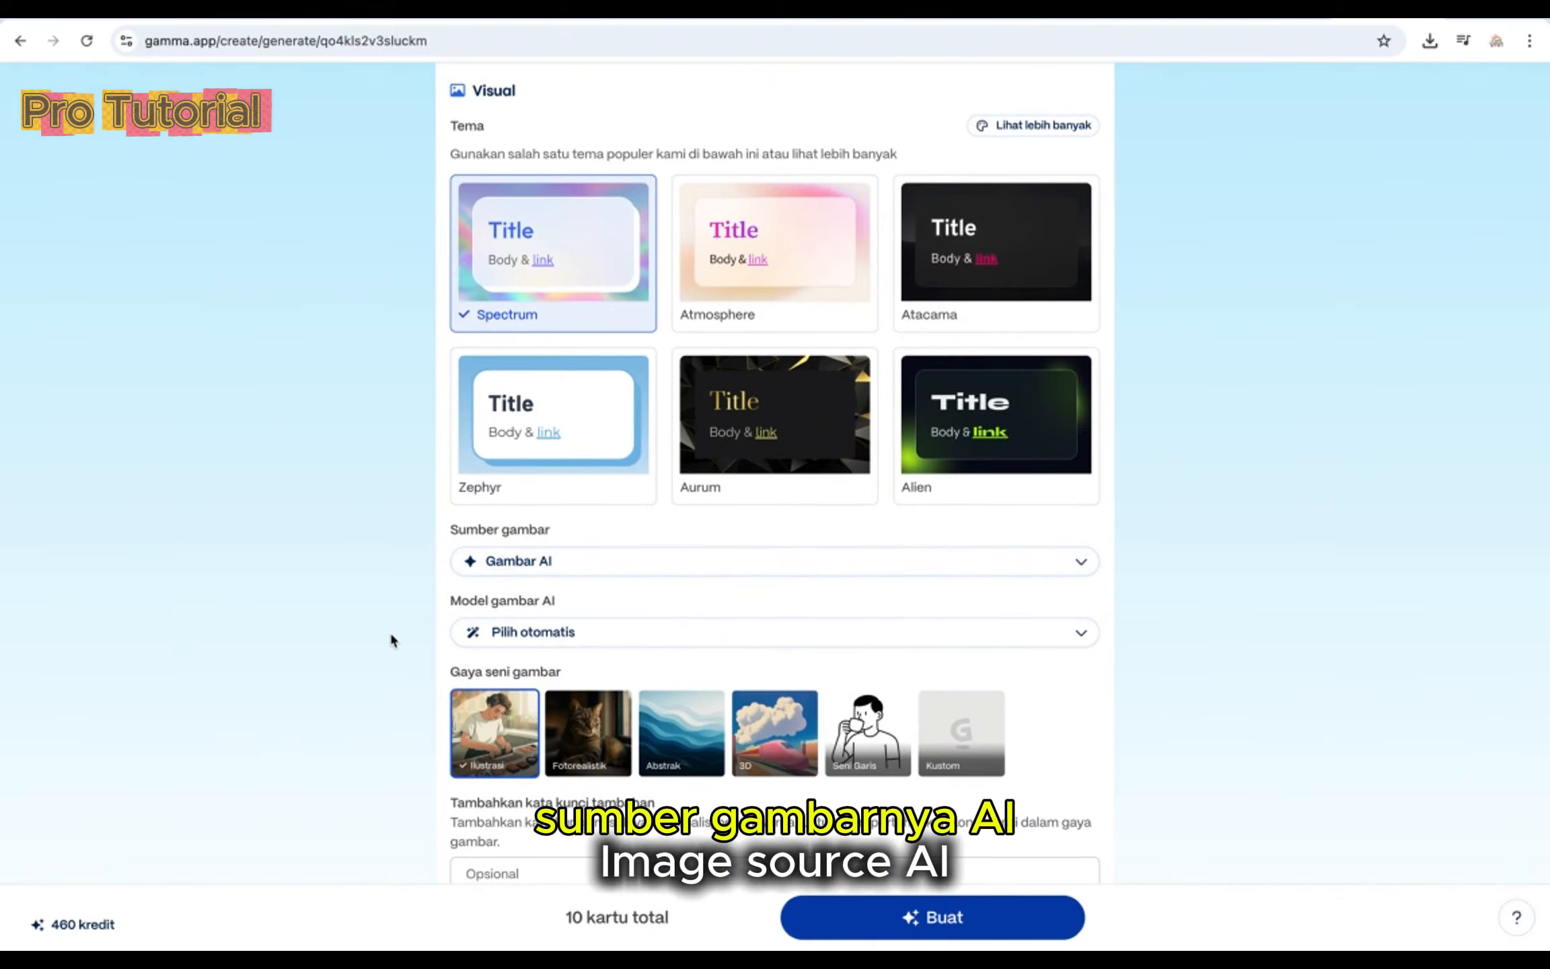
scroll(391, 634, "down", 2)
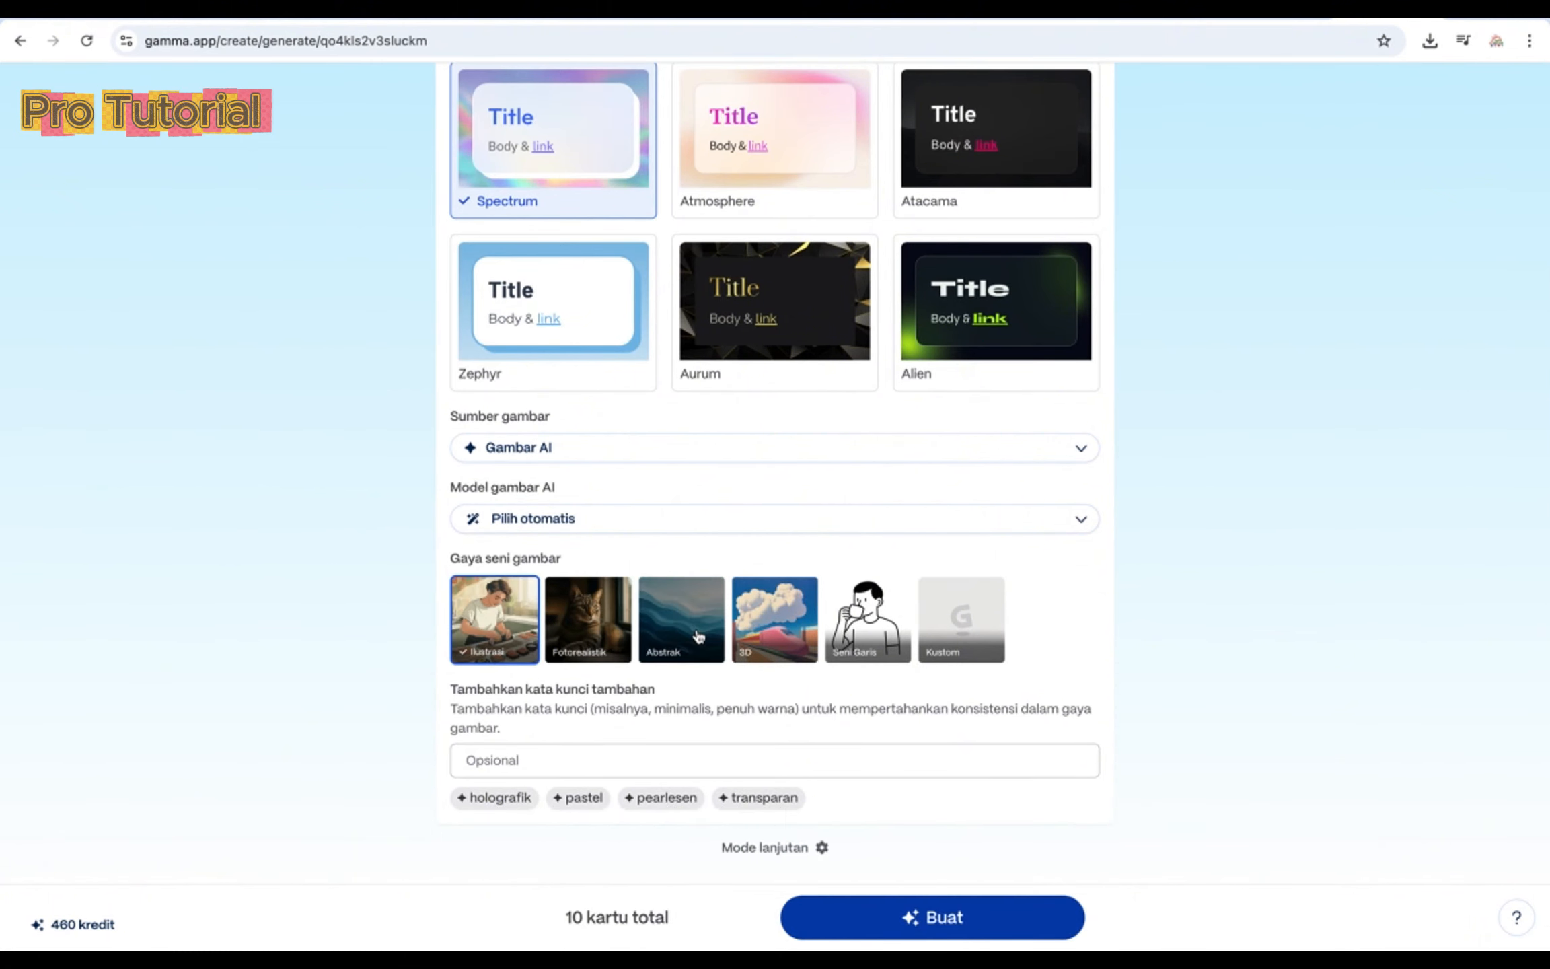
left_click(584, 636)
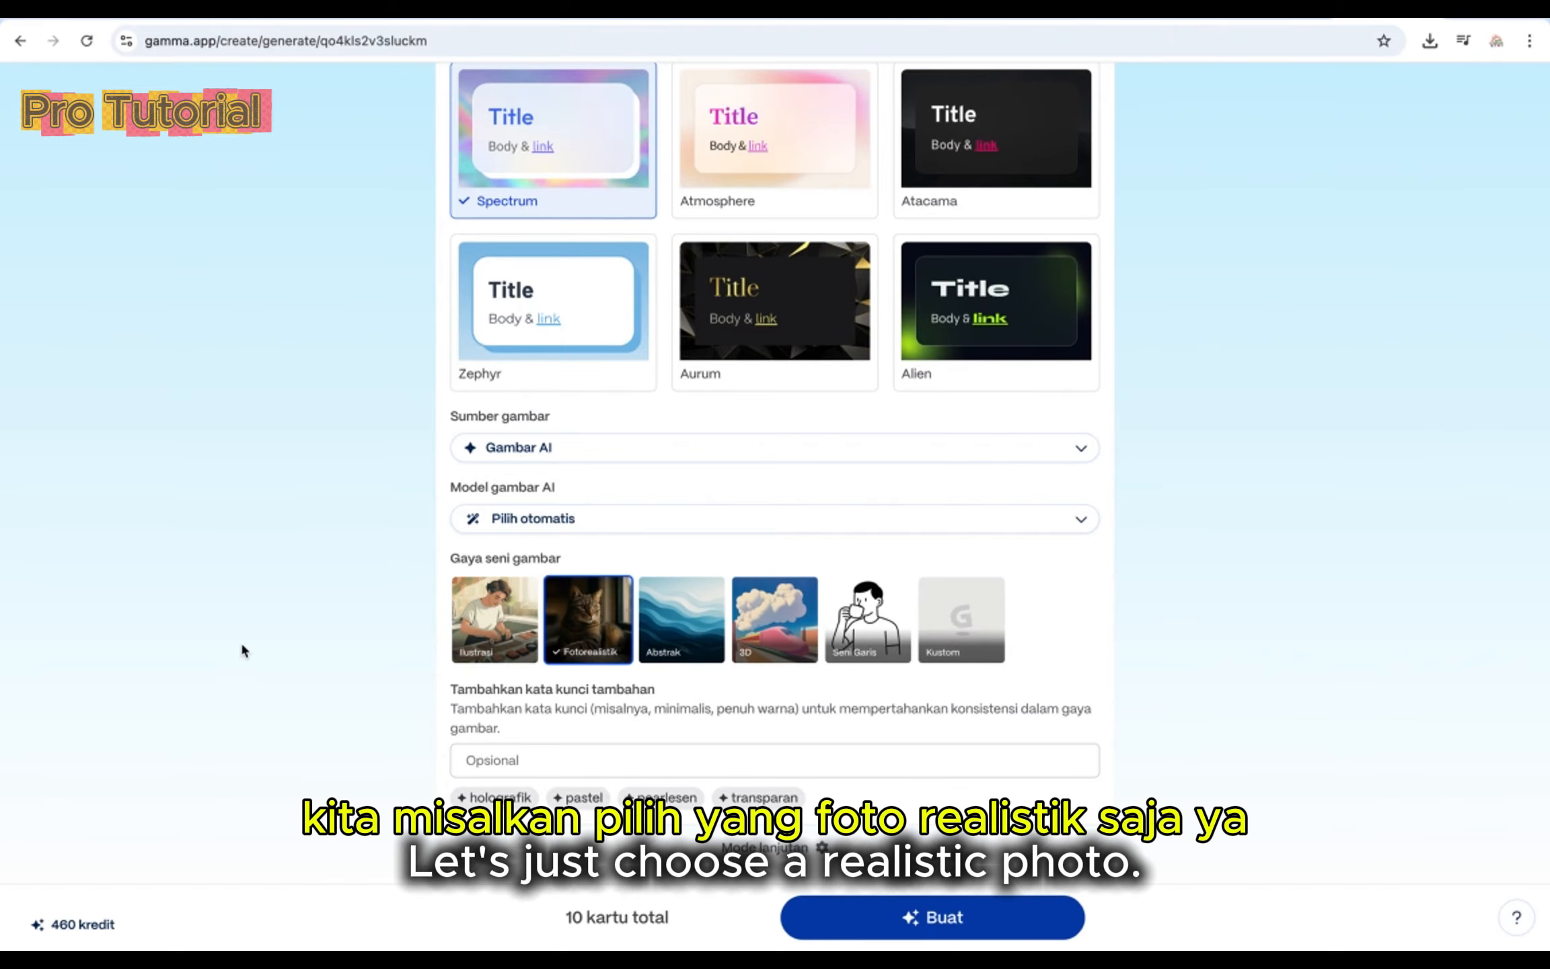
scroll(239, 647, "down", 2)
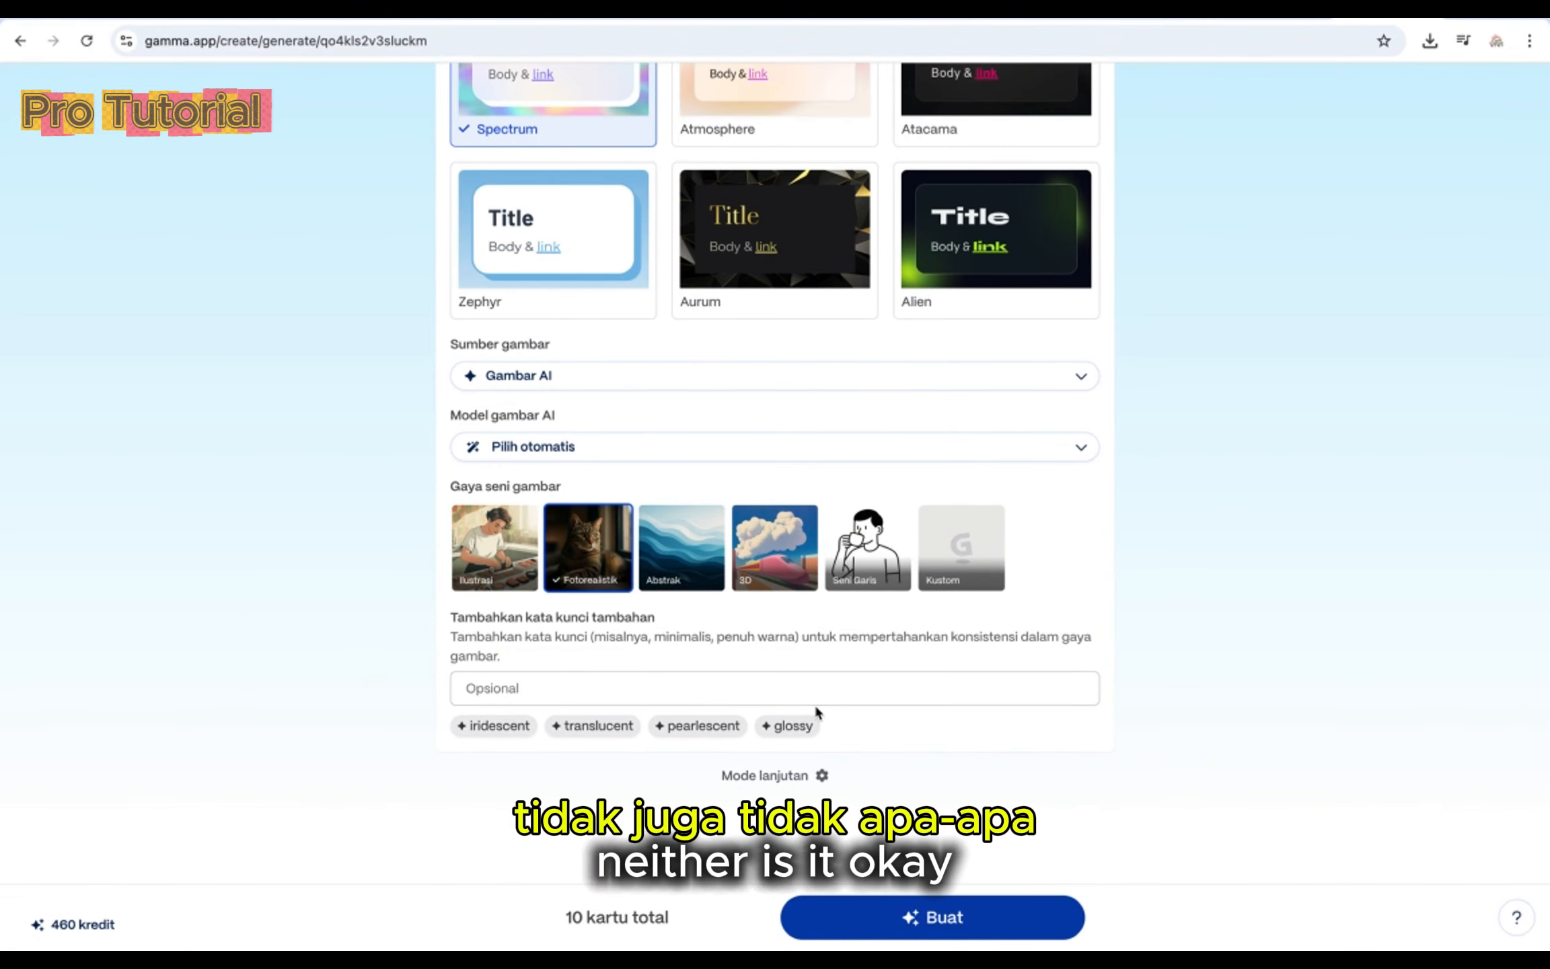
left_click(927, 919)
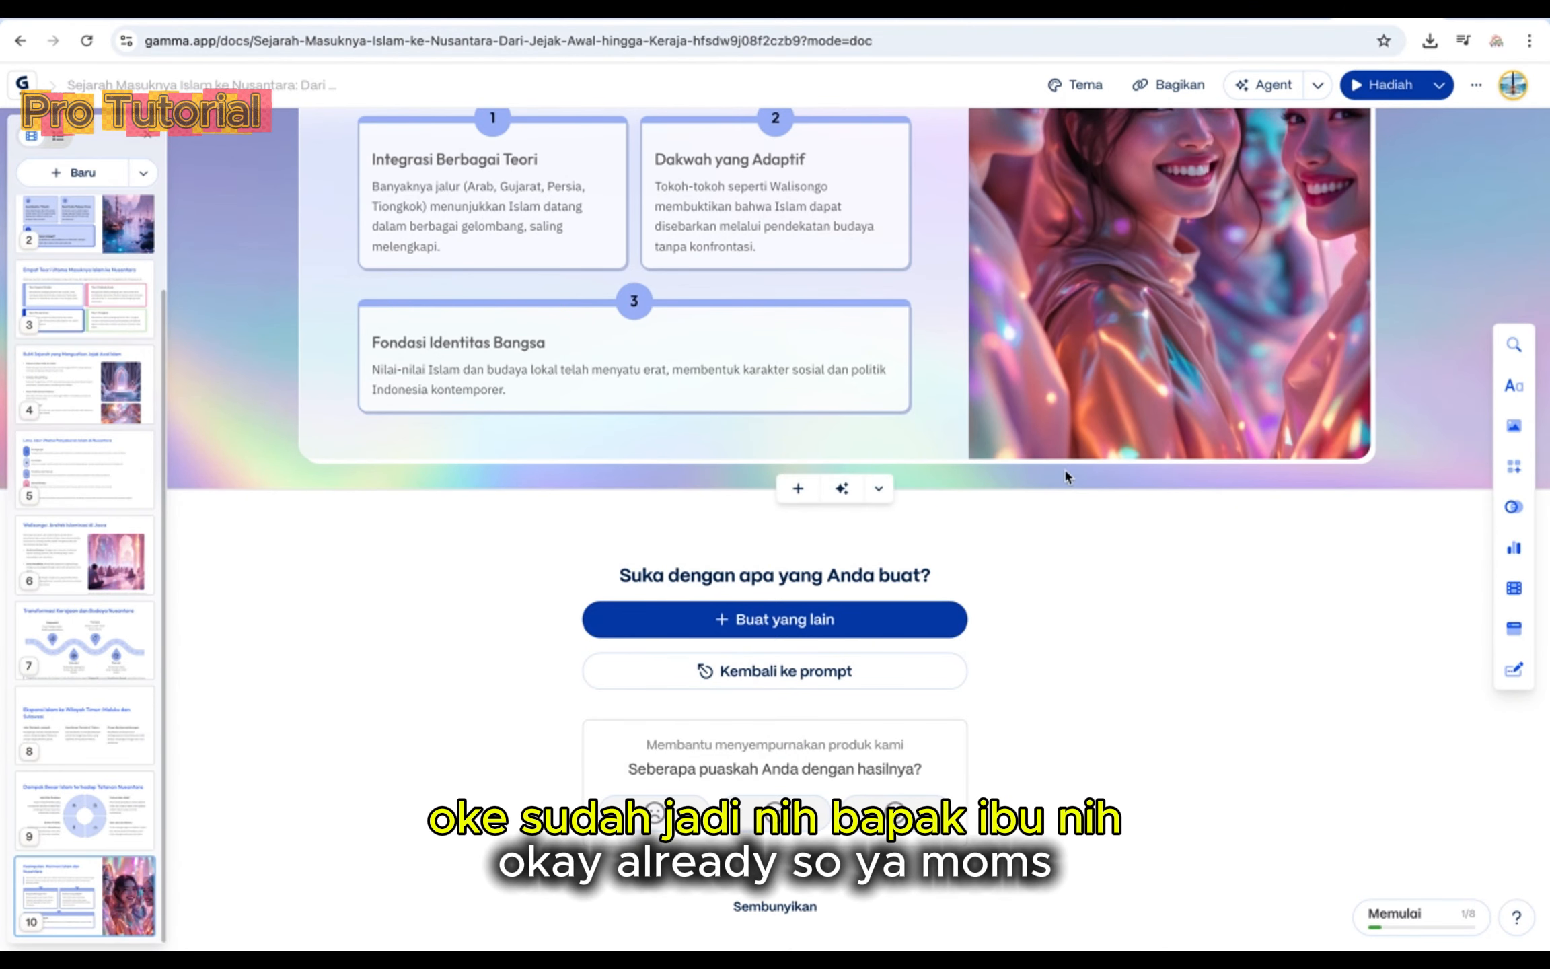
Request an AI edit of the title card with the prompt "buat yang lebih realistik"
scroll(1065, 474, "up", 5)
scroll(1068, 476, "down", 5)
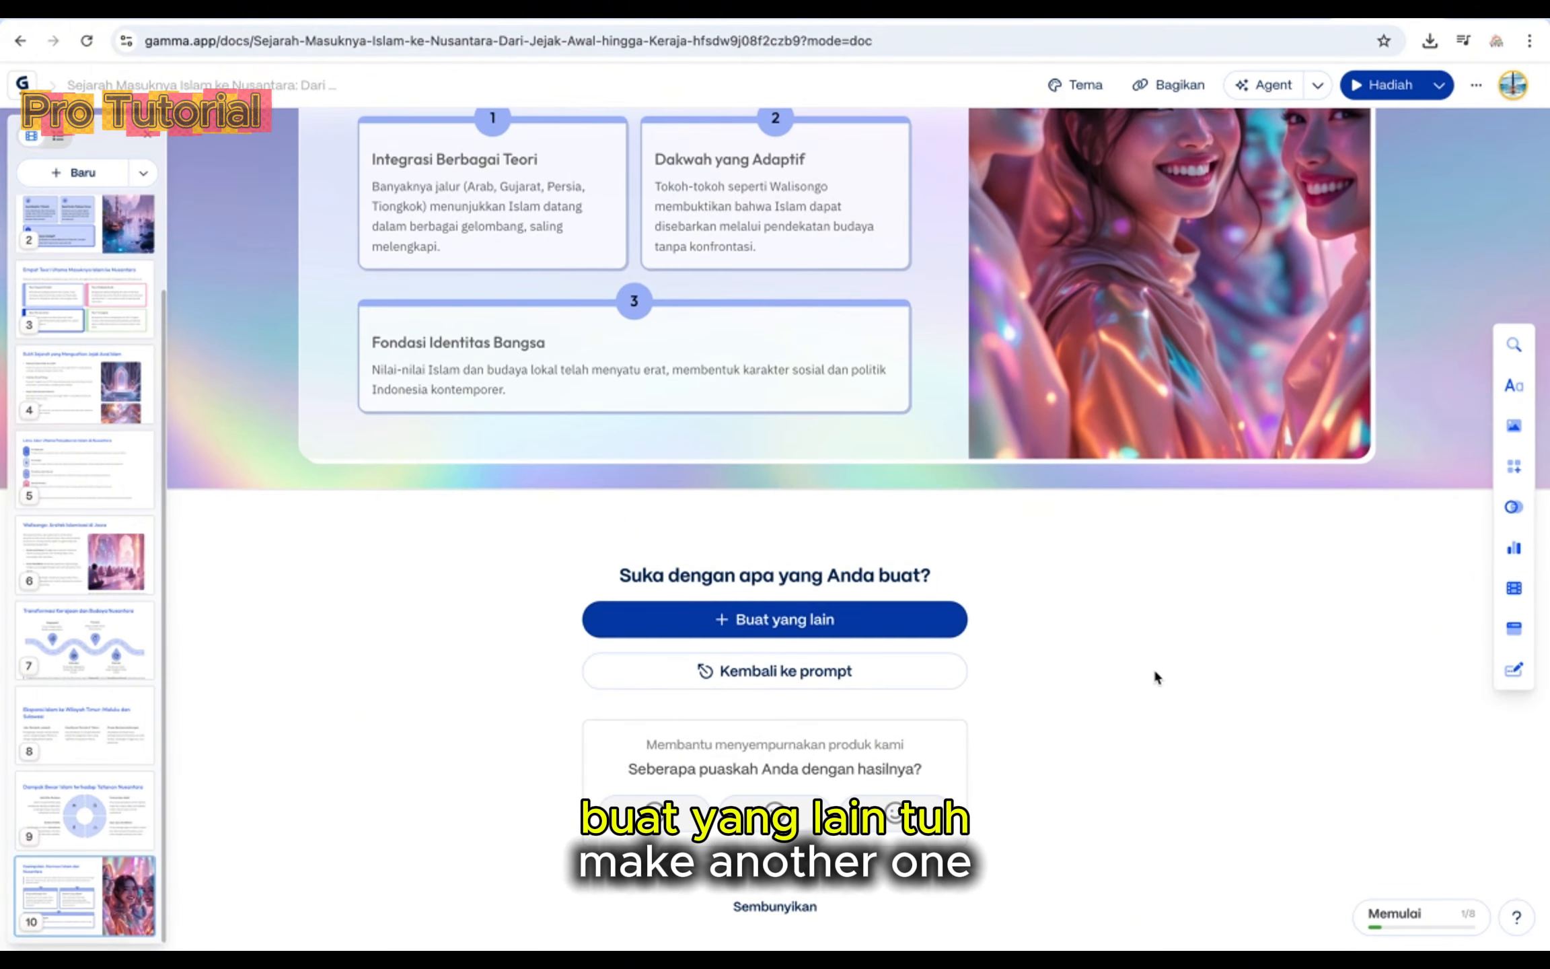
scroll(1154, 672, "up", 10)
scroll(1153, 668, "up", 20)
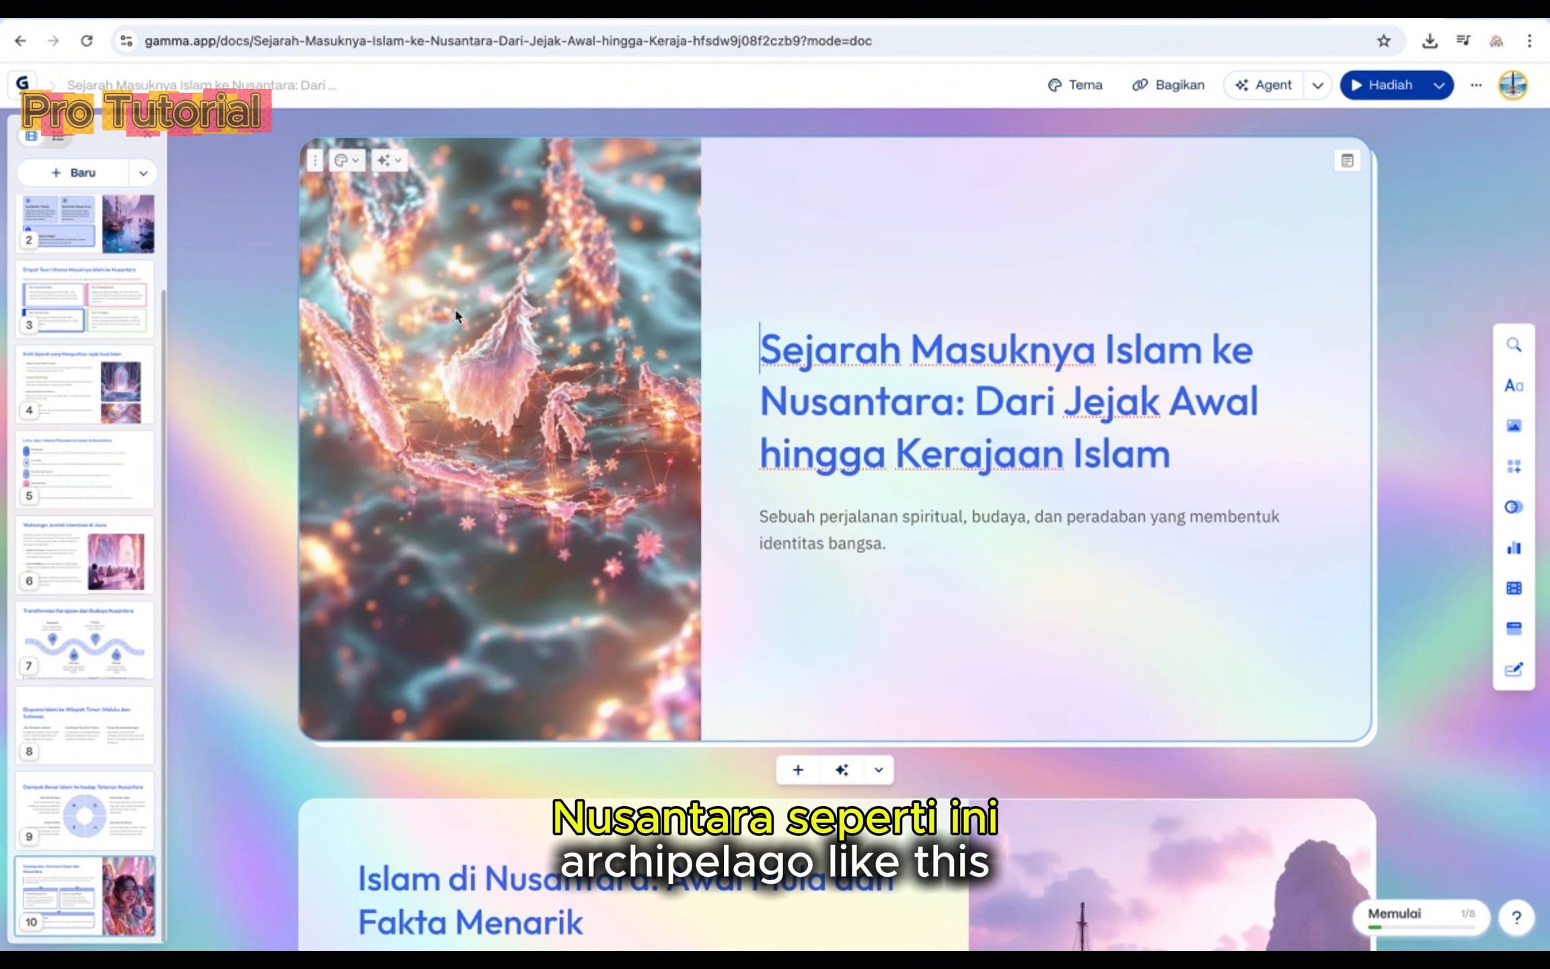
left_click(383, 161)
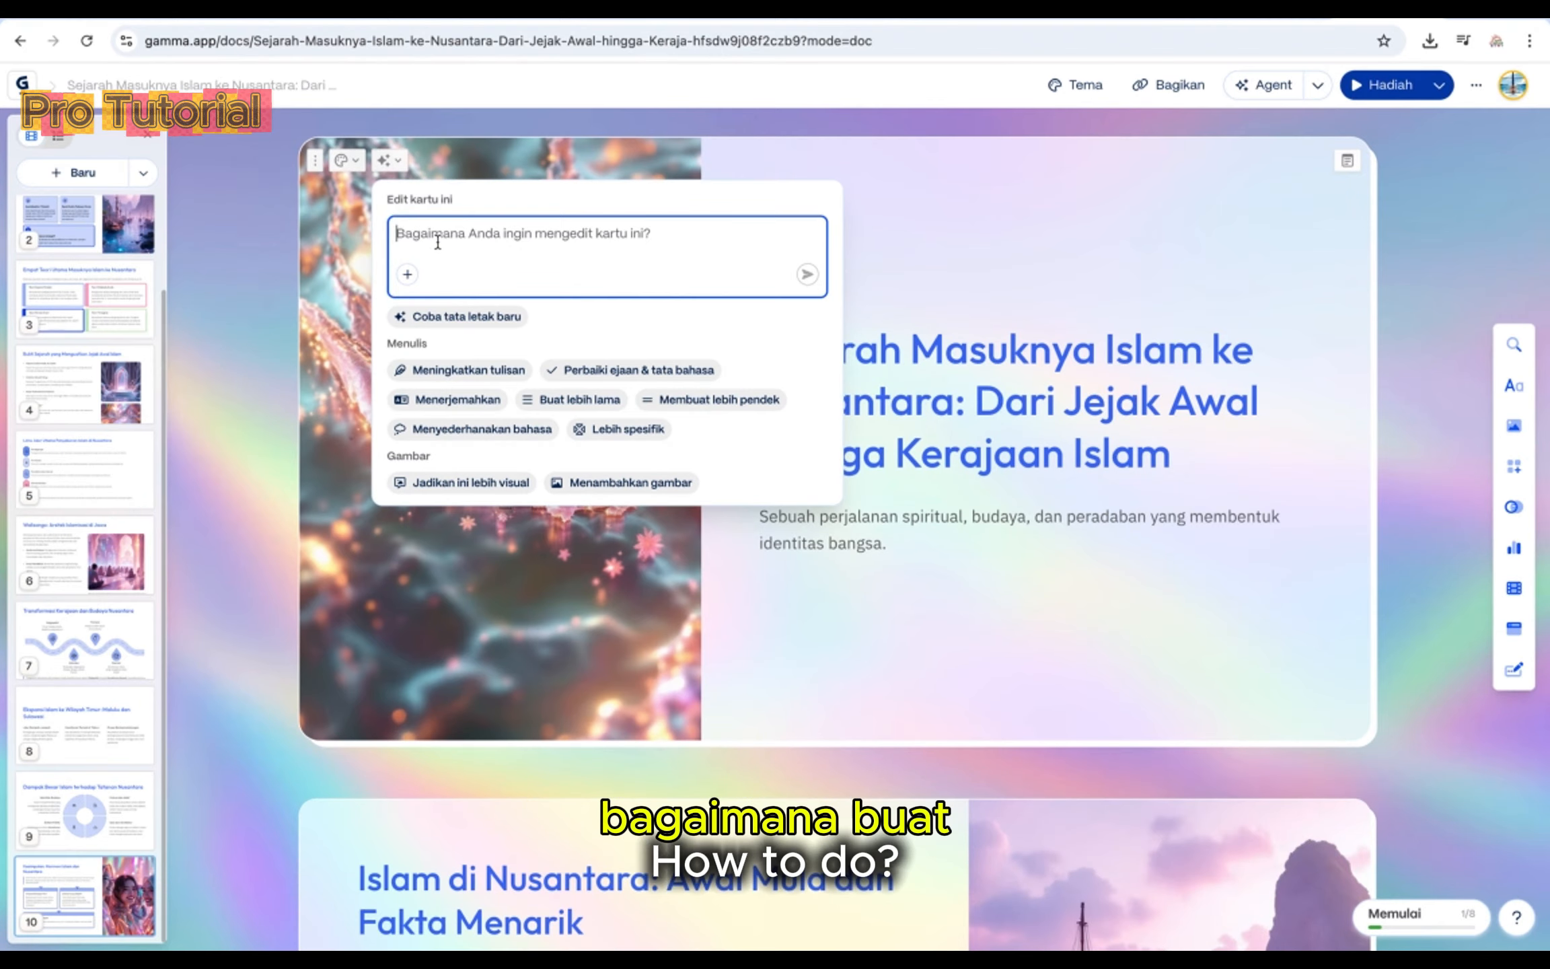
type("buat ")
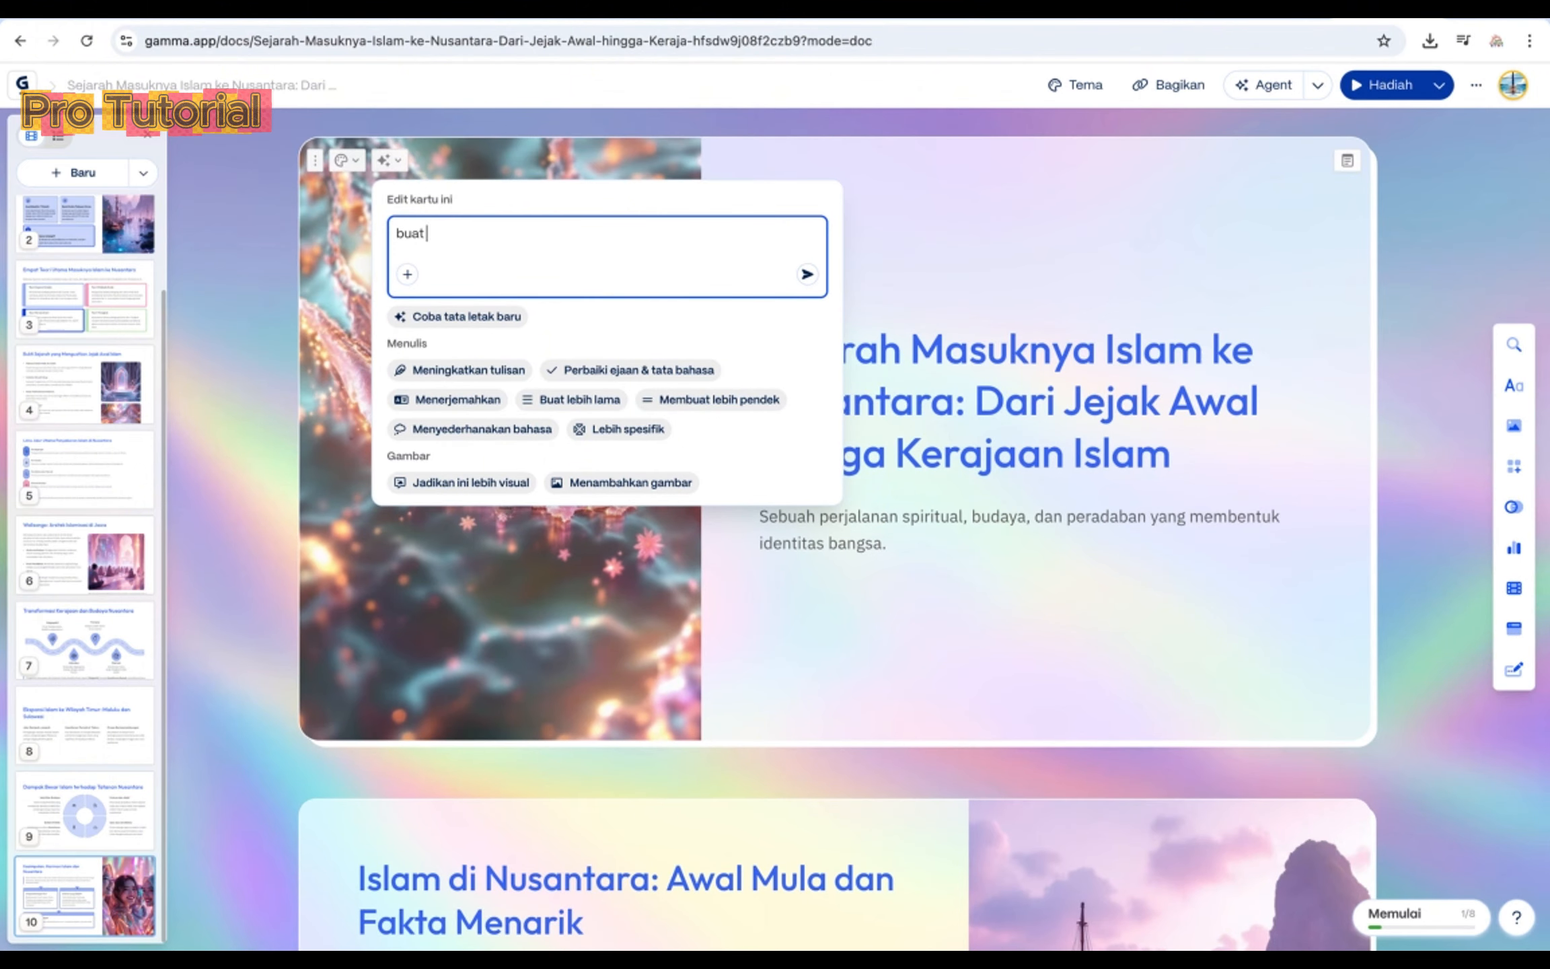
type("yang lebih")
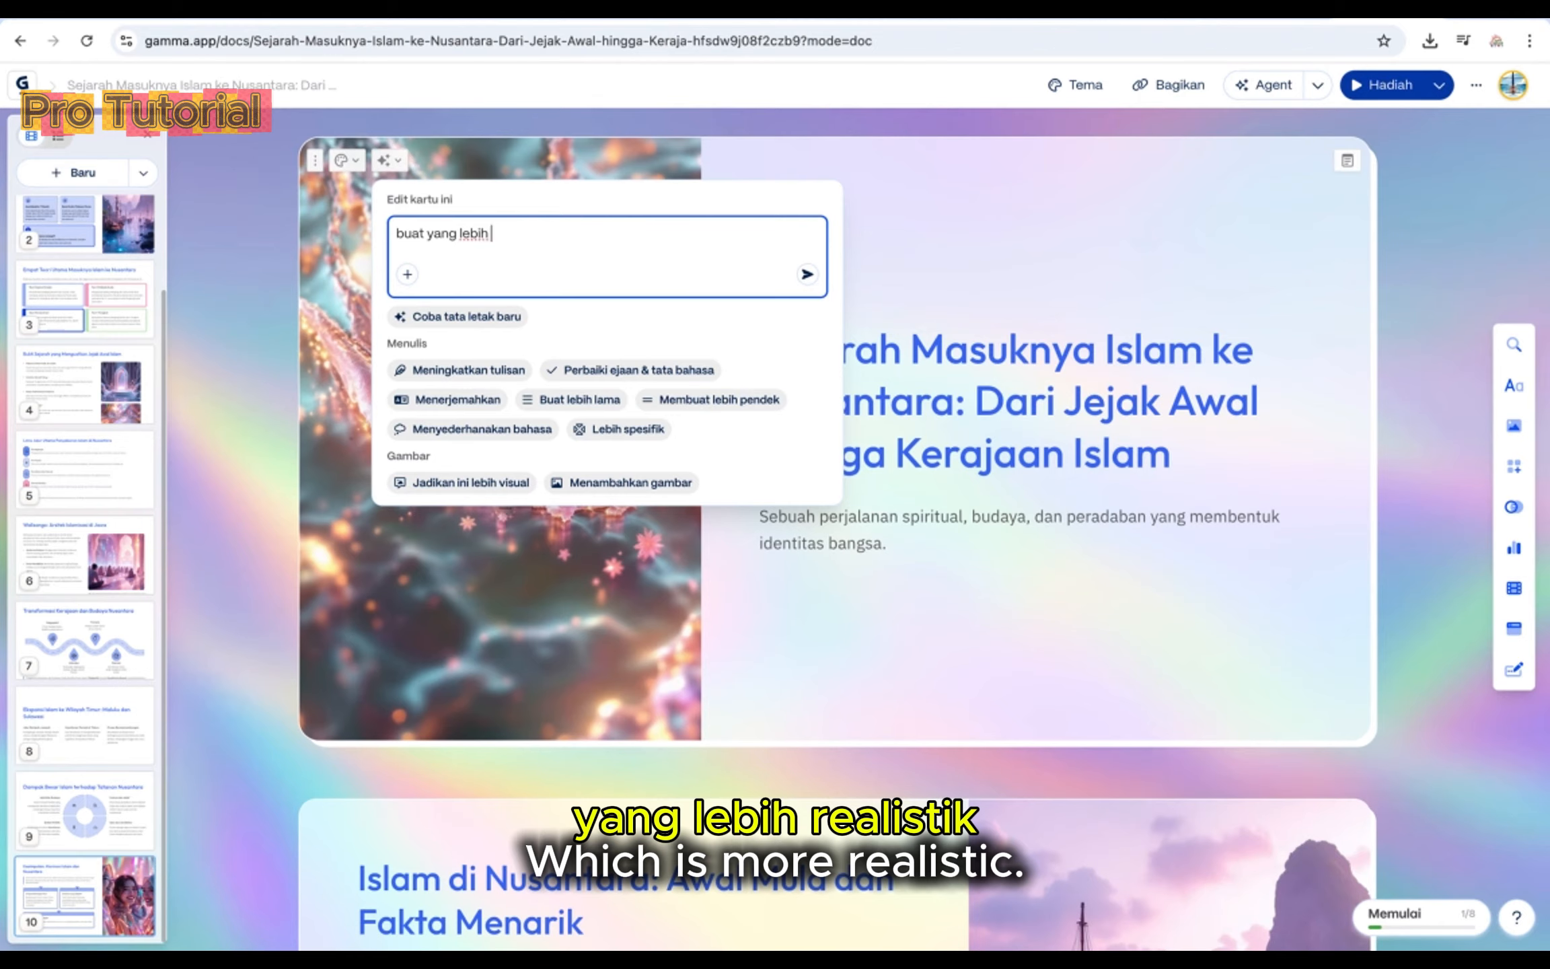
type(" realistik")
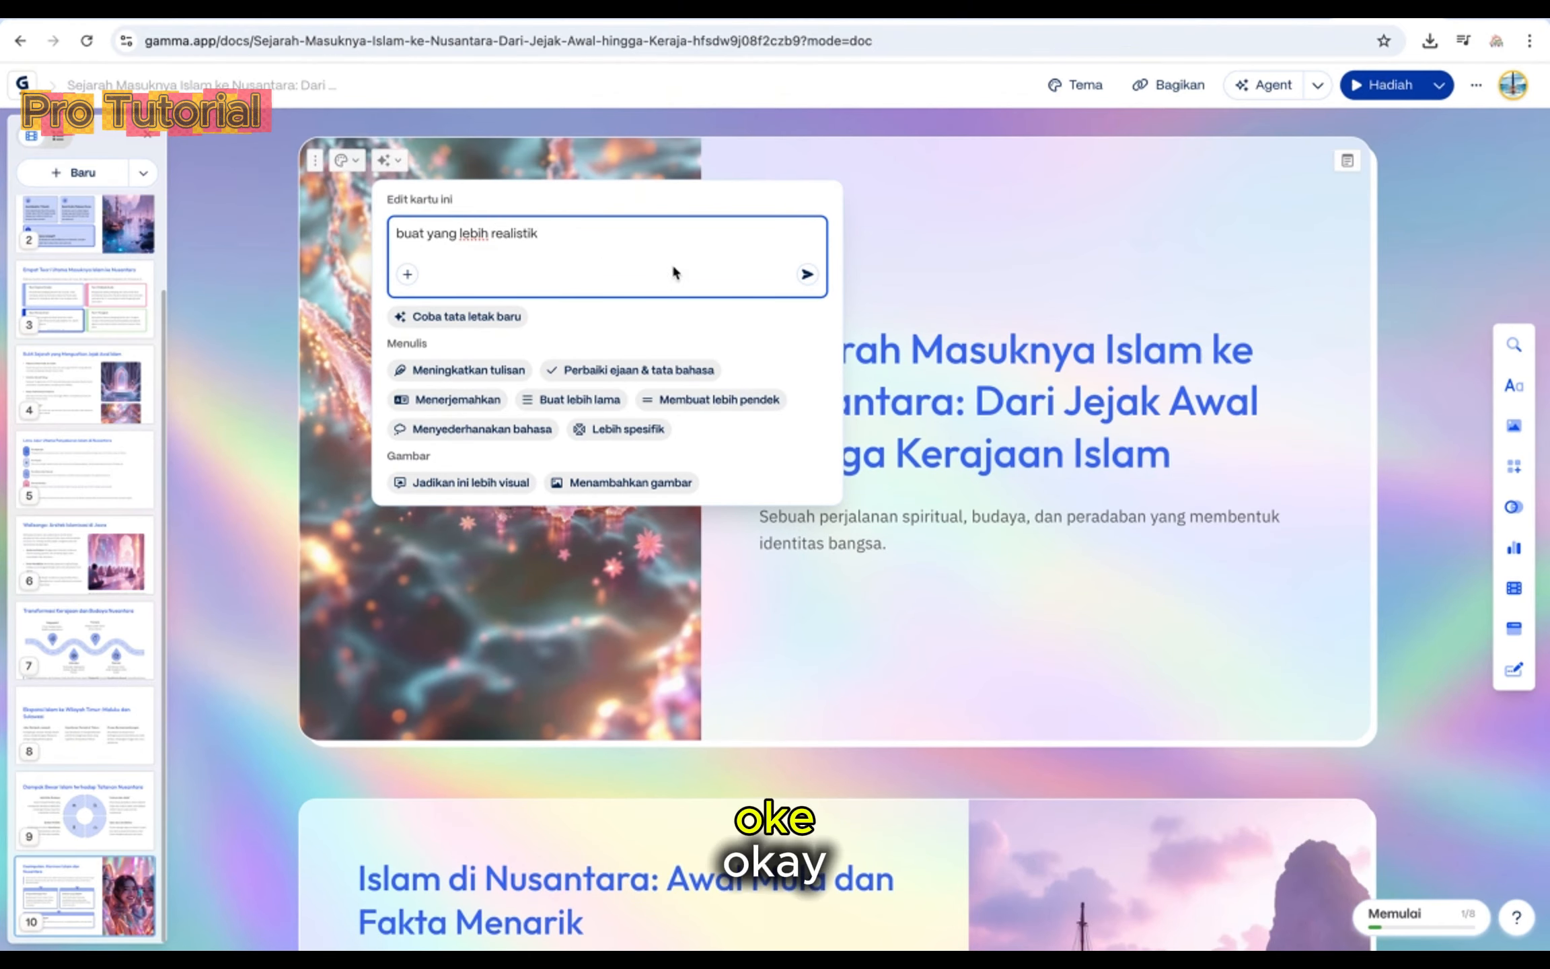
left_click(806, 274)
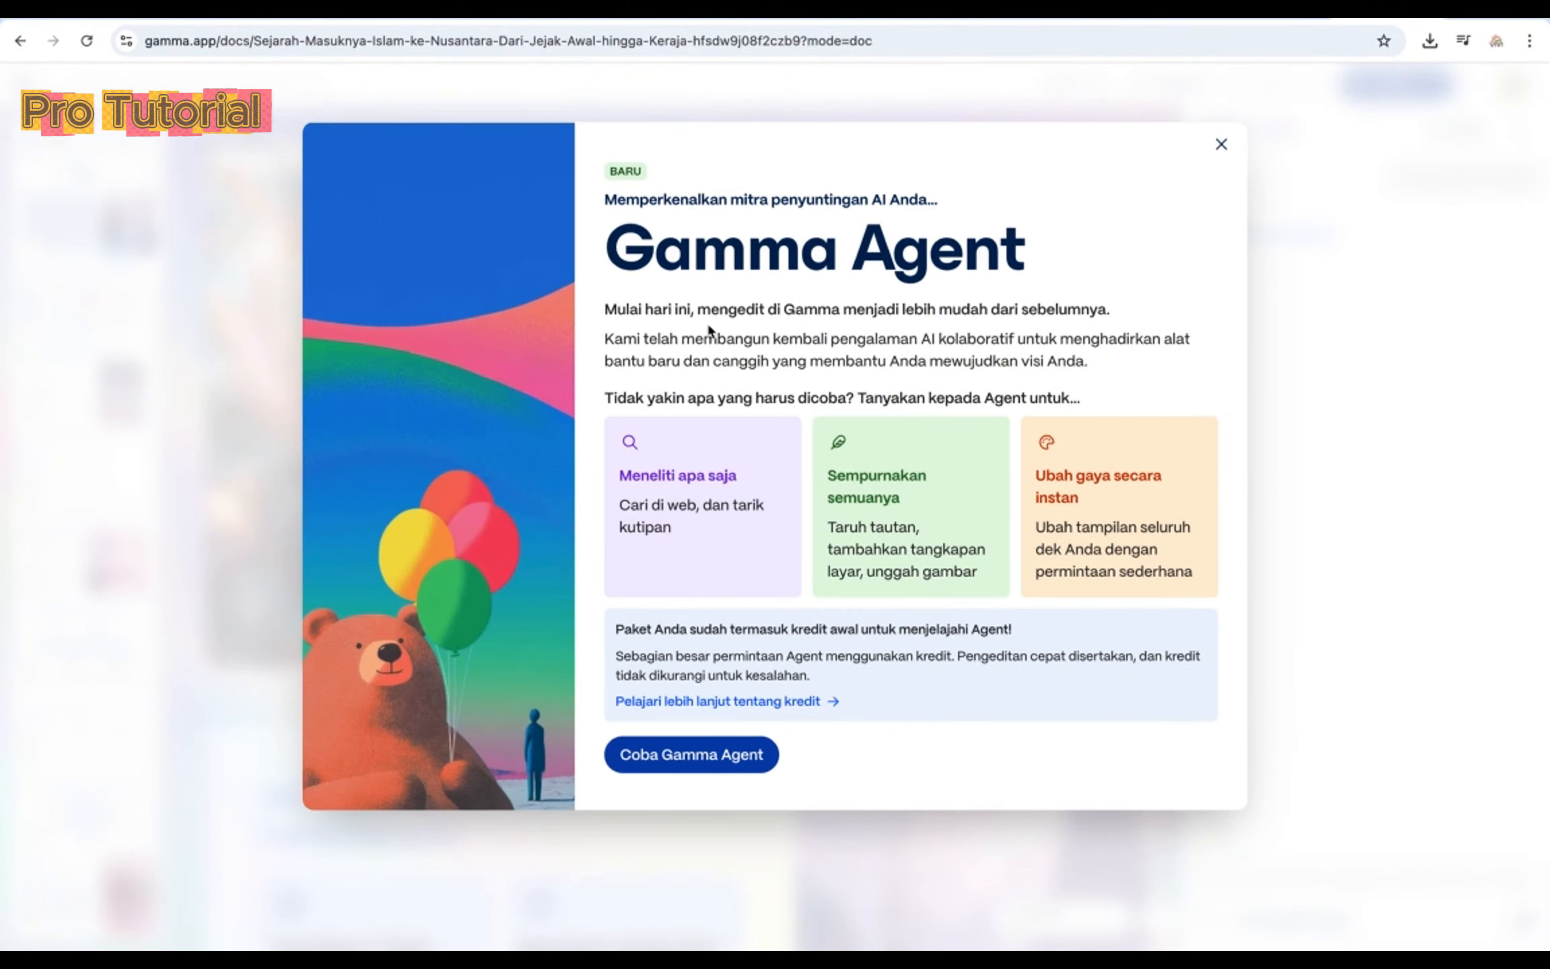
Dismiss the Gamma Agent introduction and close the Agent, keeping the Dimodifikasi variation of the title card
left_click(1220, 146)
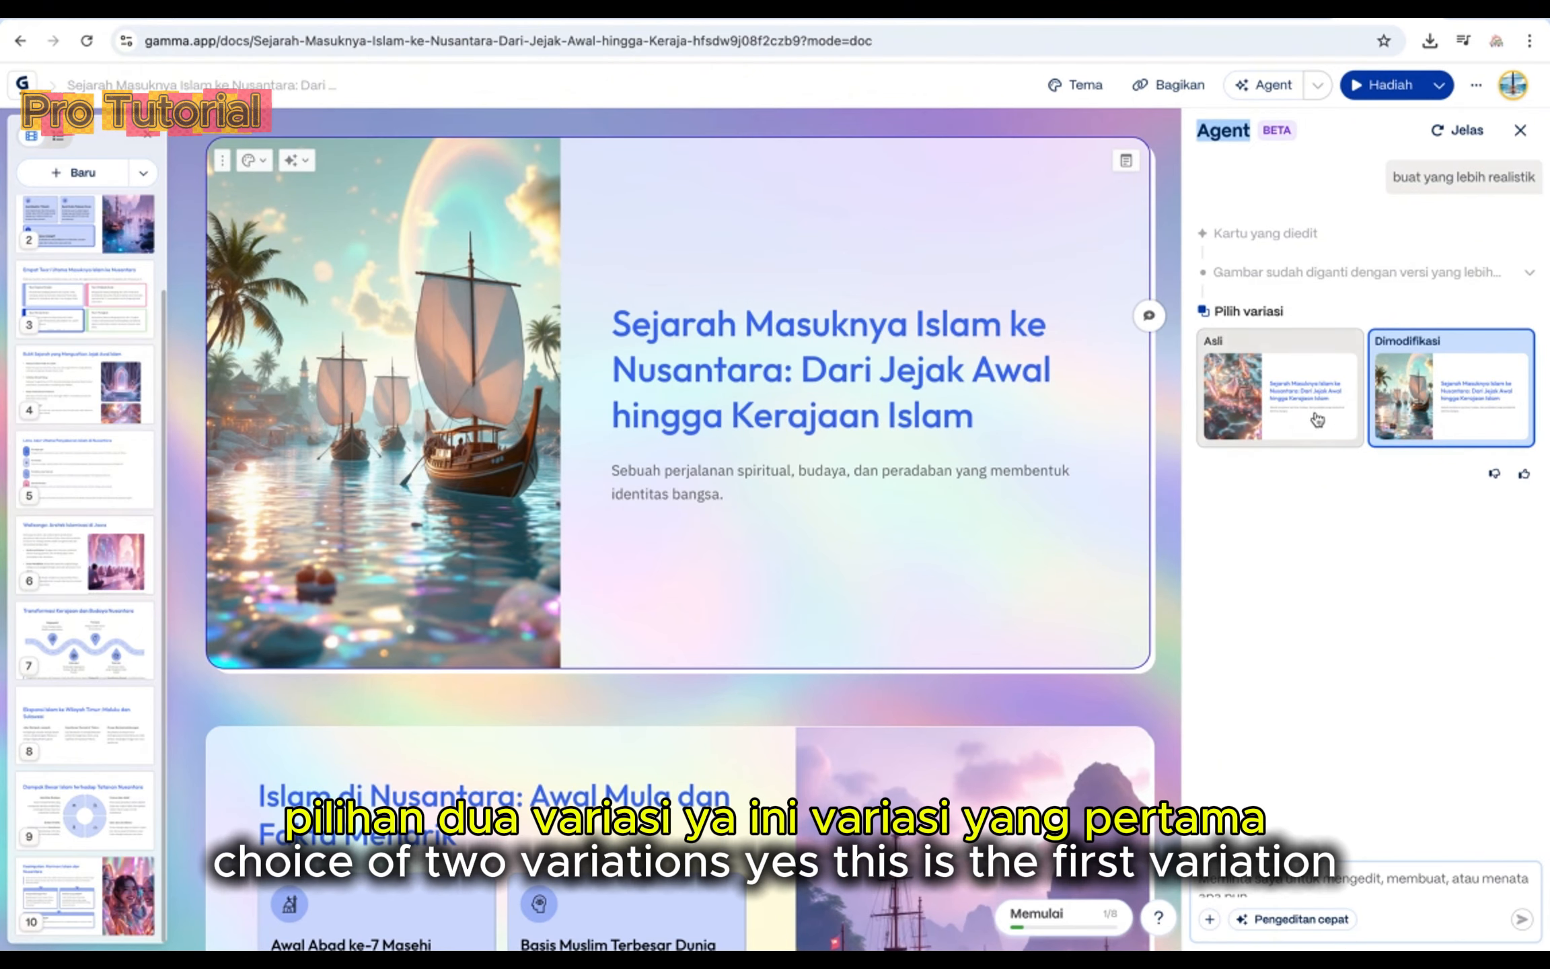
mouse_move(1429, 394)
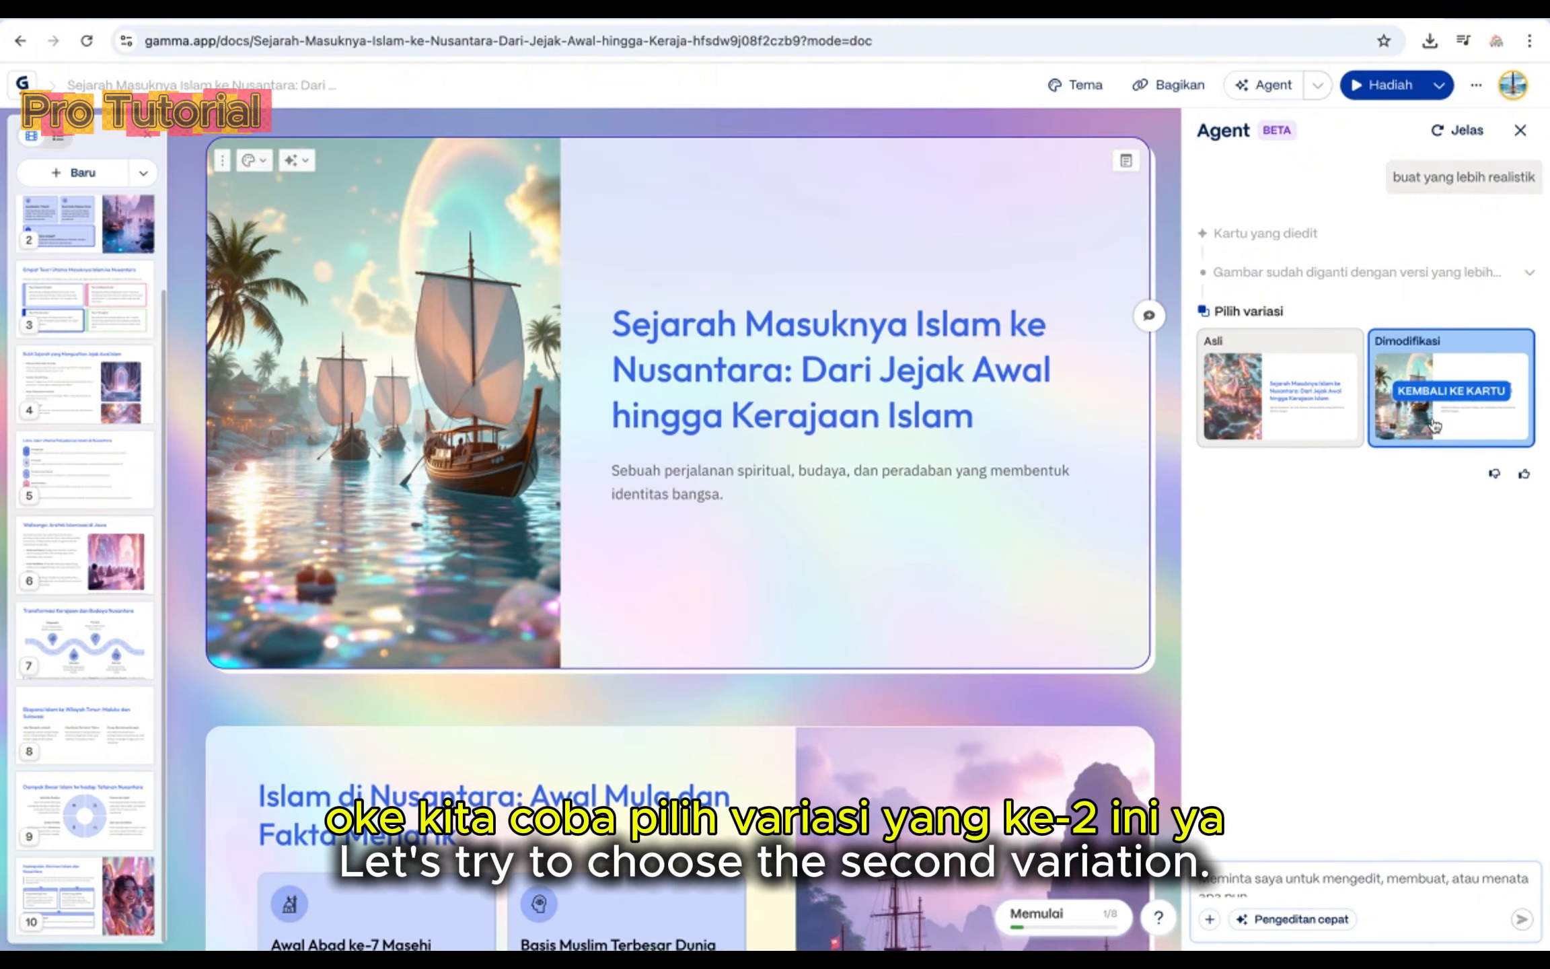
left_click(1520, 131)
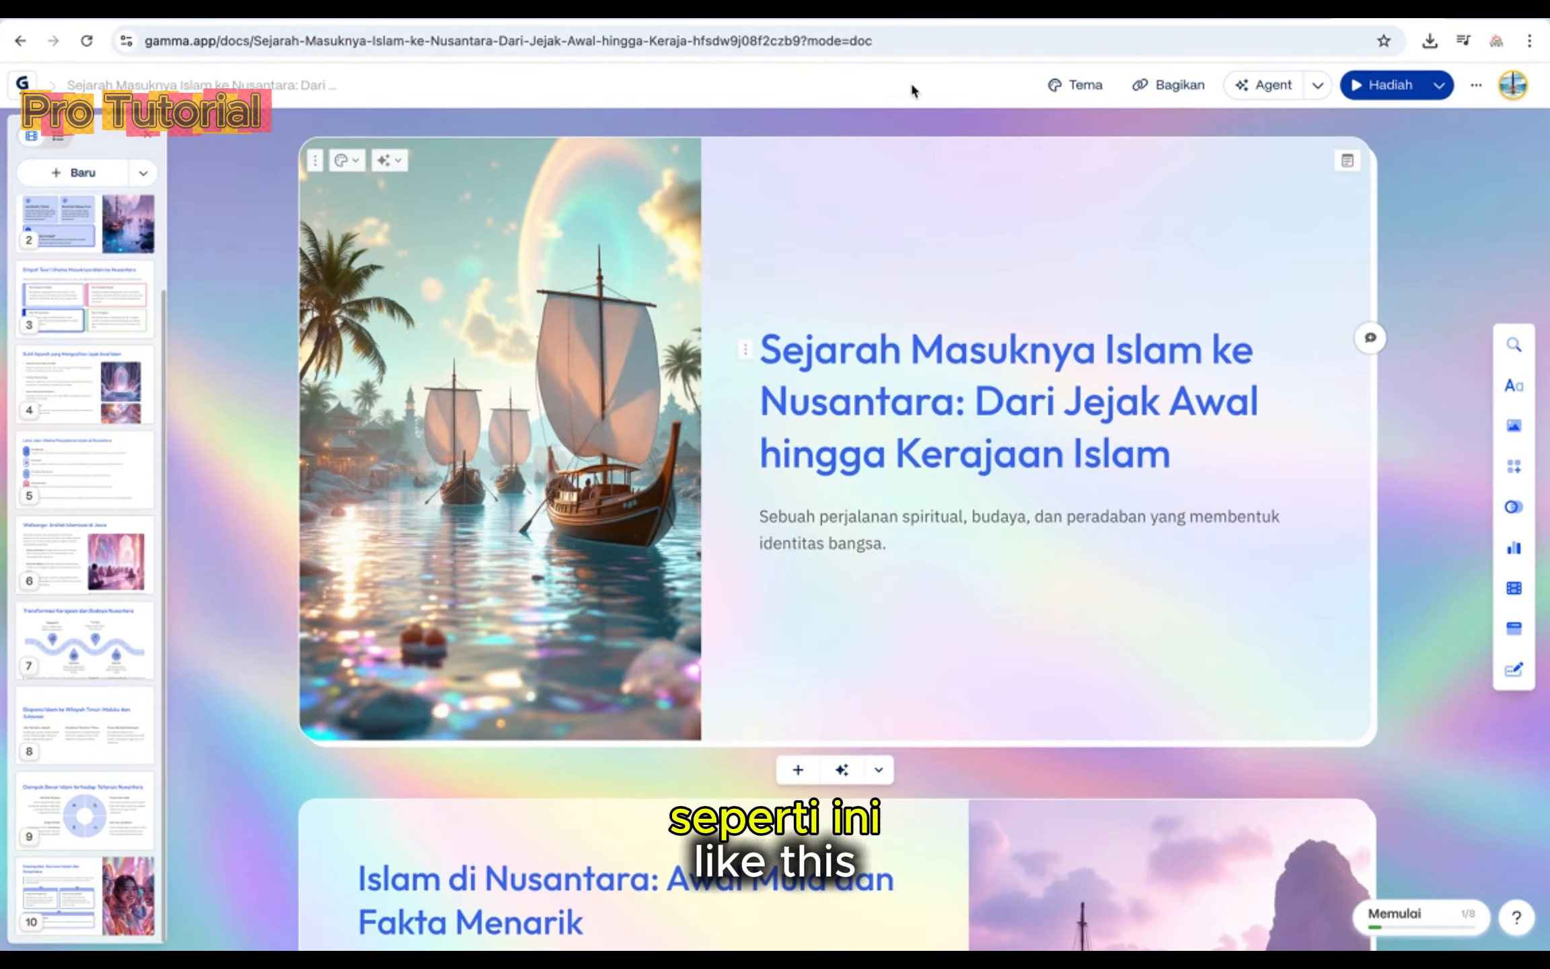
Check the heading of the title card and the text and picture of the second card, "Islam di Nusantara: Awal Mula dan Fakta Menarik"
mouse_move(913, 21)
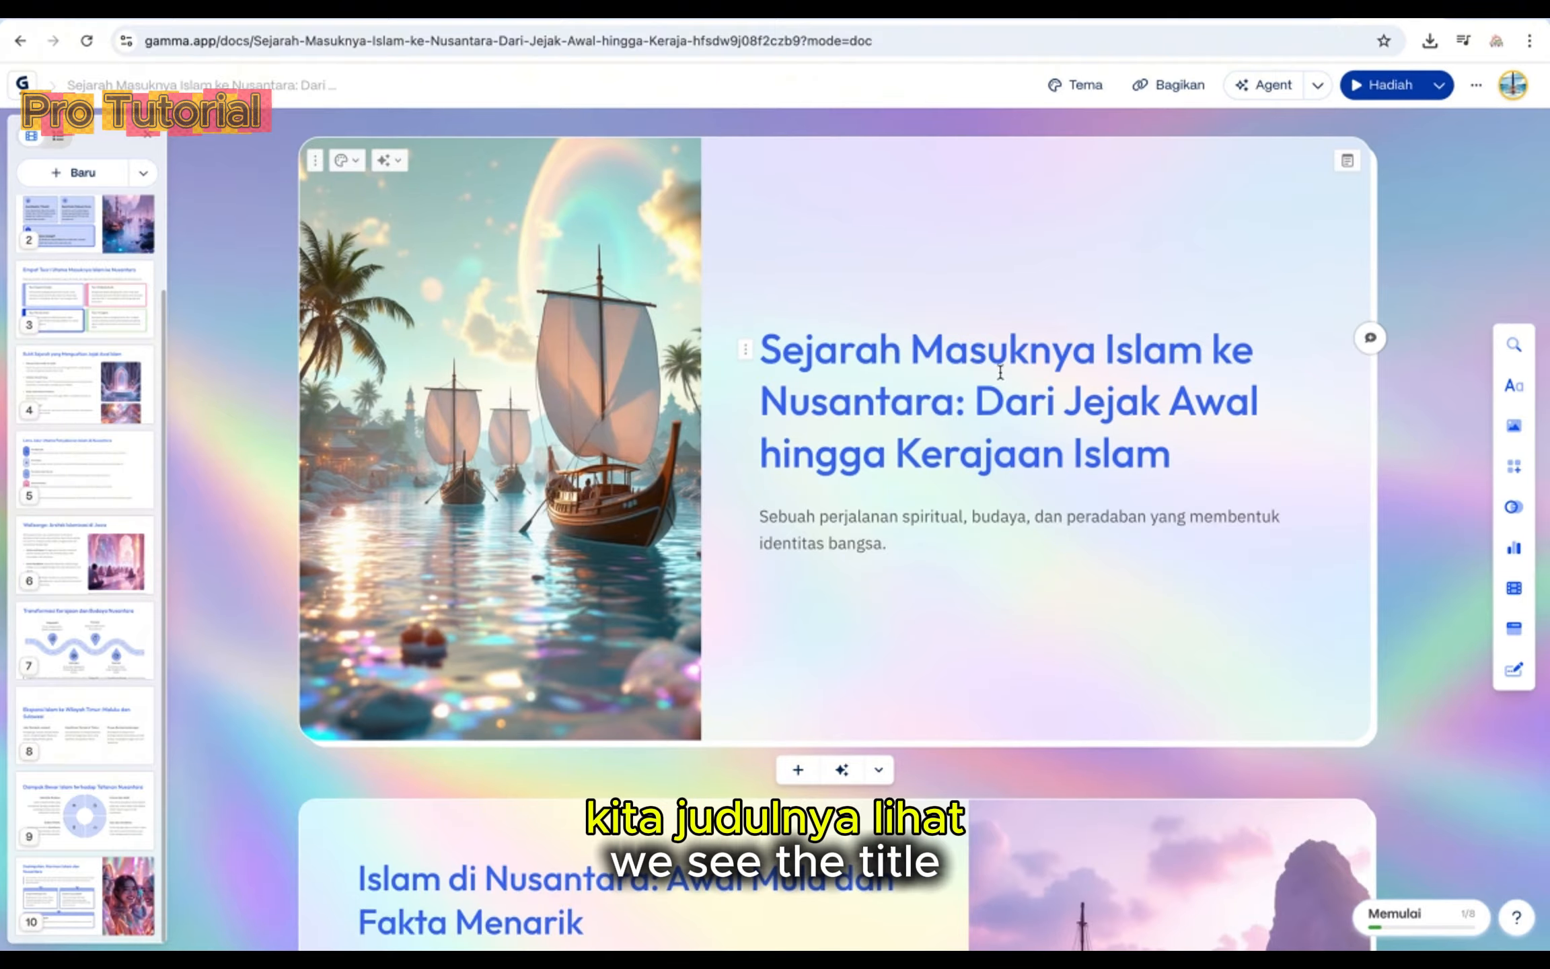
left_click(880, 412)
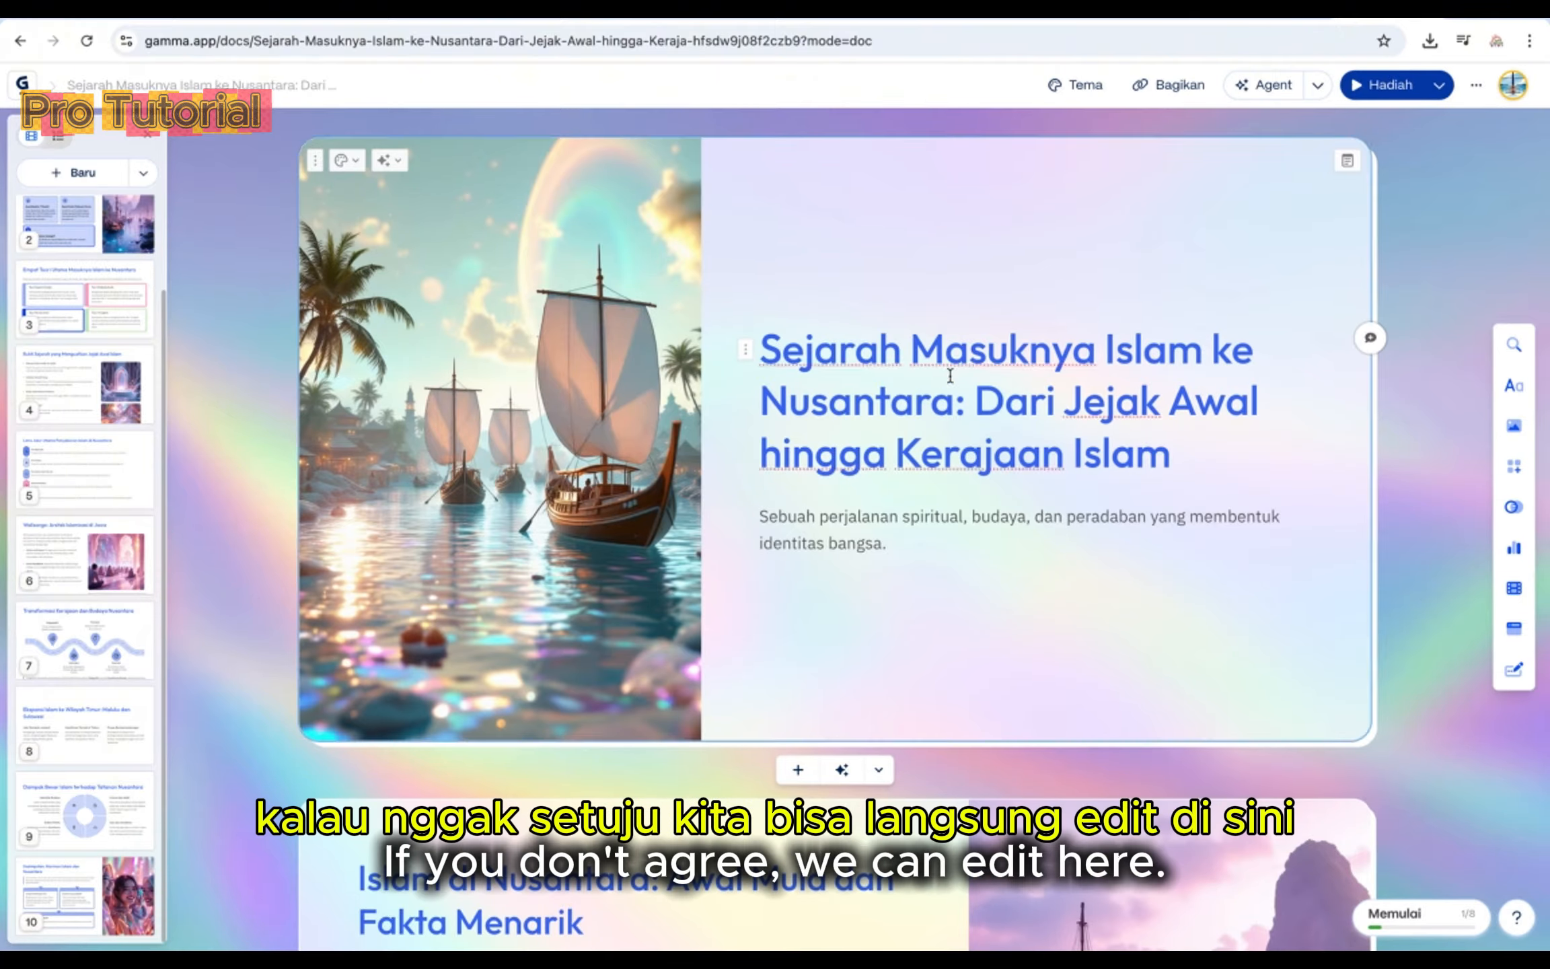
left_click(931, 353)
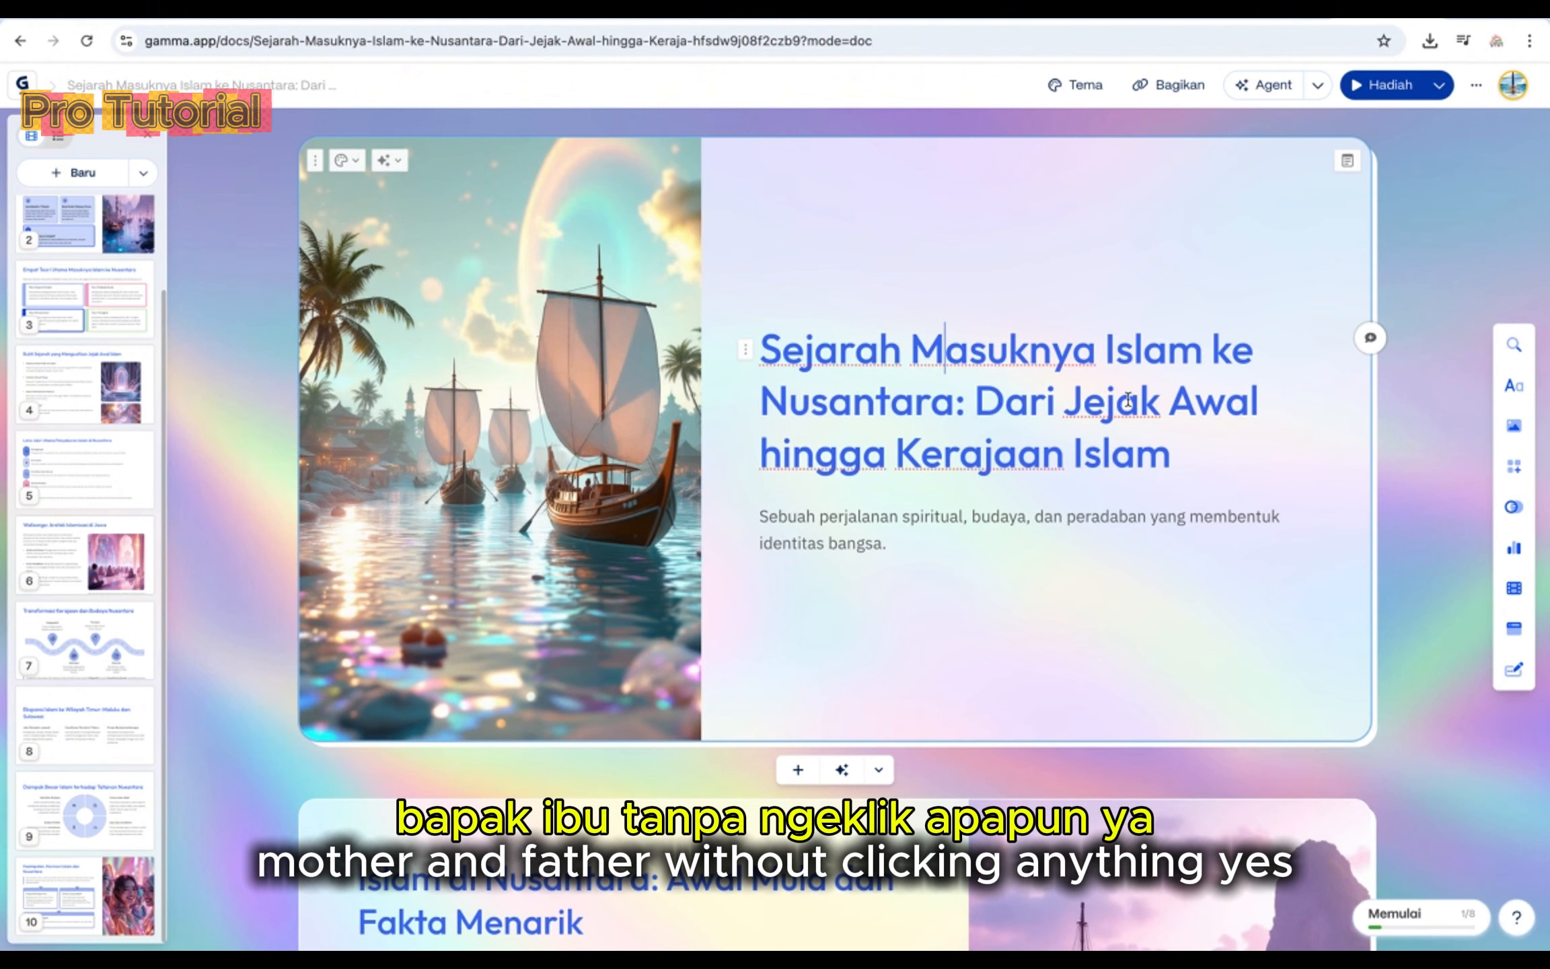
scroll(1127, 400, "down", 5)
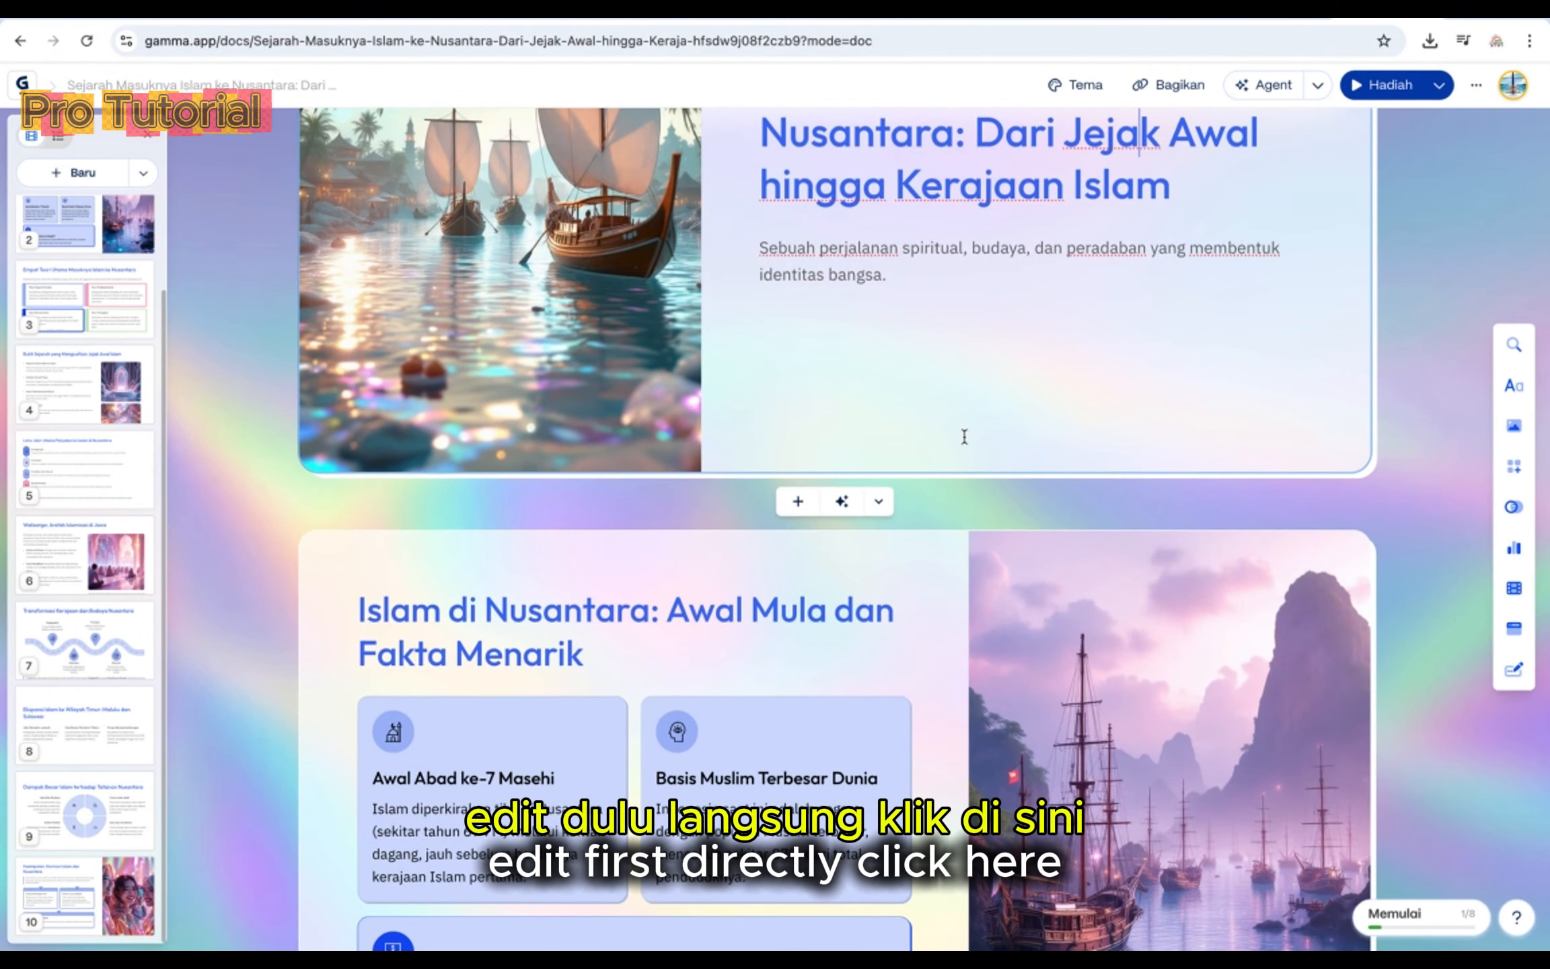
scroll(964, 436, "down", 3)
left_click(620, 462)
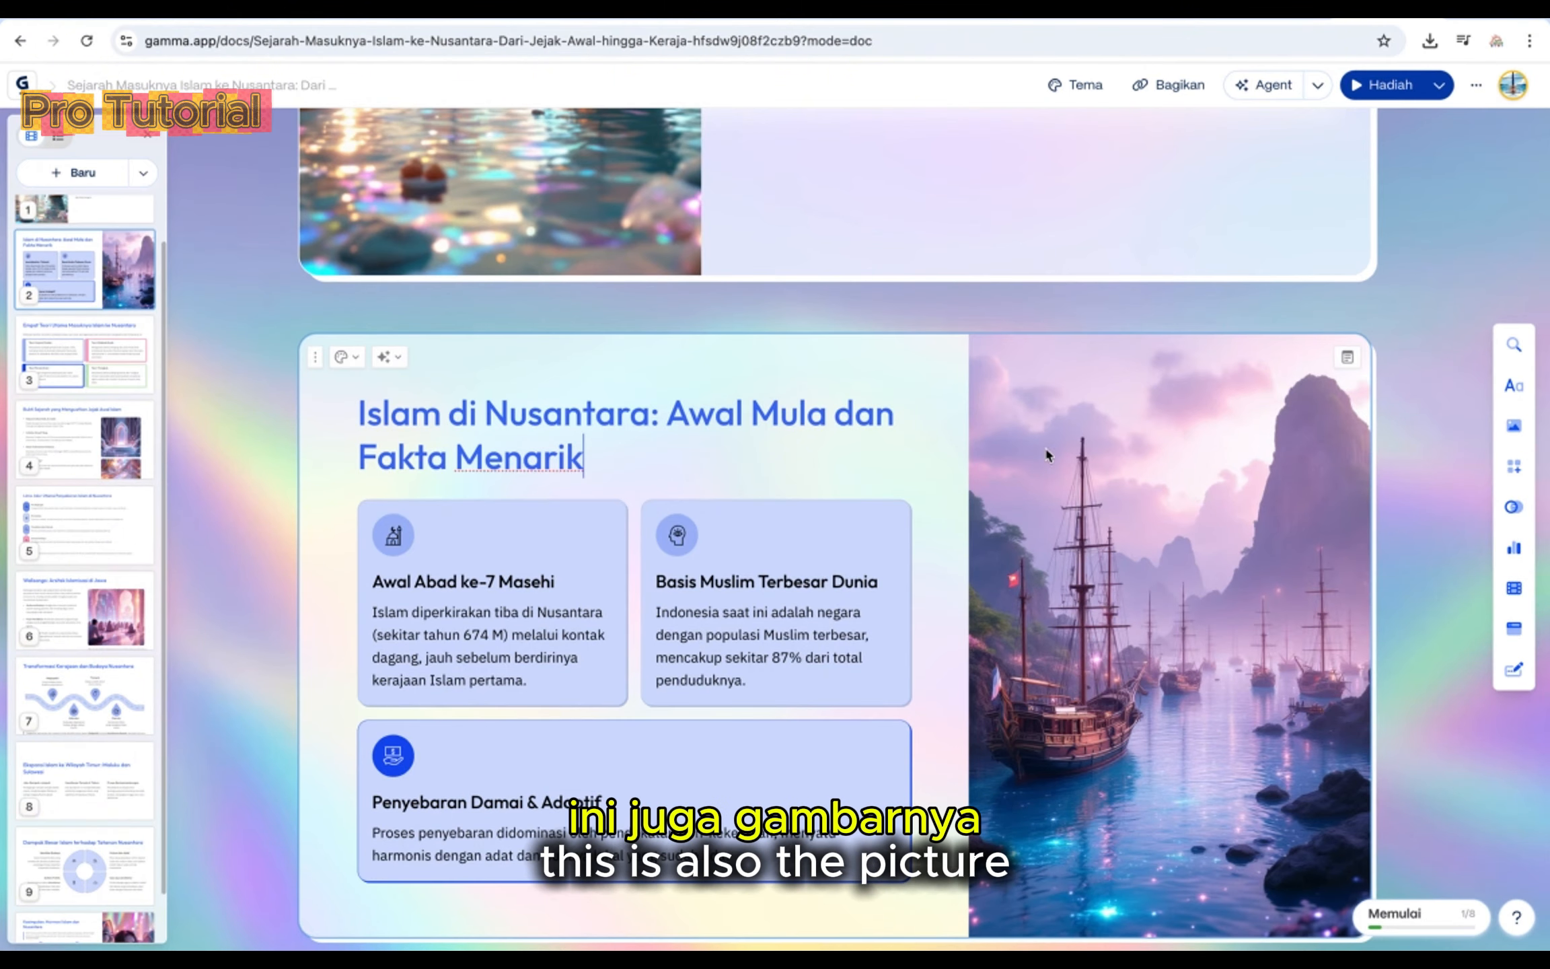
scroll(1150, 639, "down", 2)
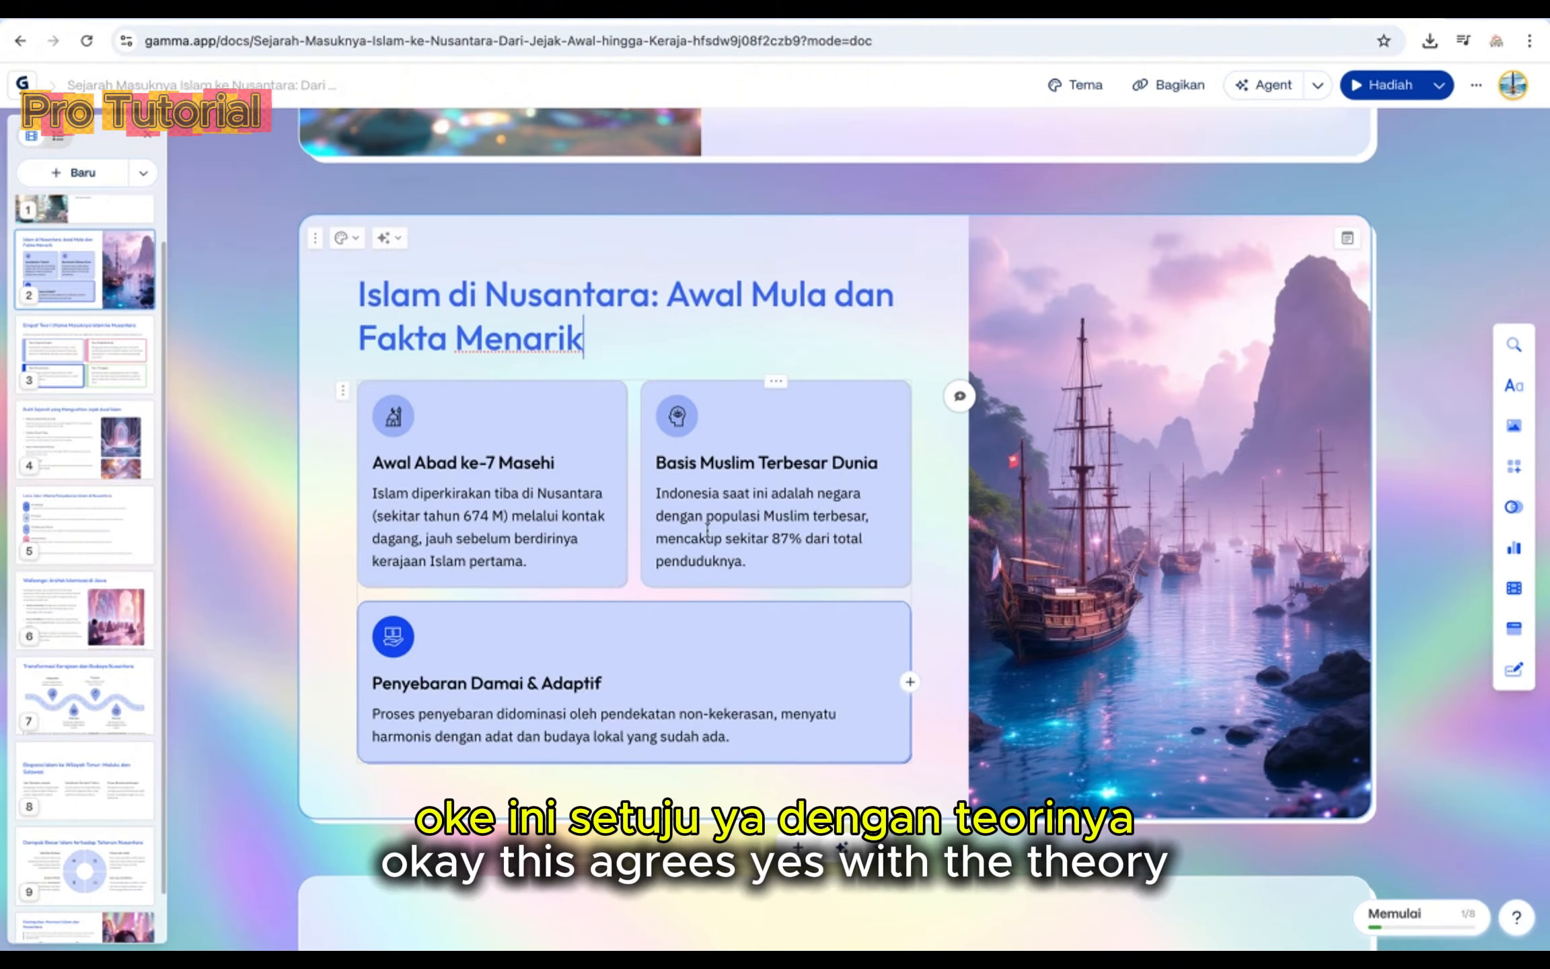
Look through the cards on the four theories, the historical evidence, the five routes of spread and the Walisongo
scroll(676, 512, "down", 9)
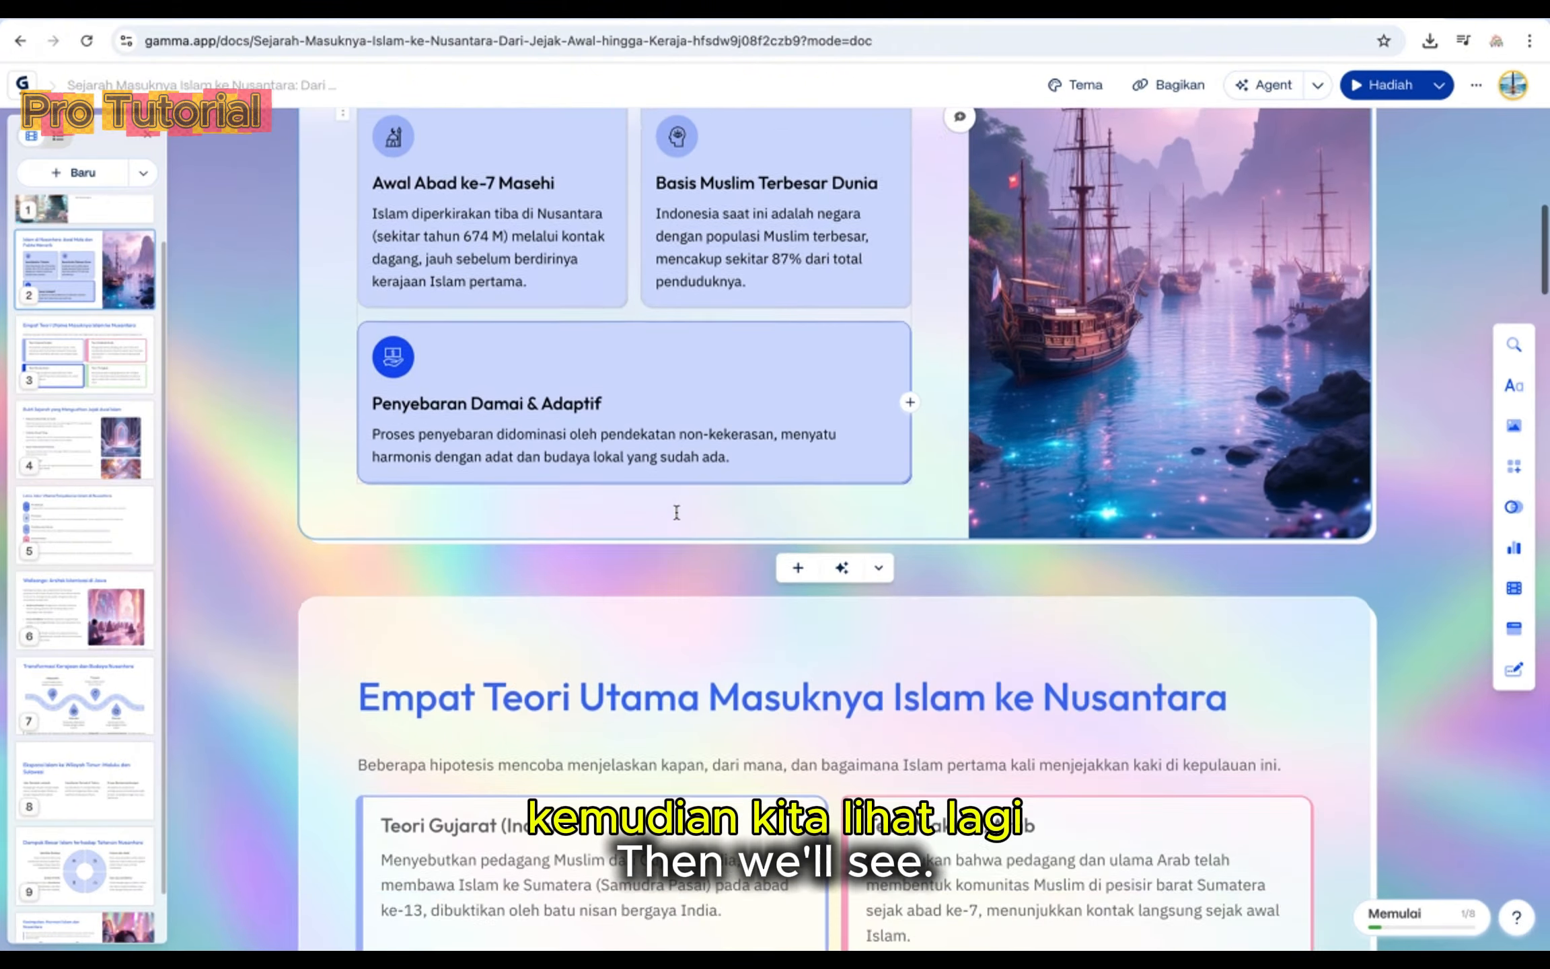
scroll(676, 513, "down", 2)
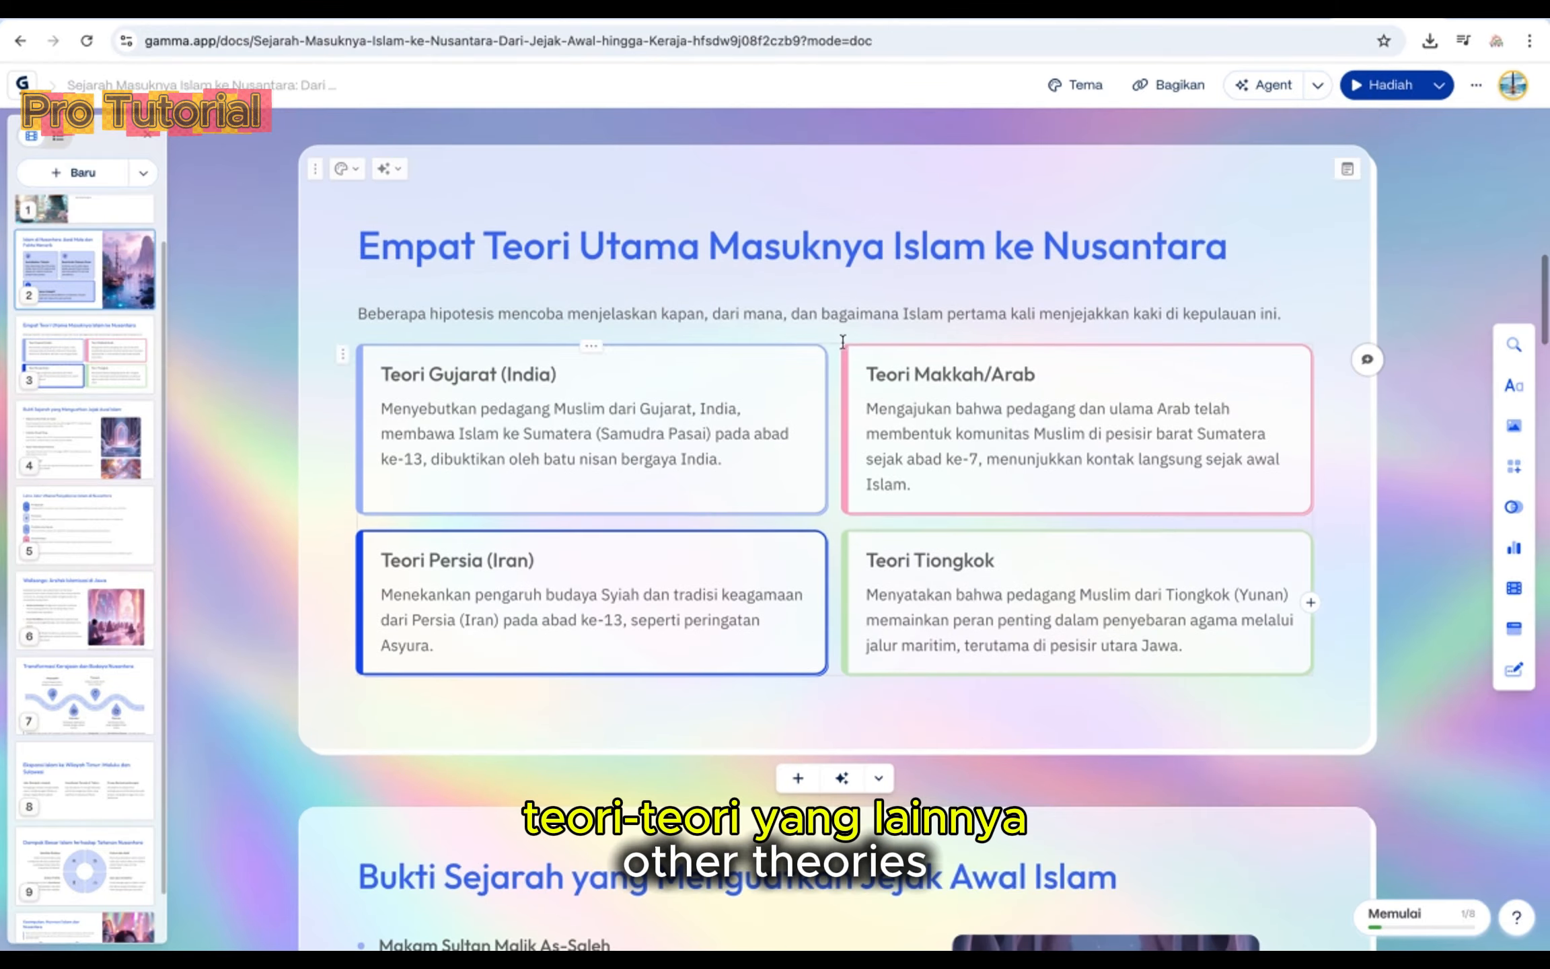
scroll(675, 548, "down", 8)
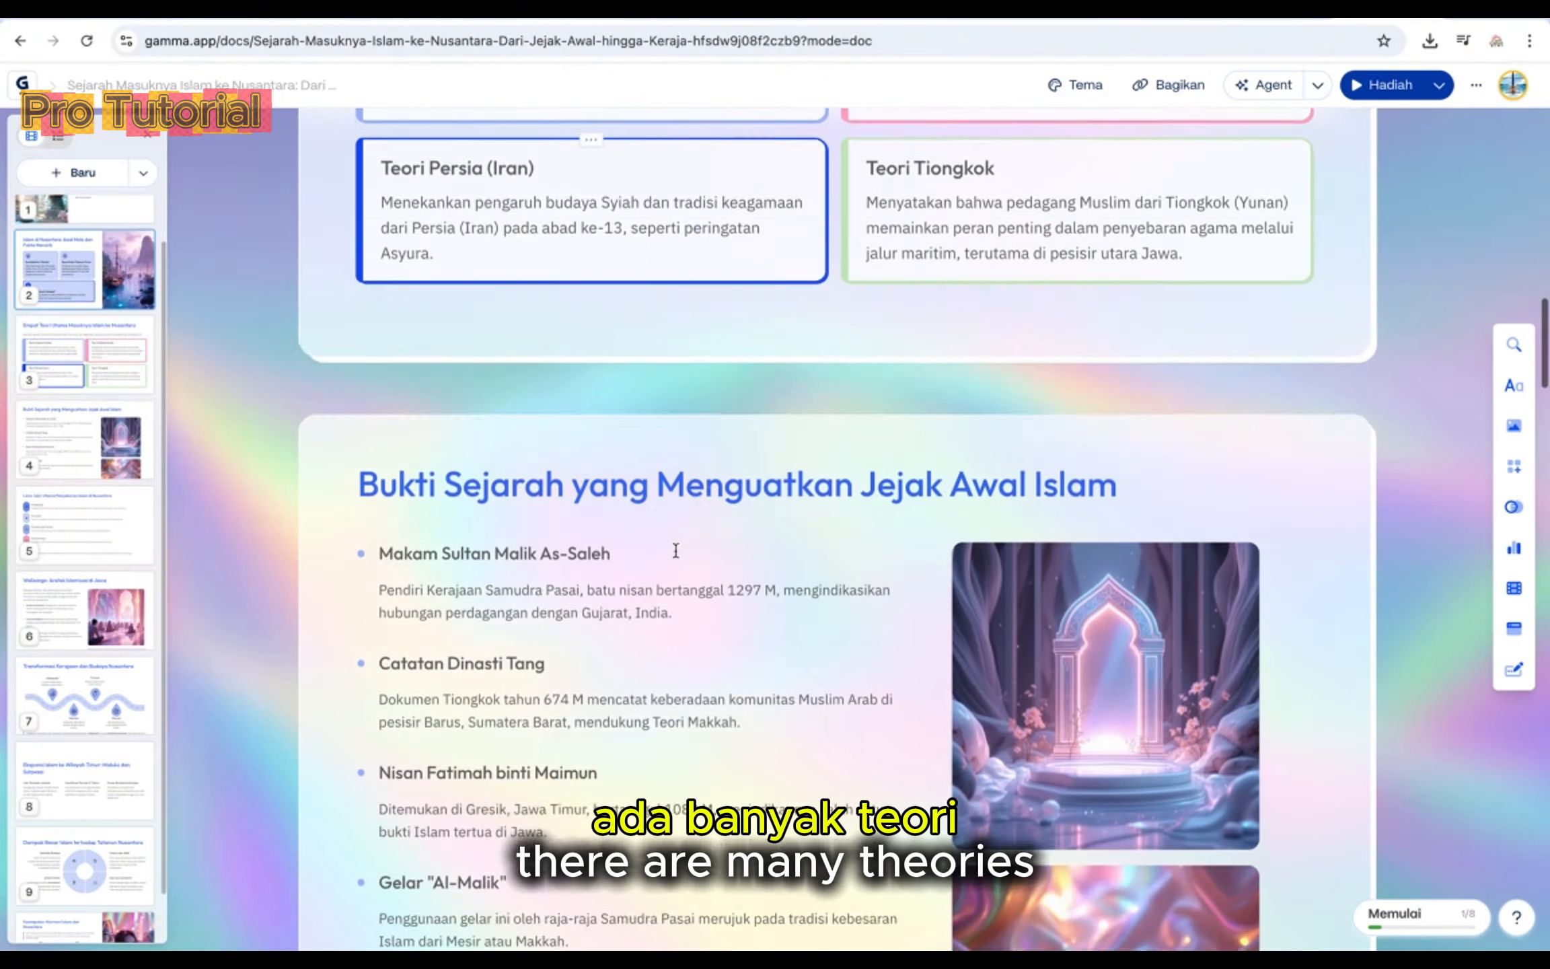
scroll(675, 551, "down", 1)
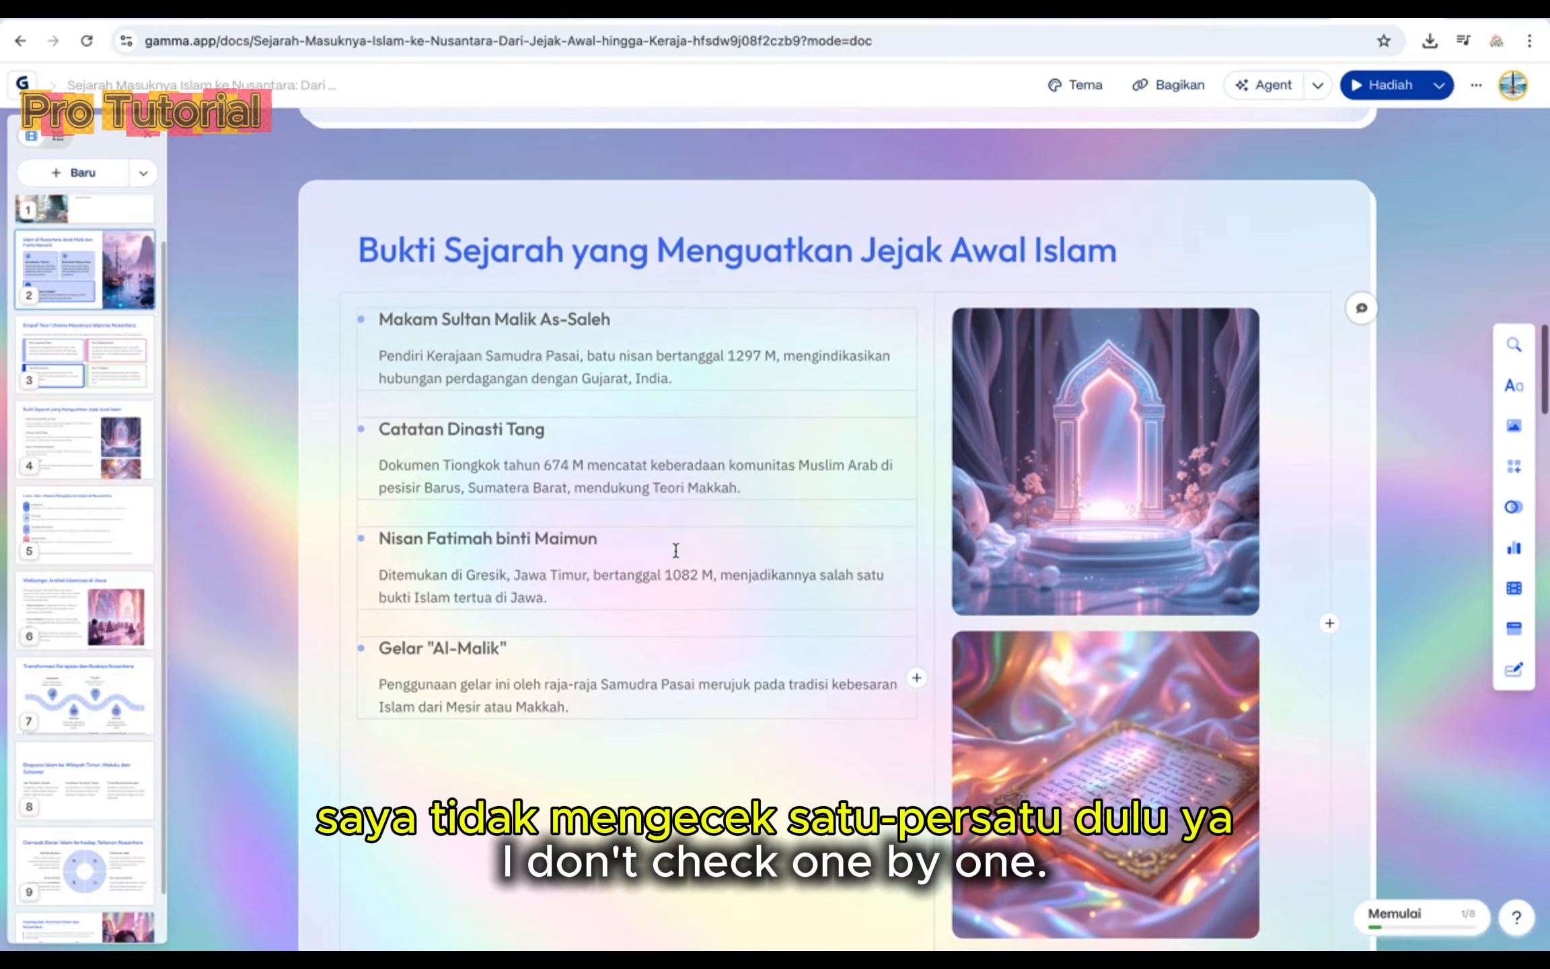
scroll(675, 550, "down", 1)
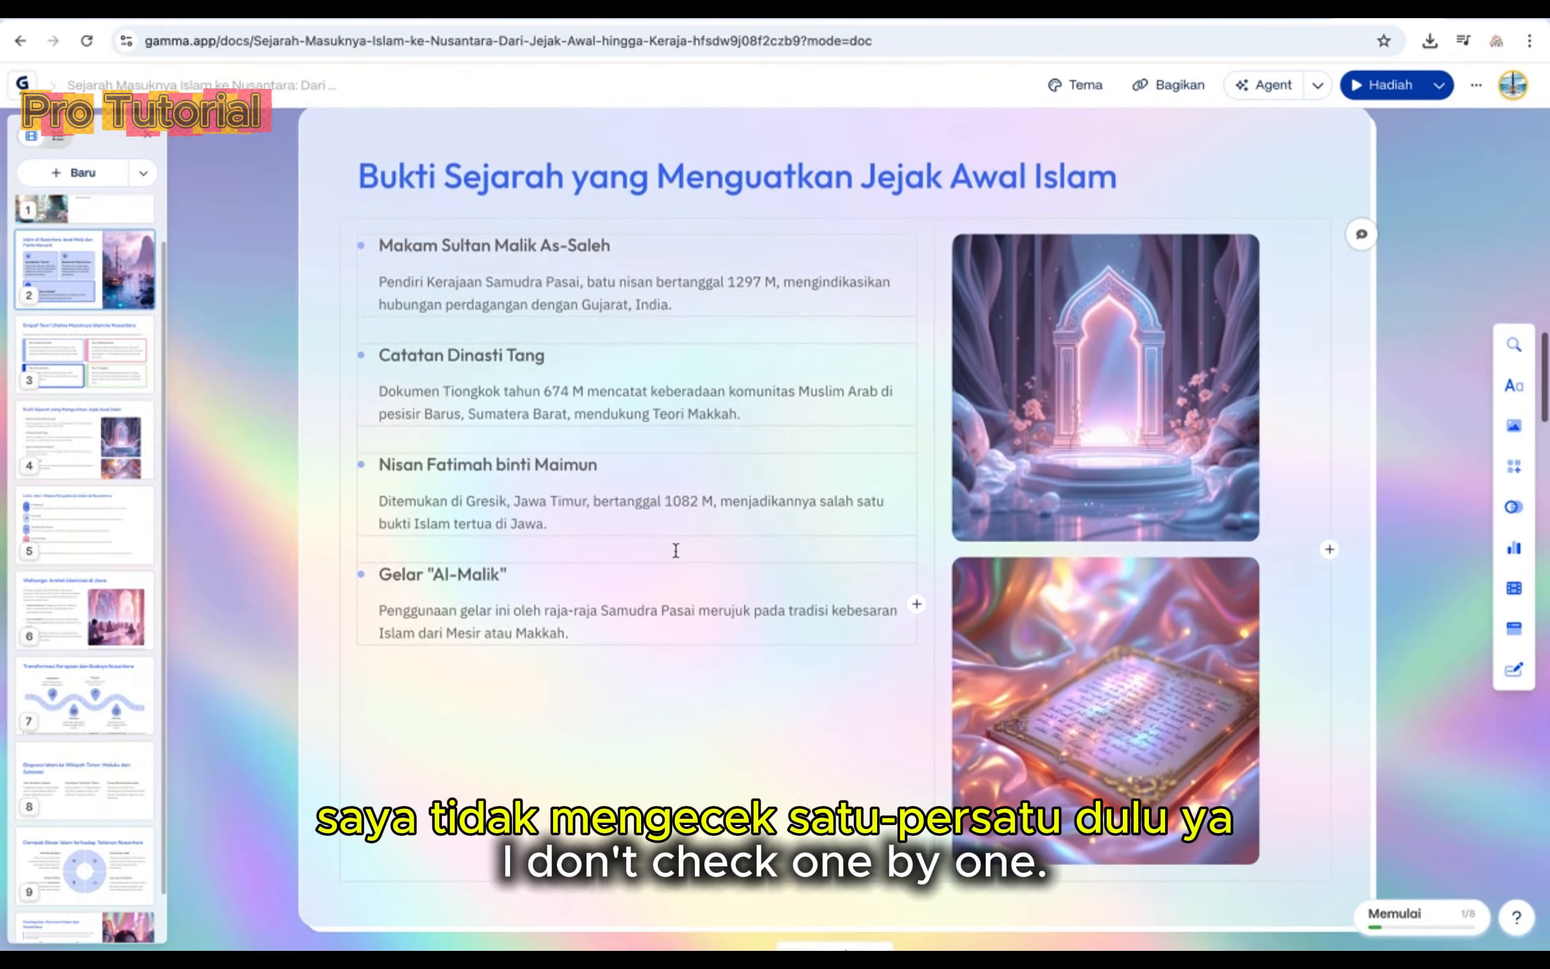
scroll(676, 550, "up", 1)
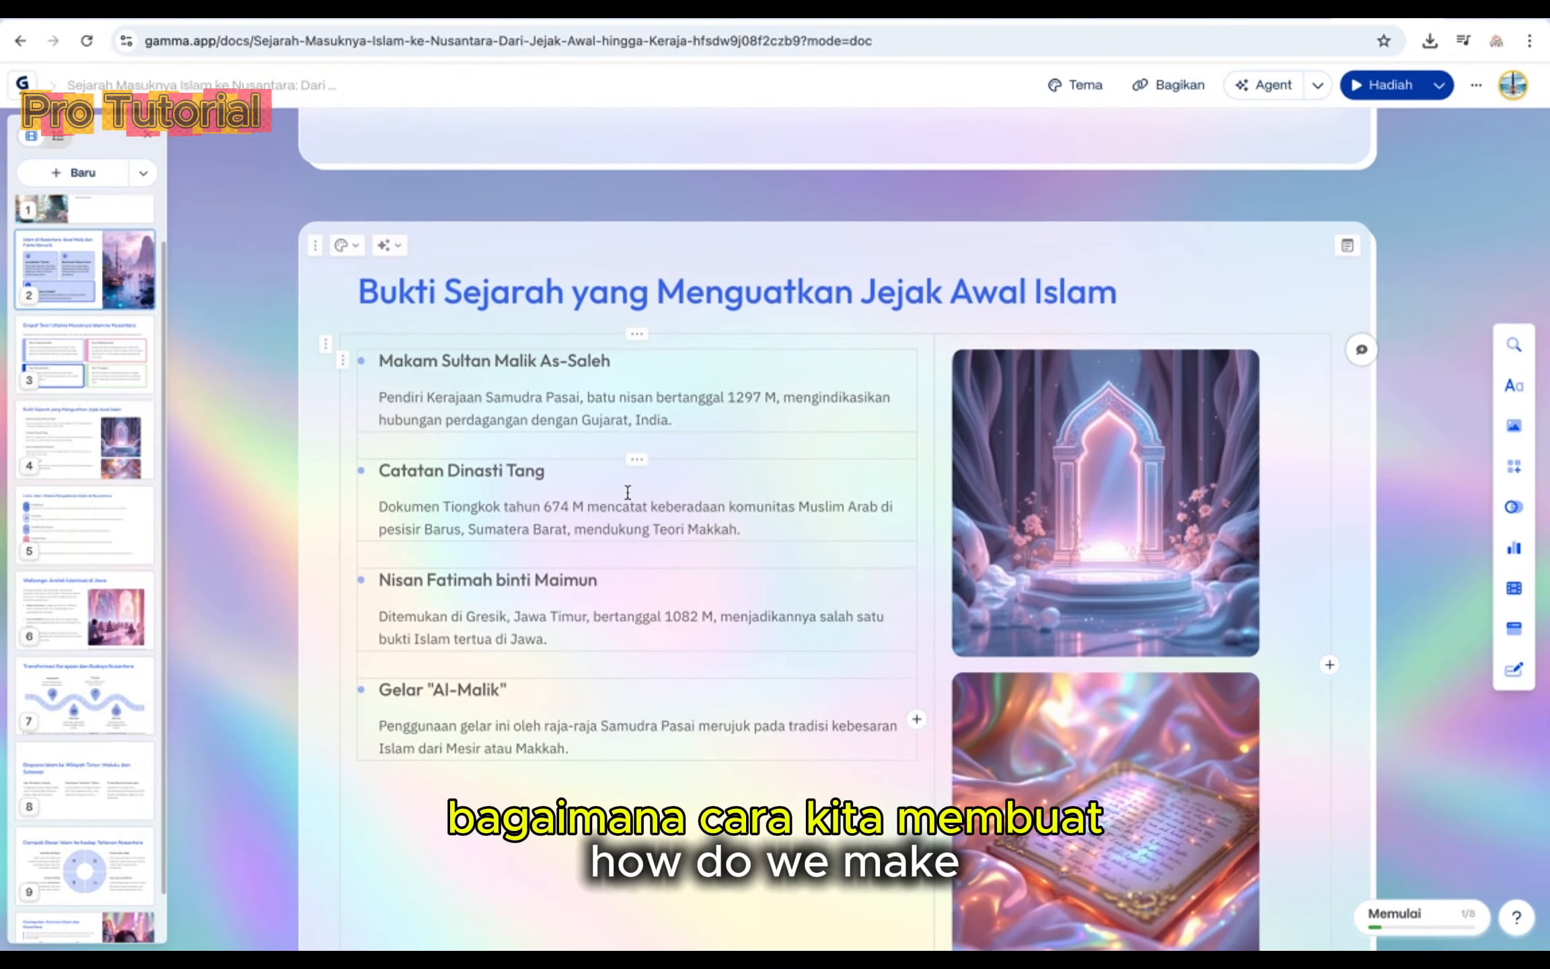
scroll(676, 494, "down", 1)
scroll(627, 492, "down", 3)
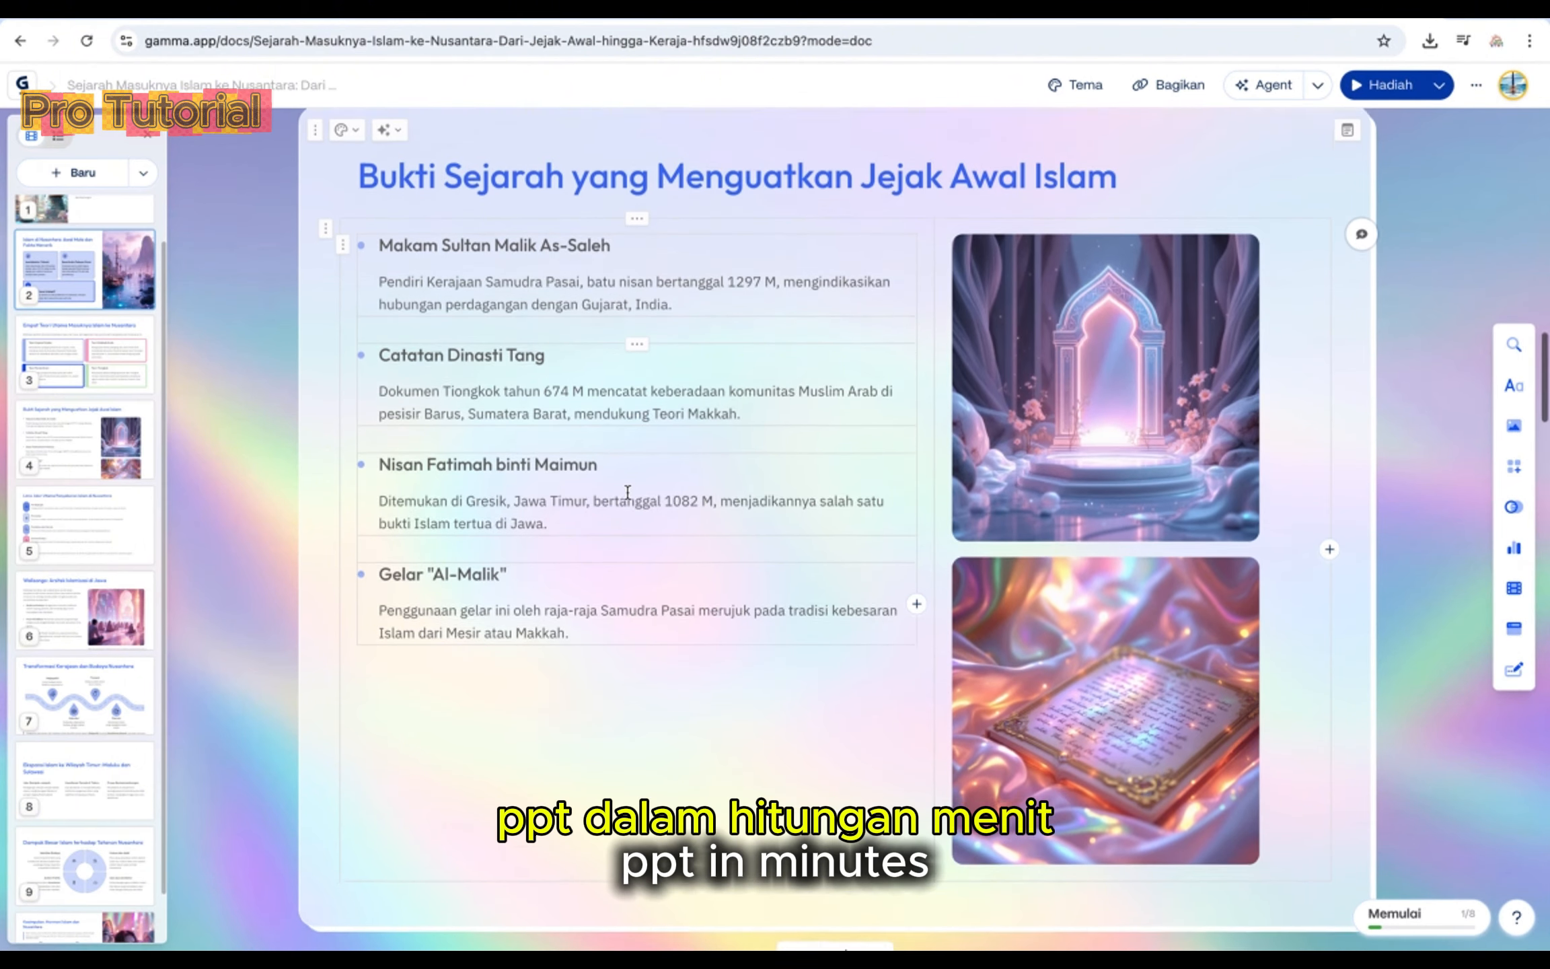
scroll(627, 492, "down", 7)
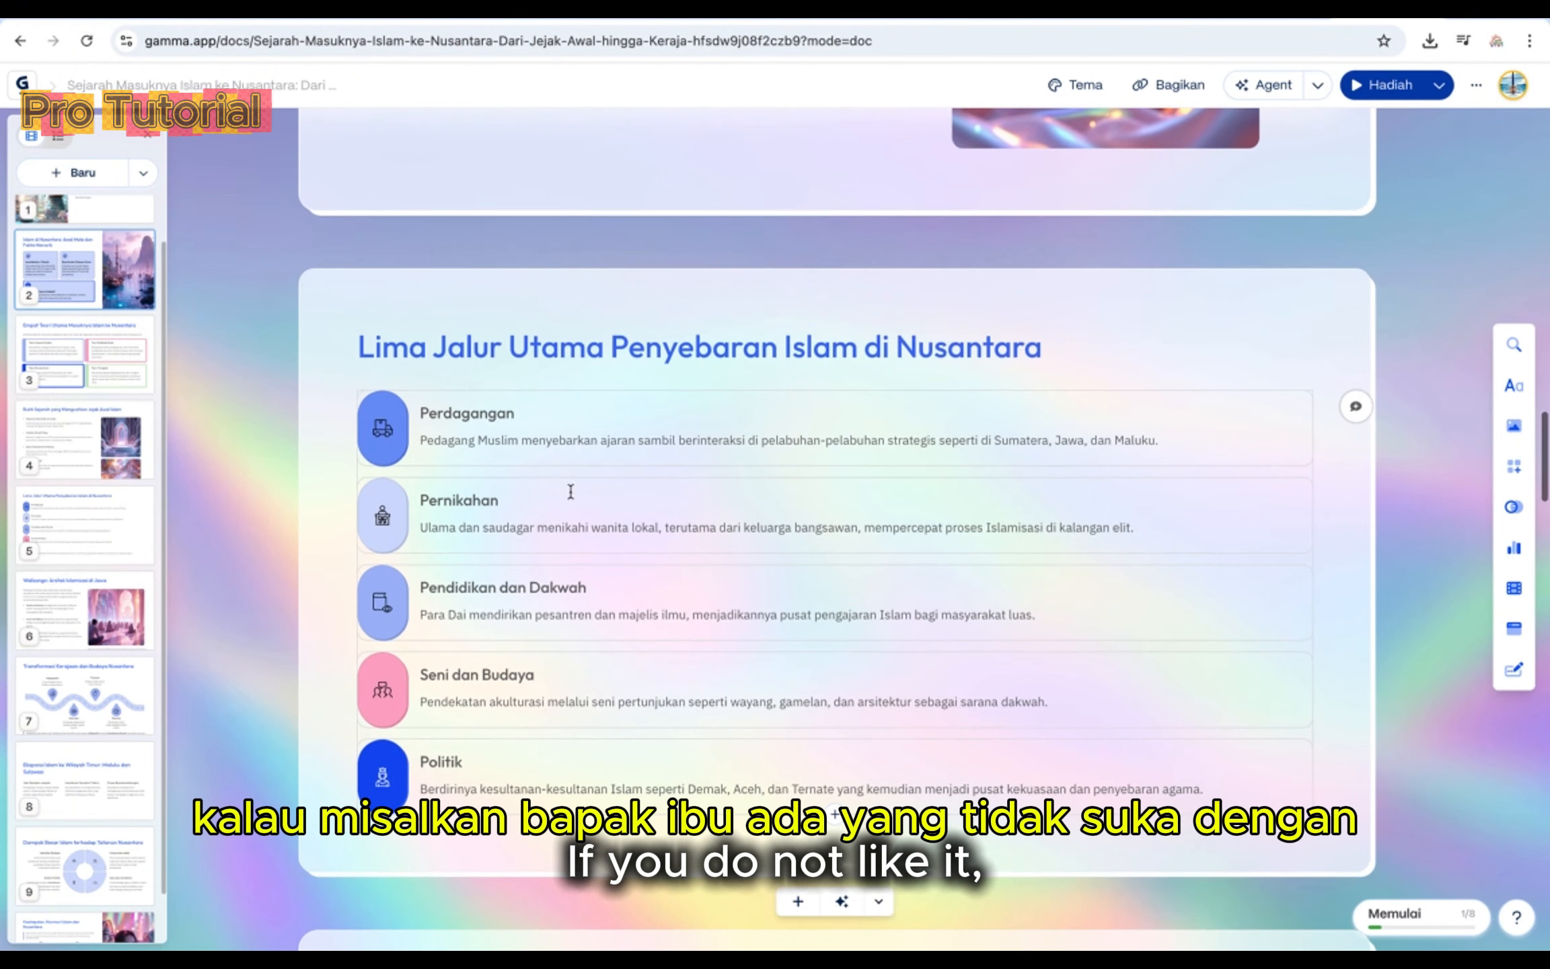
scroll(605, 605, "down", 1)
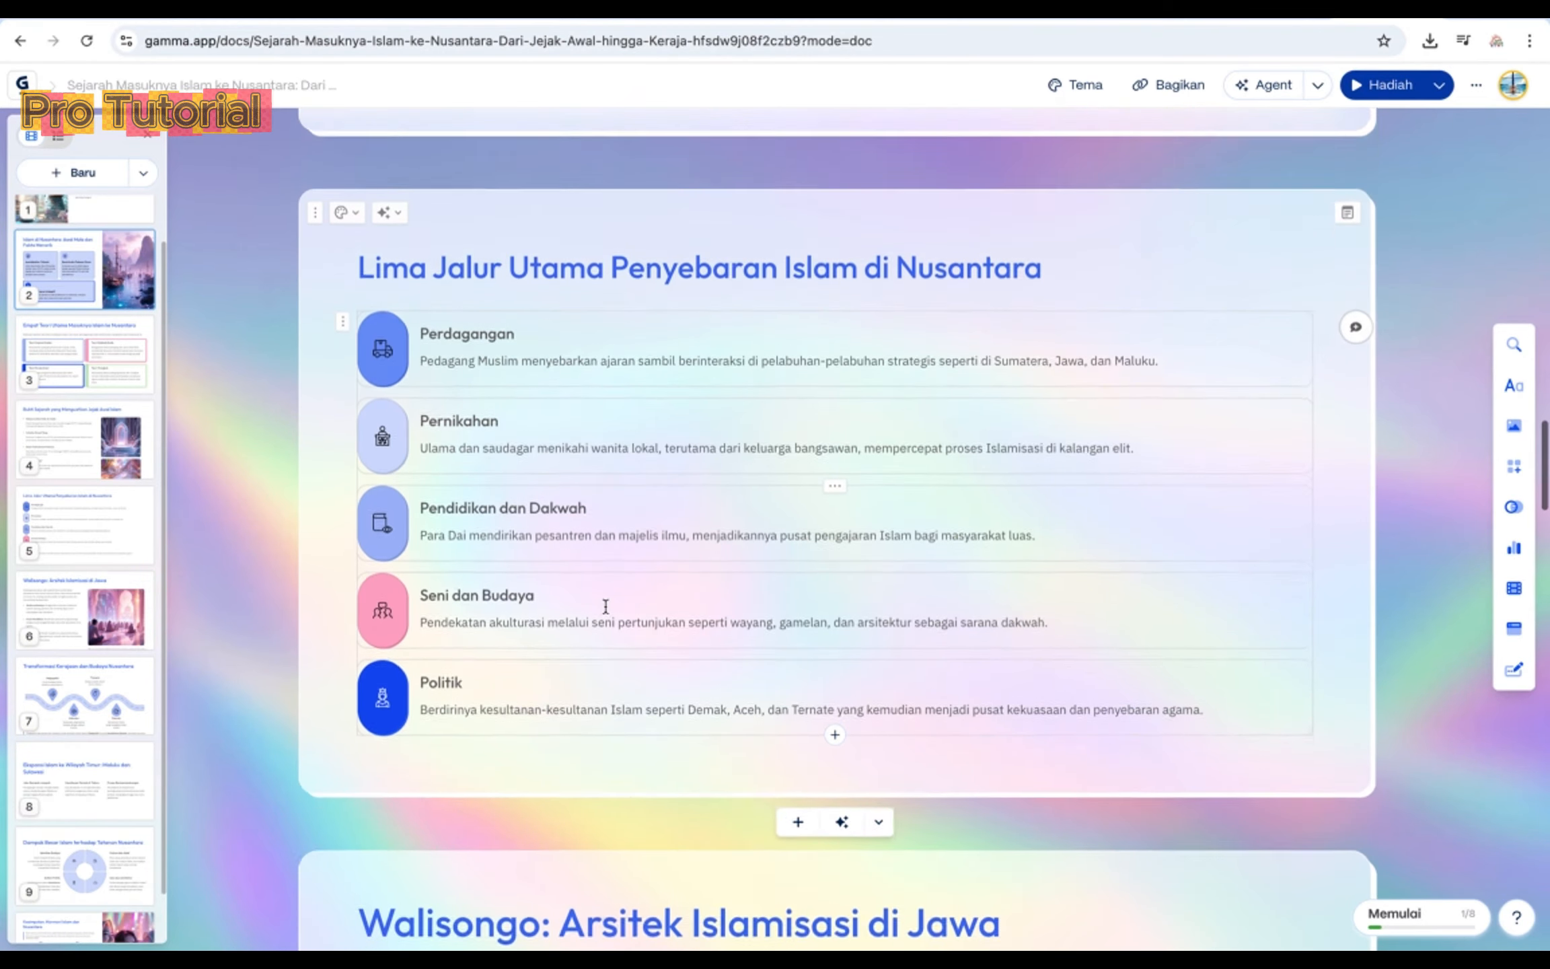
scroll(518, 591, "down", 1)
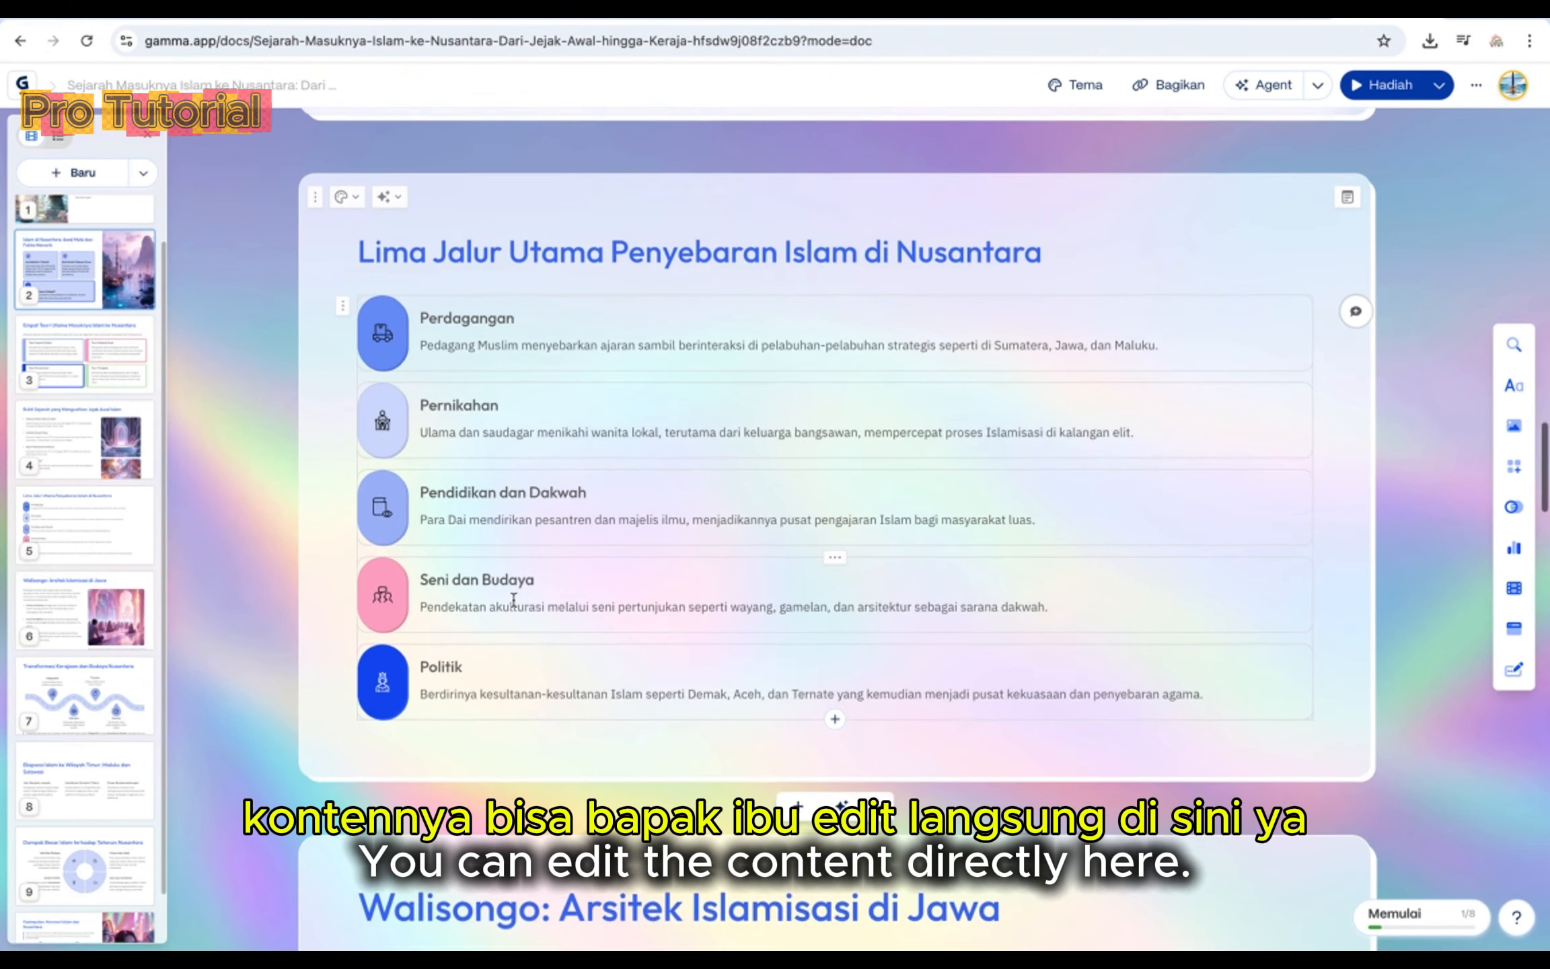
left_click(543, 560)
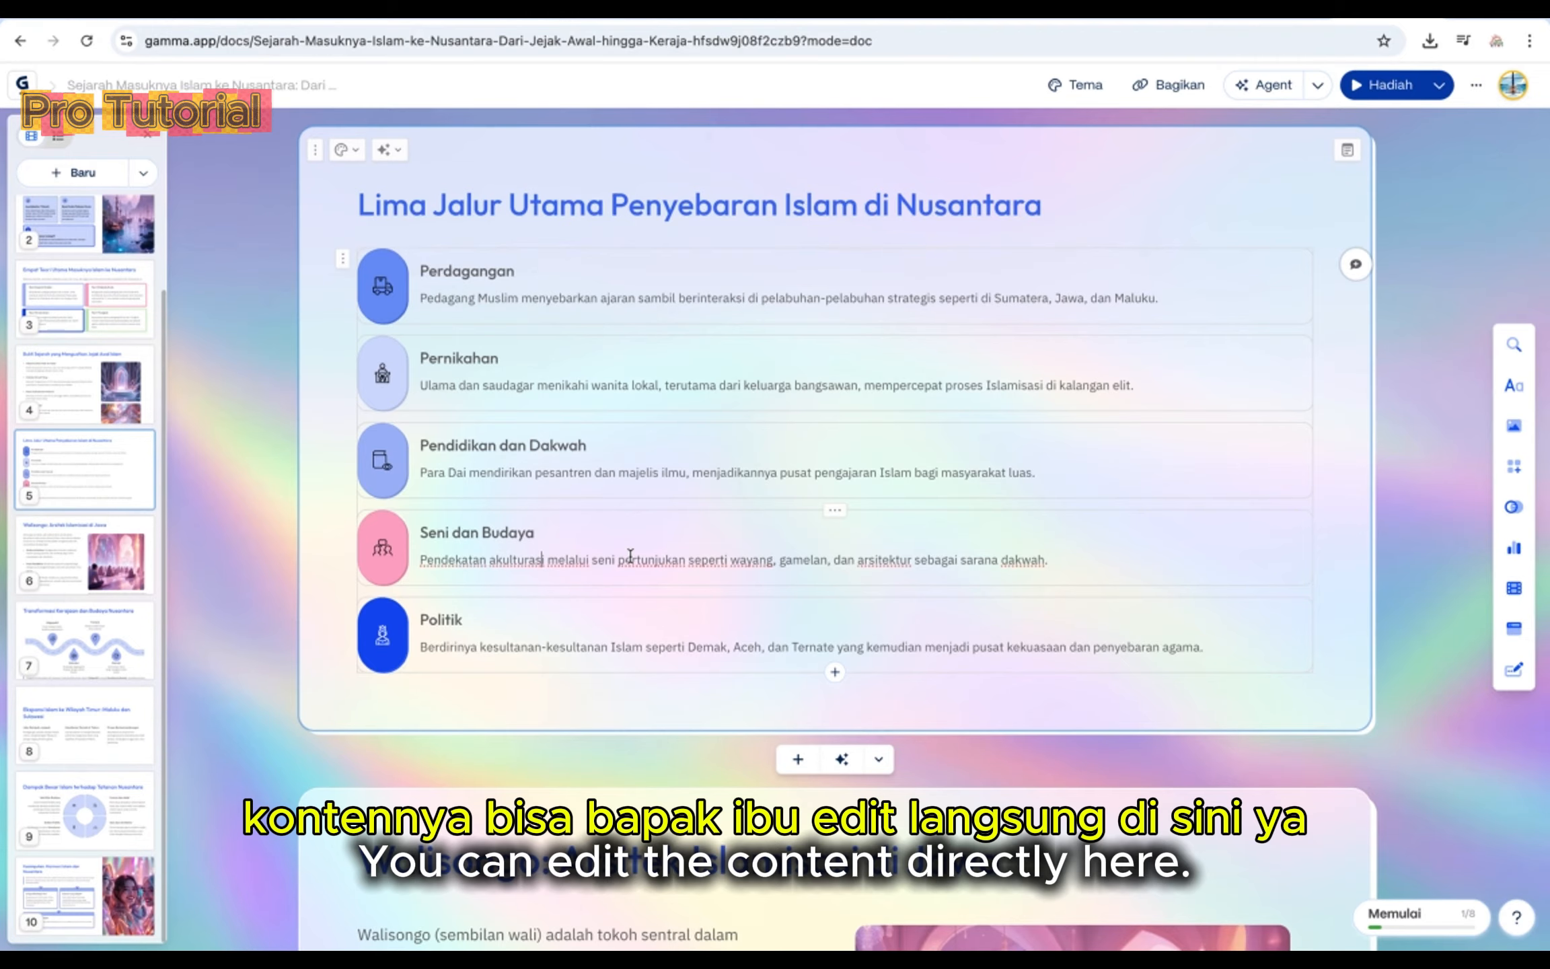
scroll(630, 555, "down", 9)
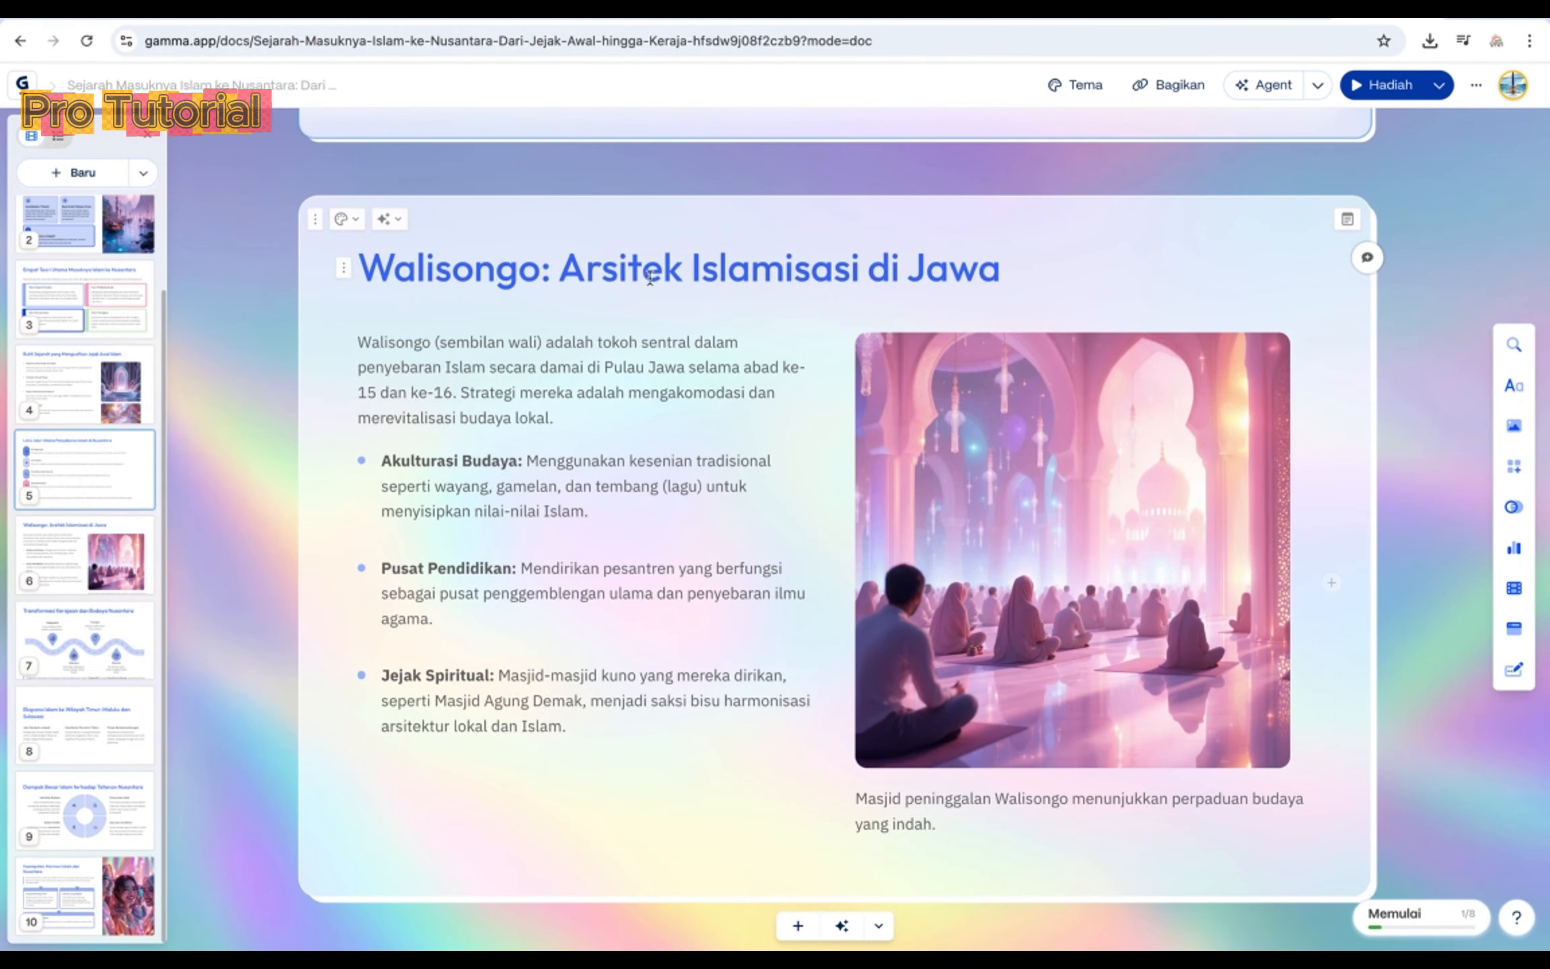
Look over the card on the transformation of kingdoms and culture, and open the theme gallery
scroll(594, 596, "down", 10)
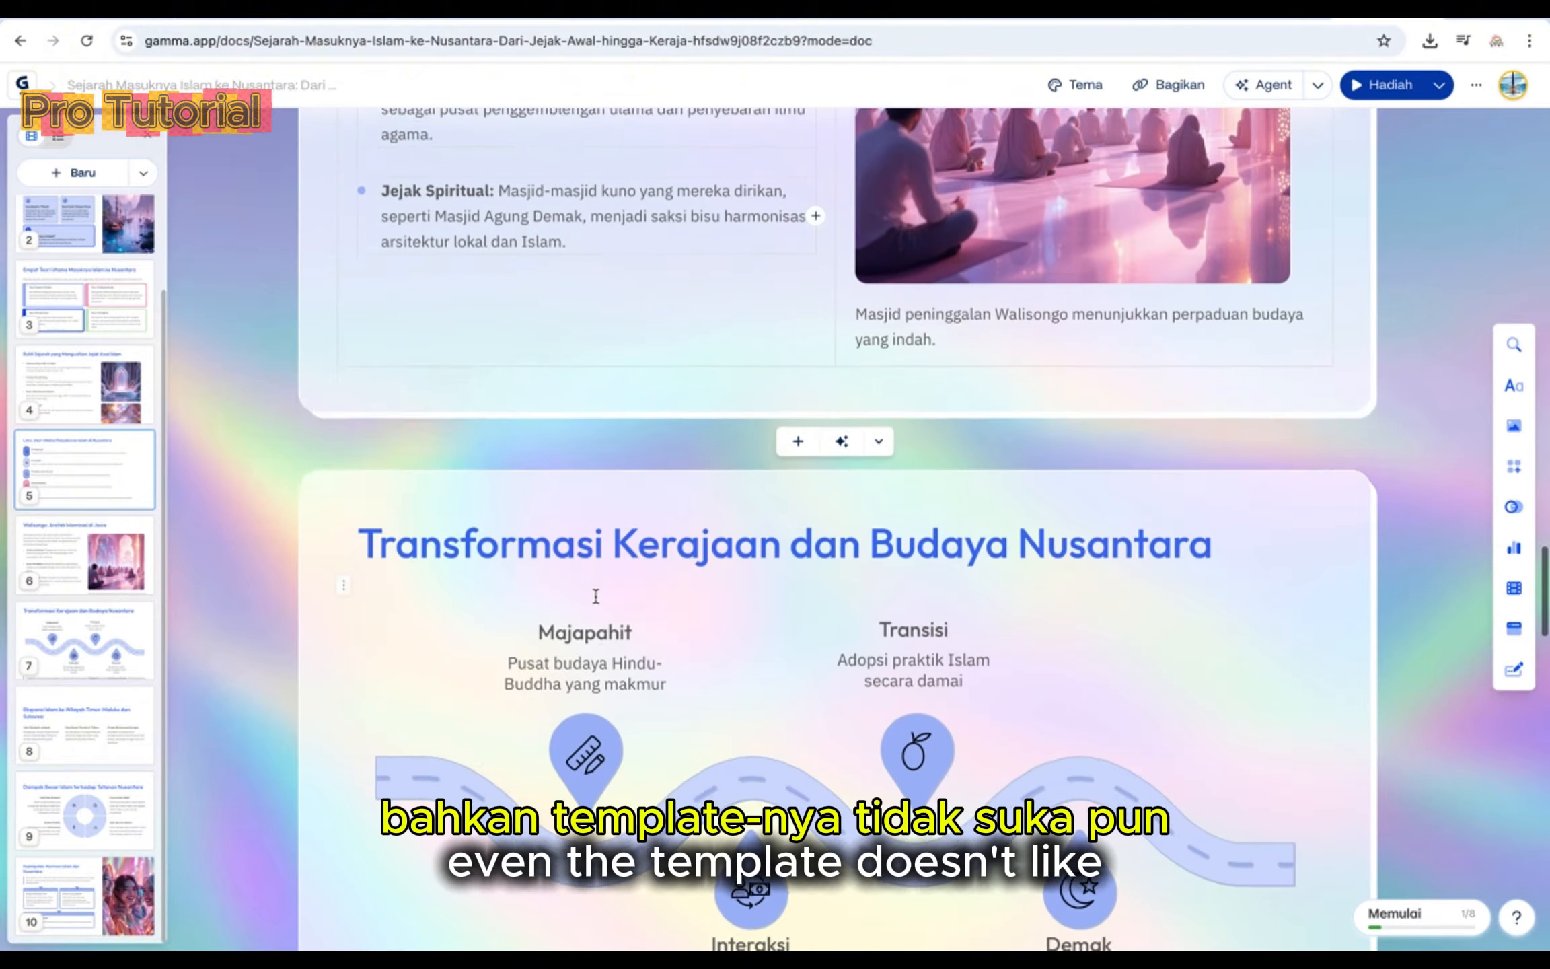
scroll(595, 596, "down", 9)
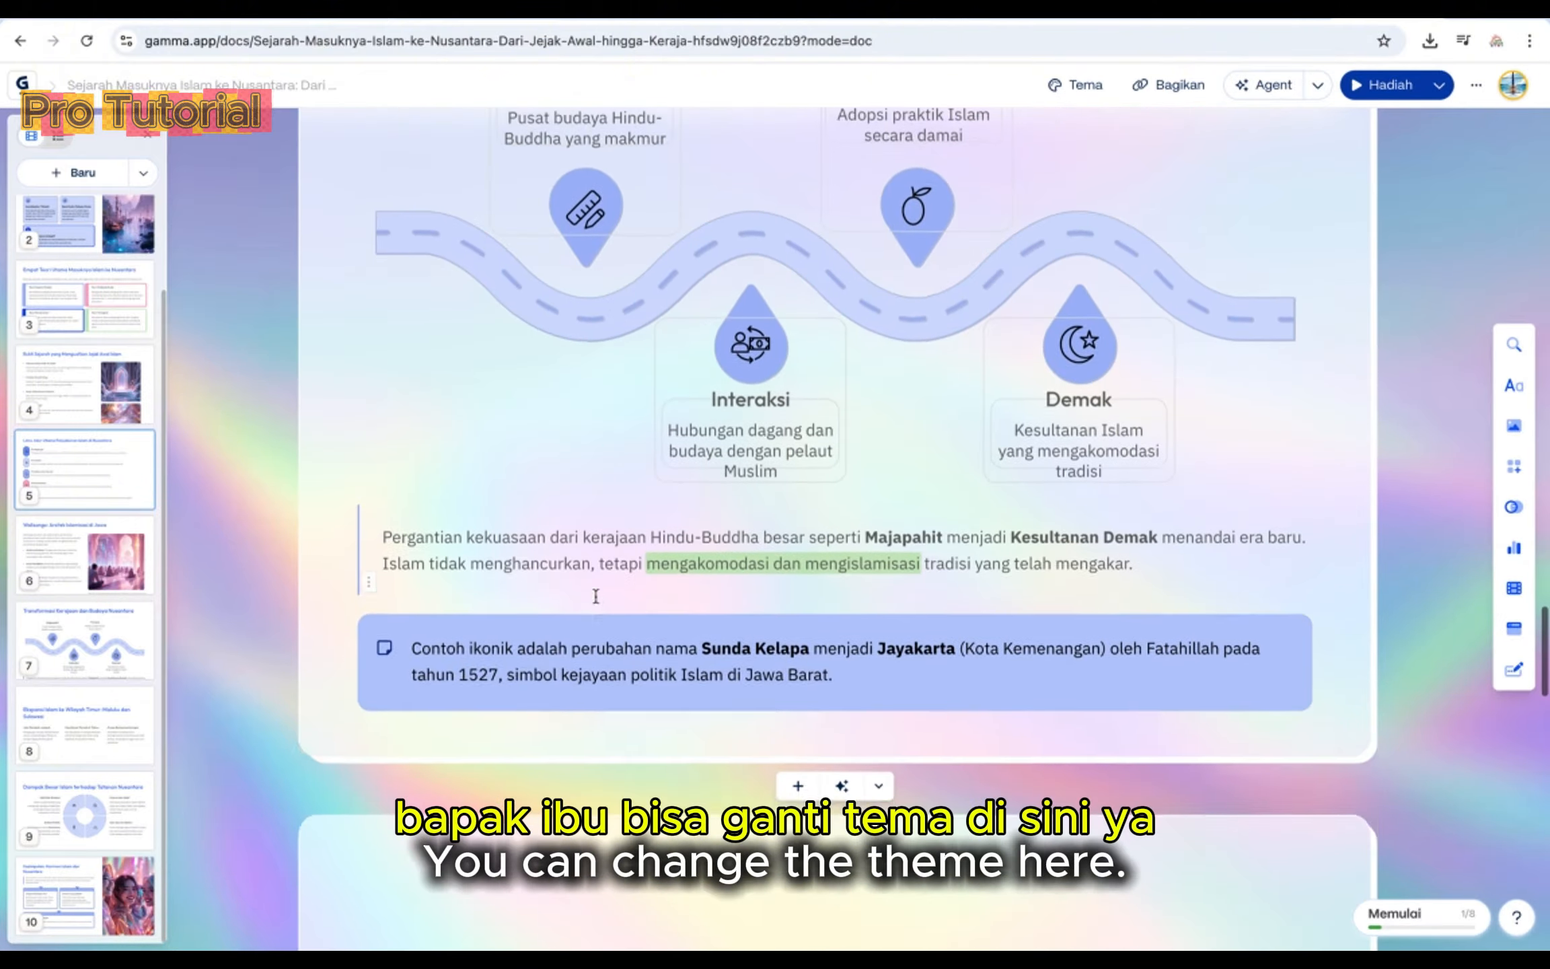
left_click(1073, 88)
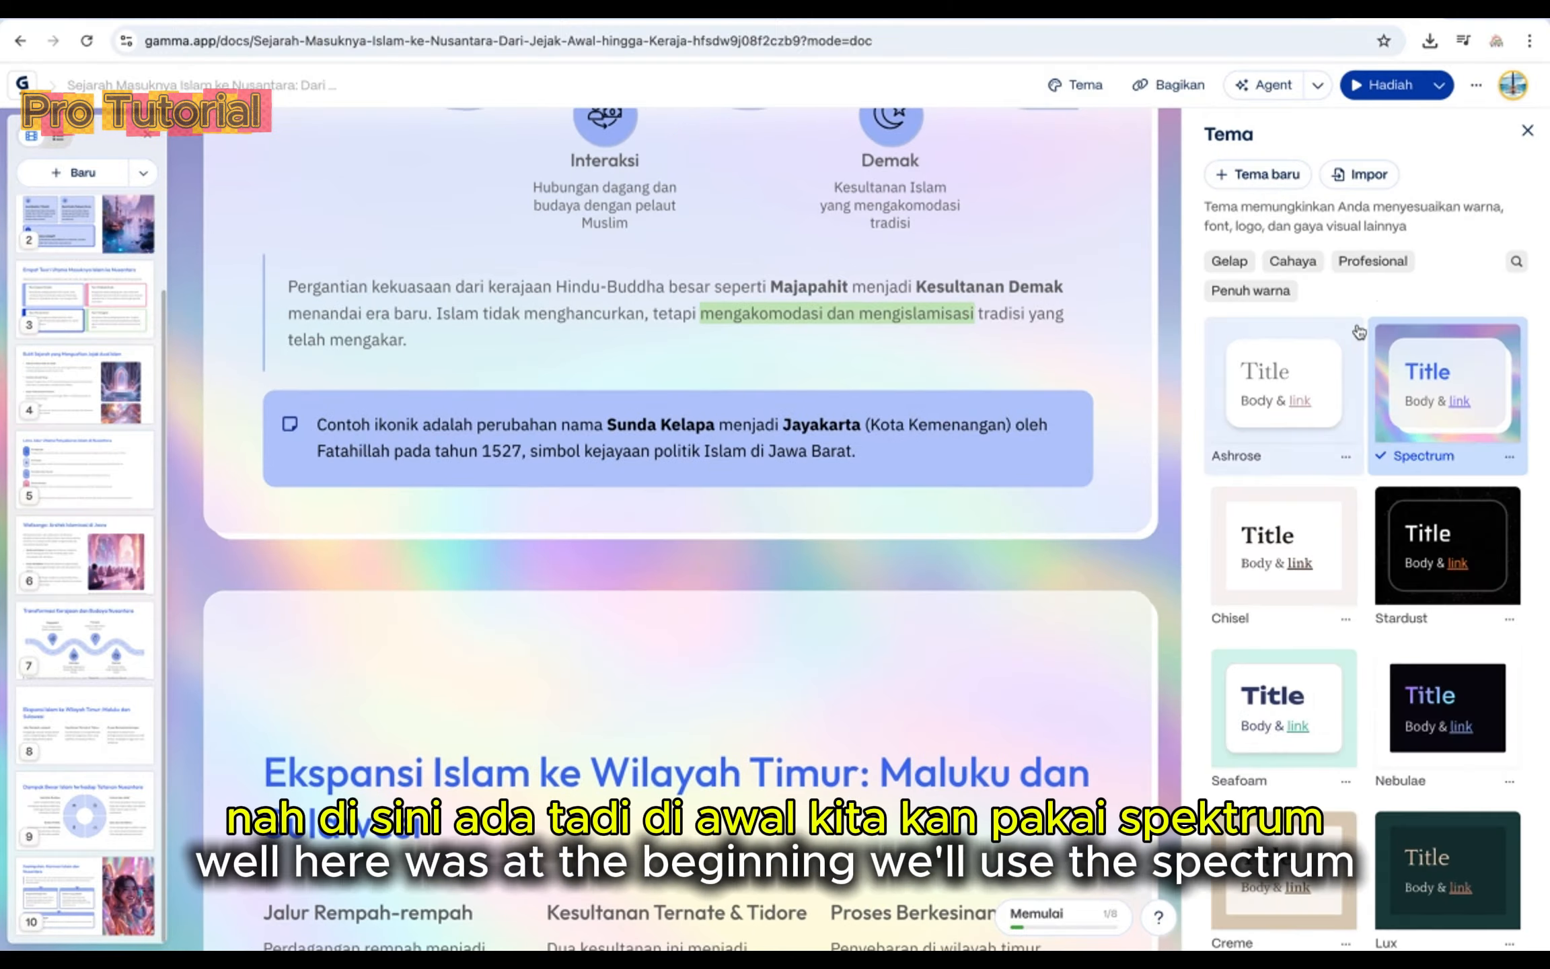
mouse_move(1398, 401)
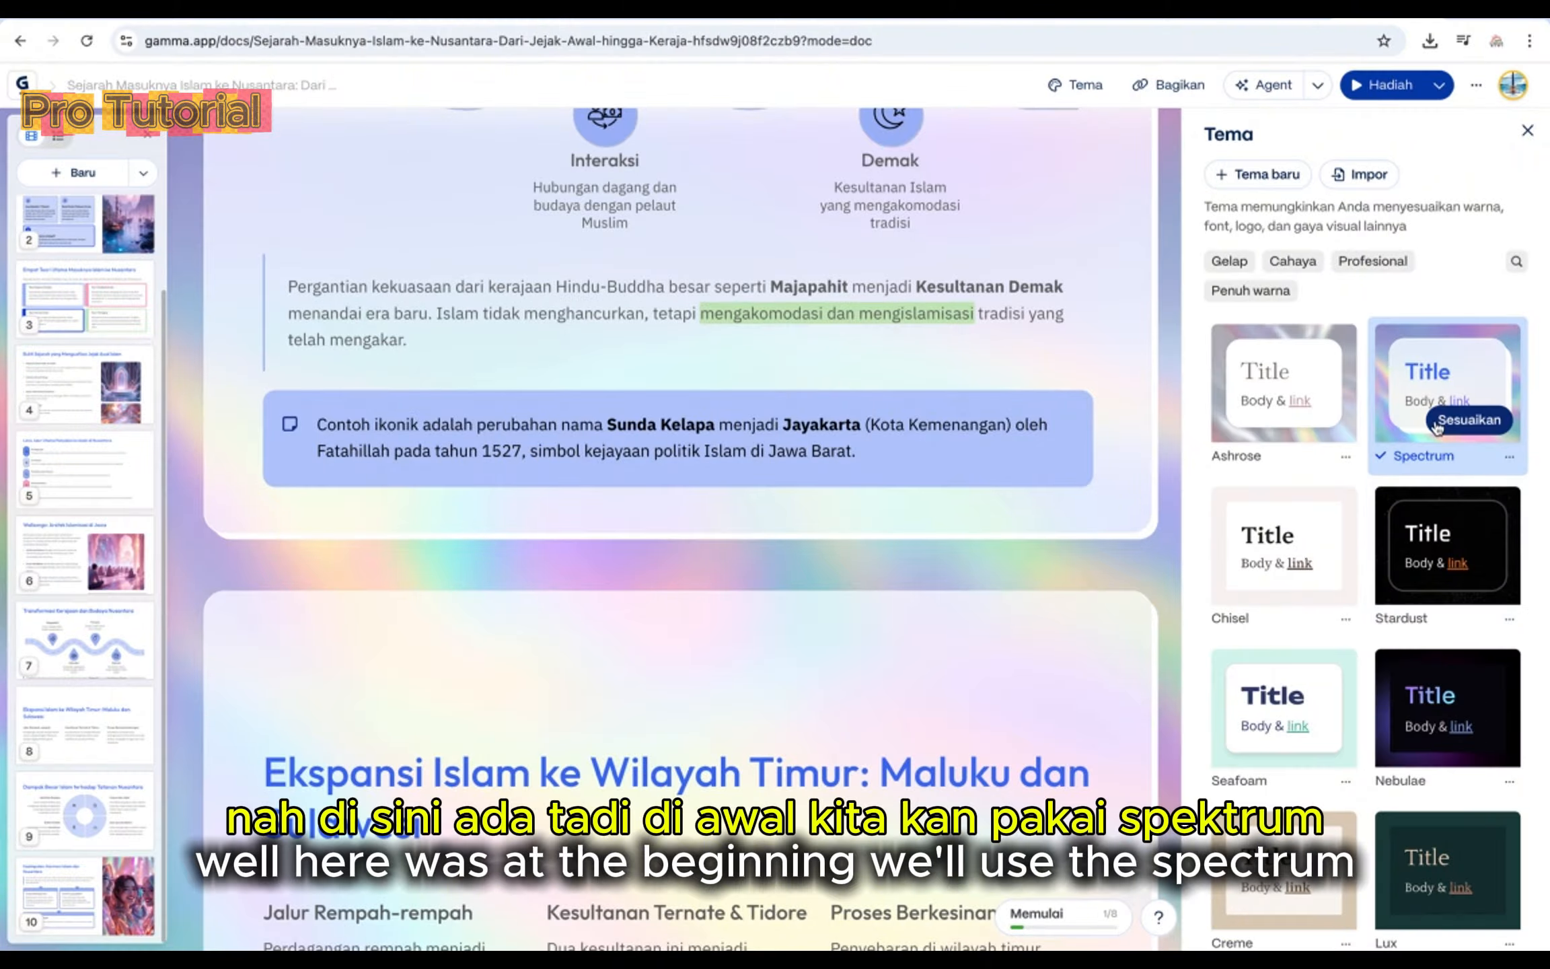
Apply the Gamma Dark theme to the presentation and check it on the cards about eastern expansion and Islam's impact
scroll(1371, 628, "down", 8)
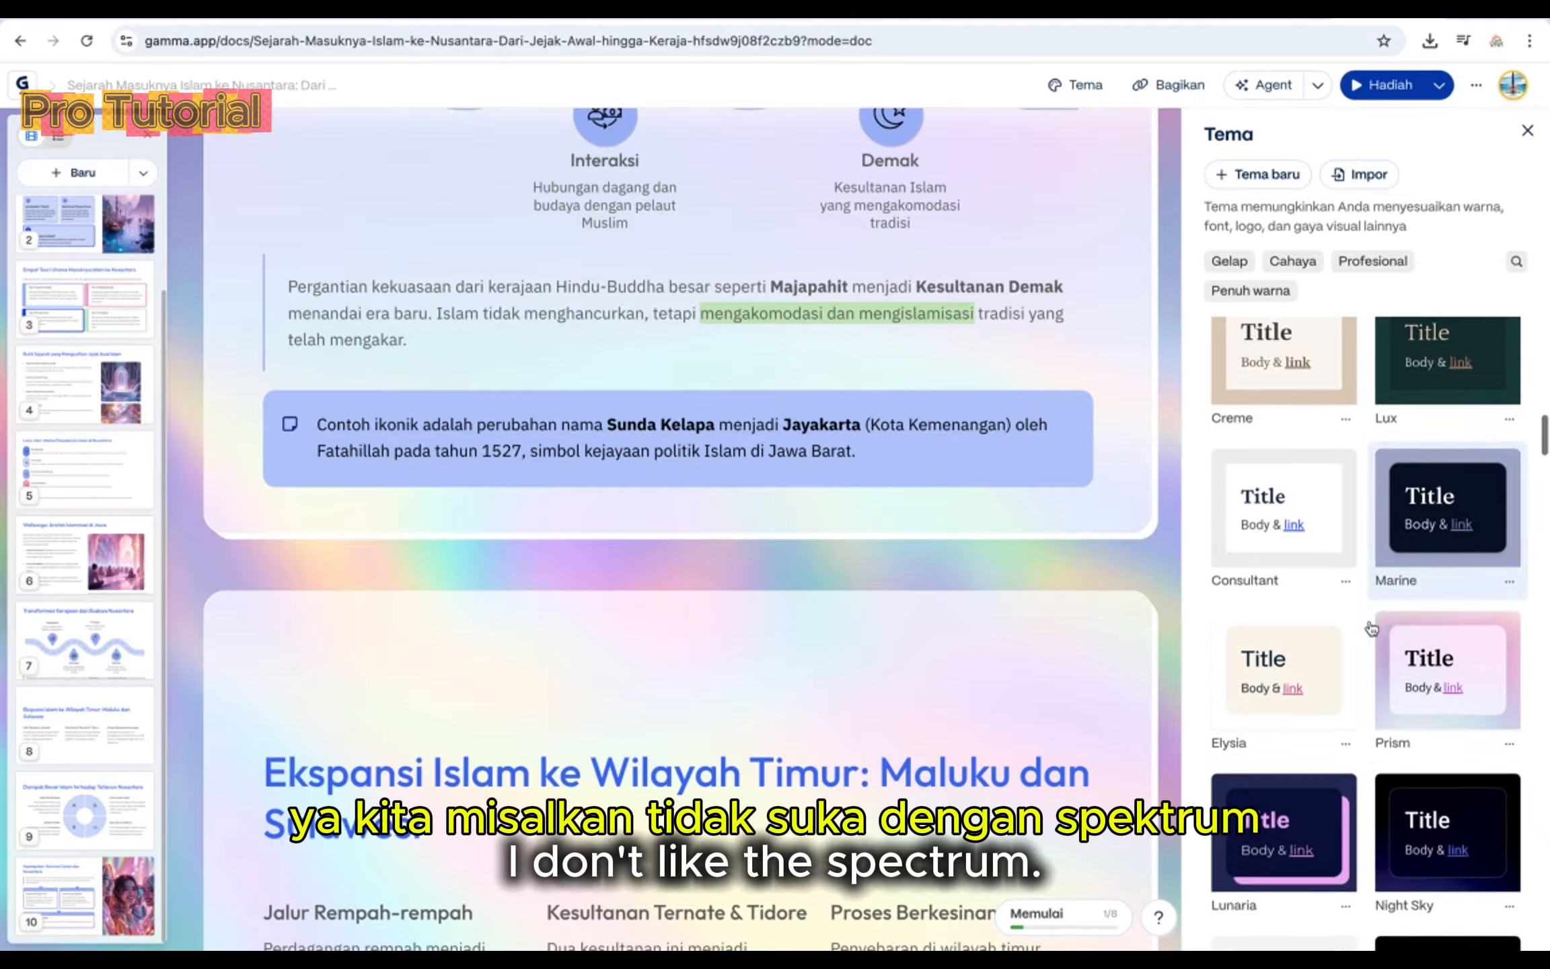
scroll(1371, 628, "down", 6)
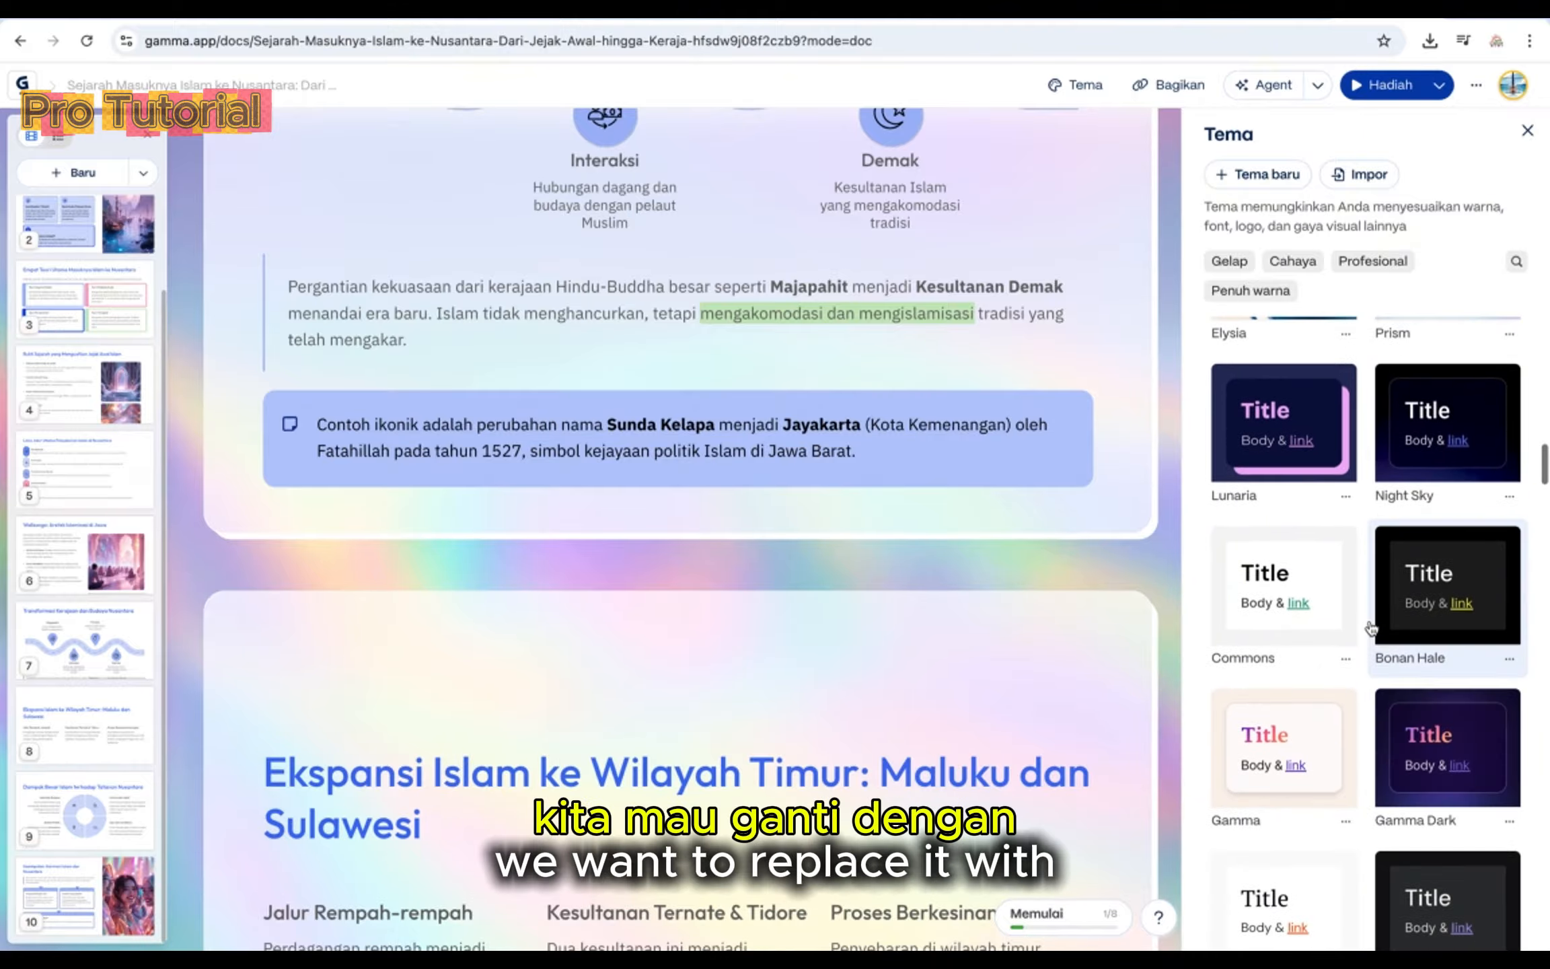
scroll(1370, 628, "down", 4)
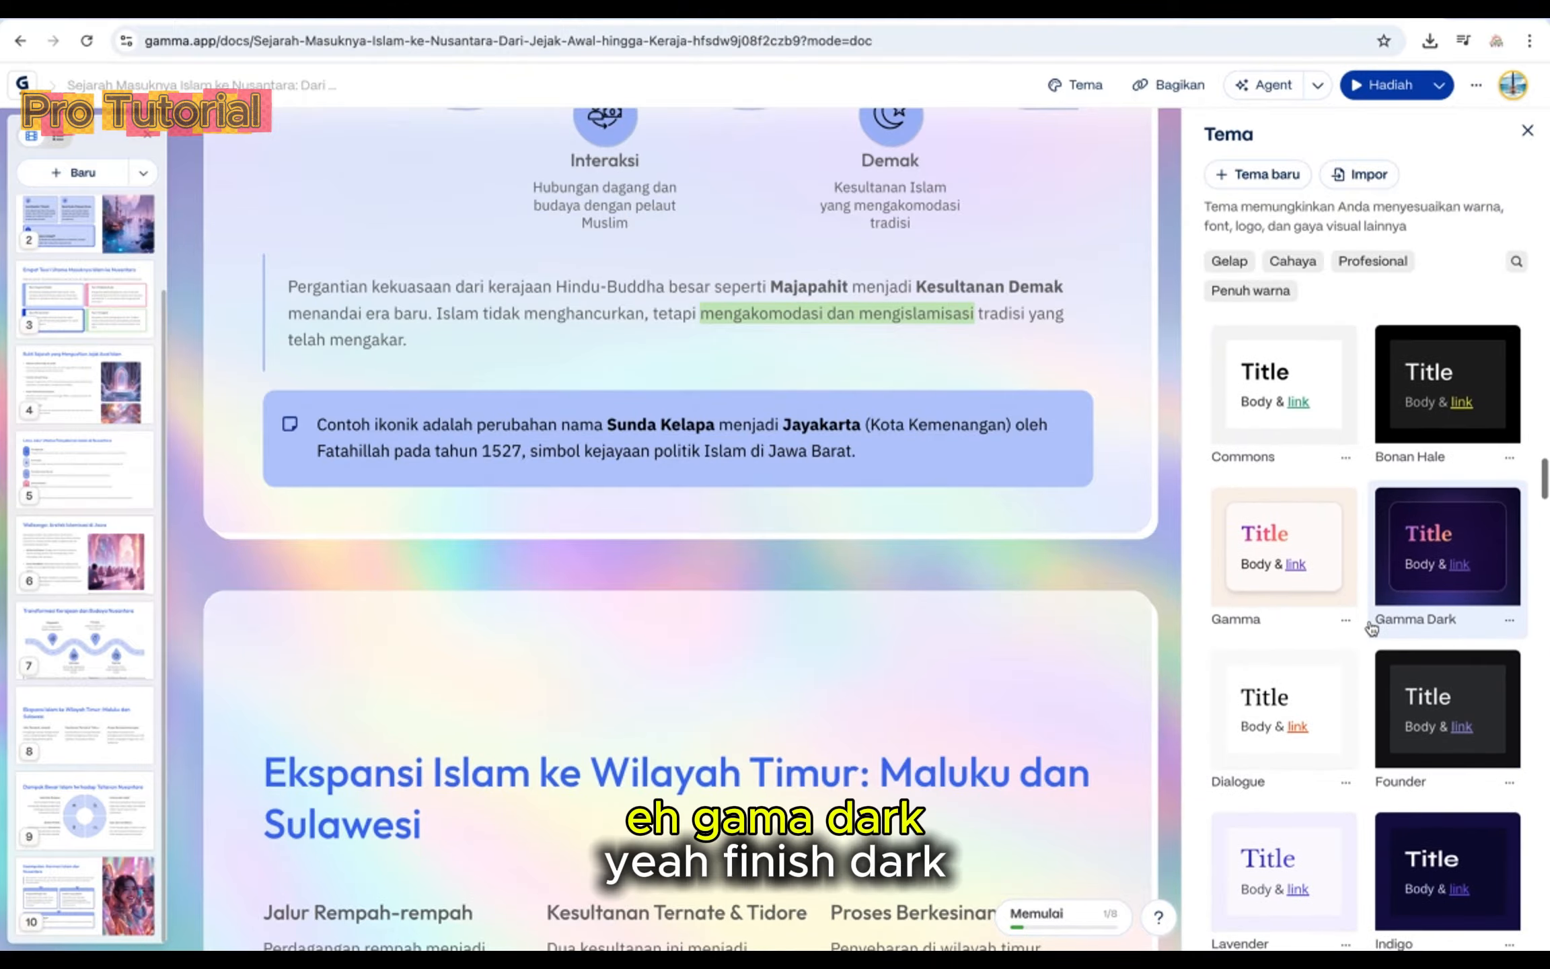
left_click(1415, 556)
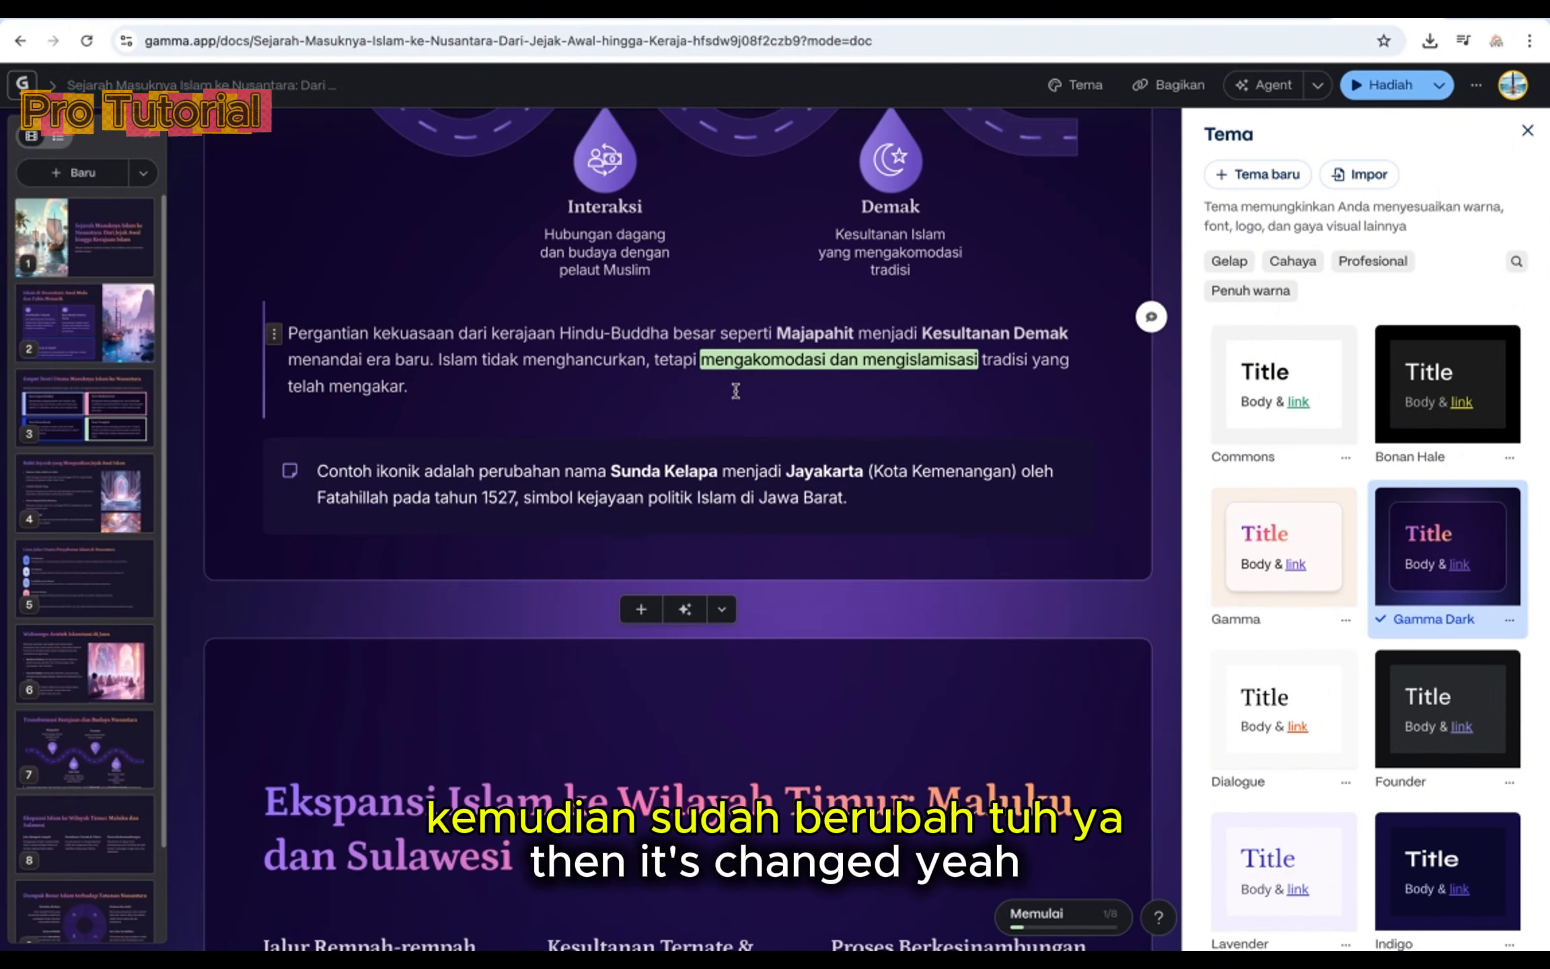
scroll(735, 391, "down", 10)
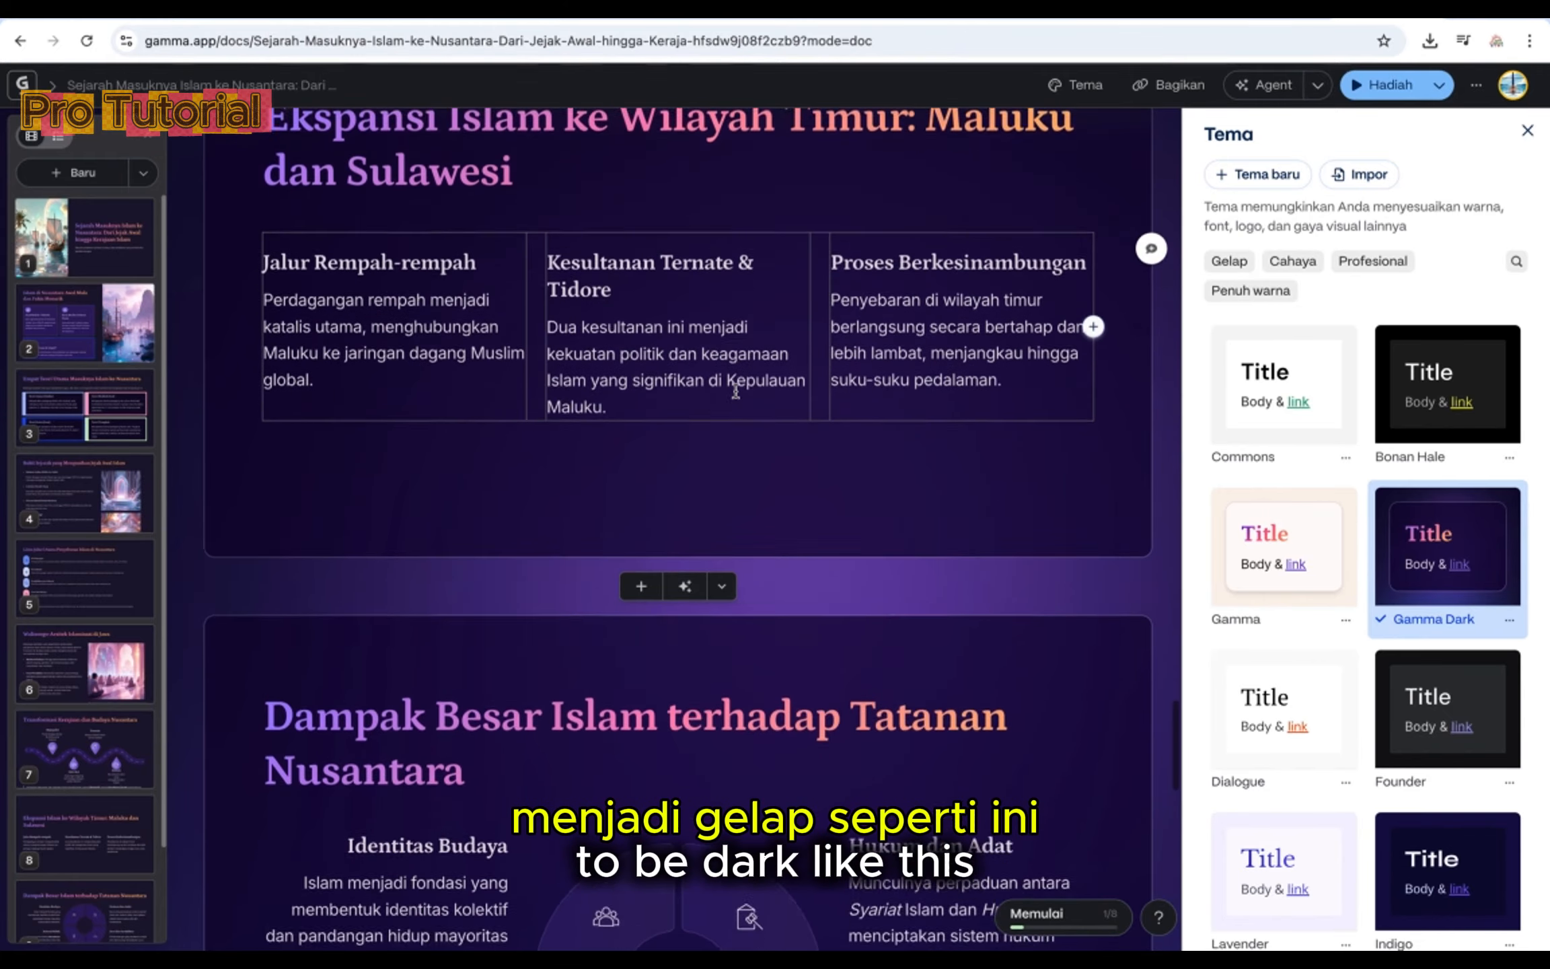
scroll(735, 391, "down", 4)
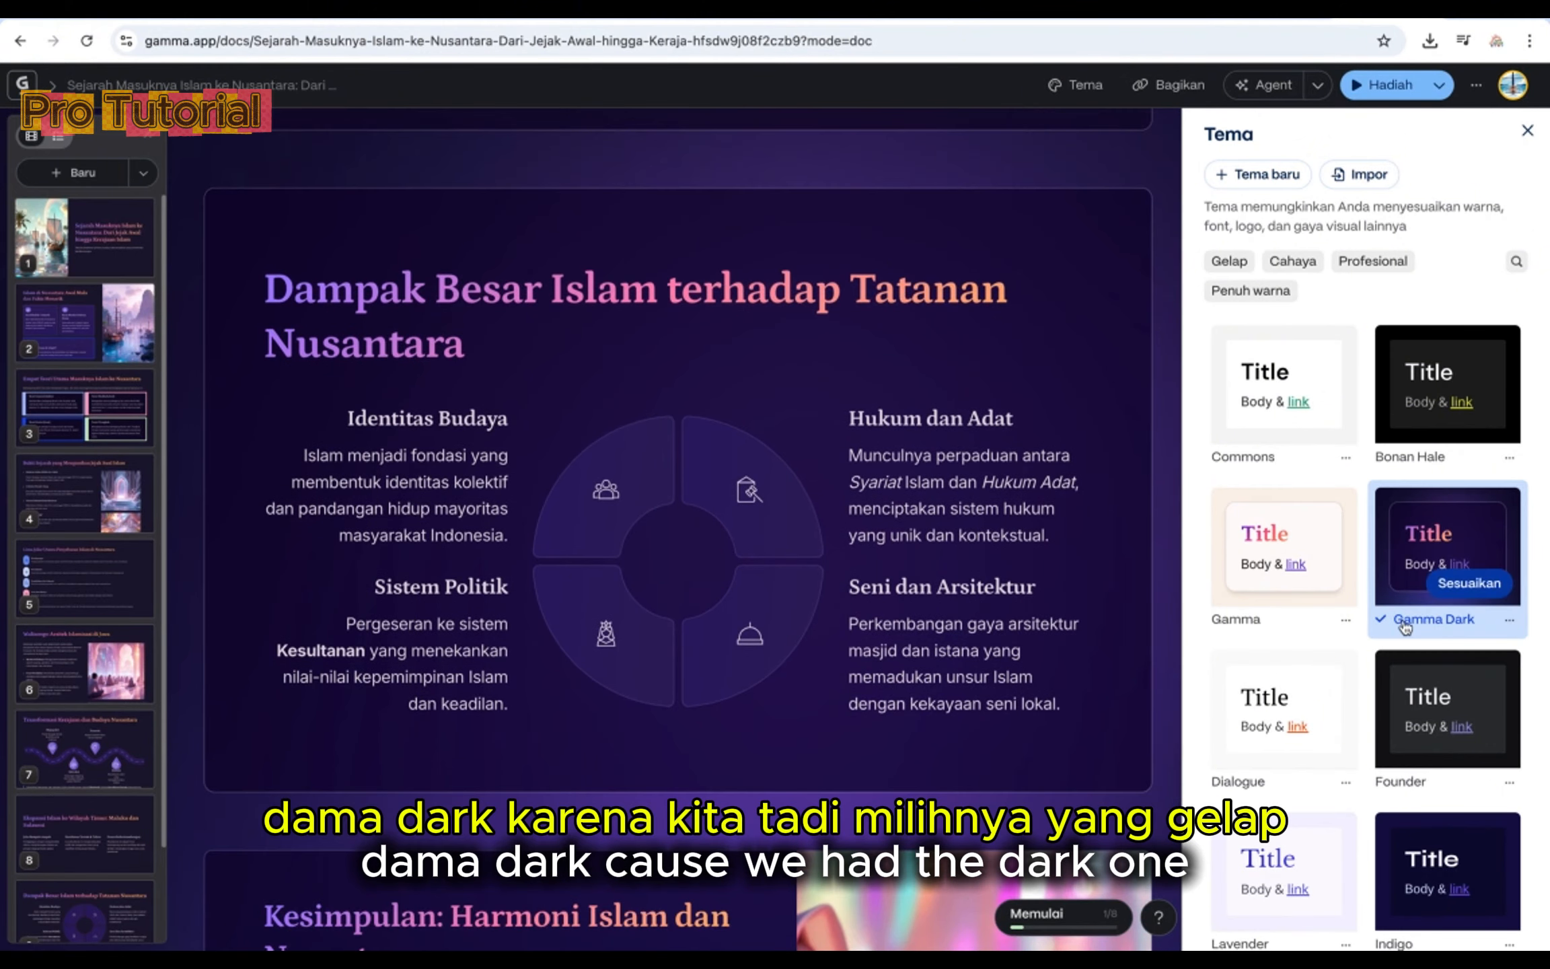
Apply the Howlite theme to the presentation, browse the remaining themes and close the theme gallery
scroll(1404, 627, "down", 5)
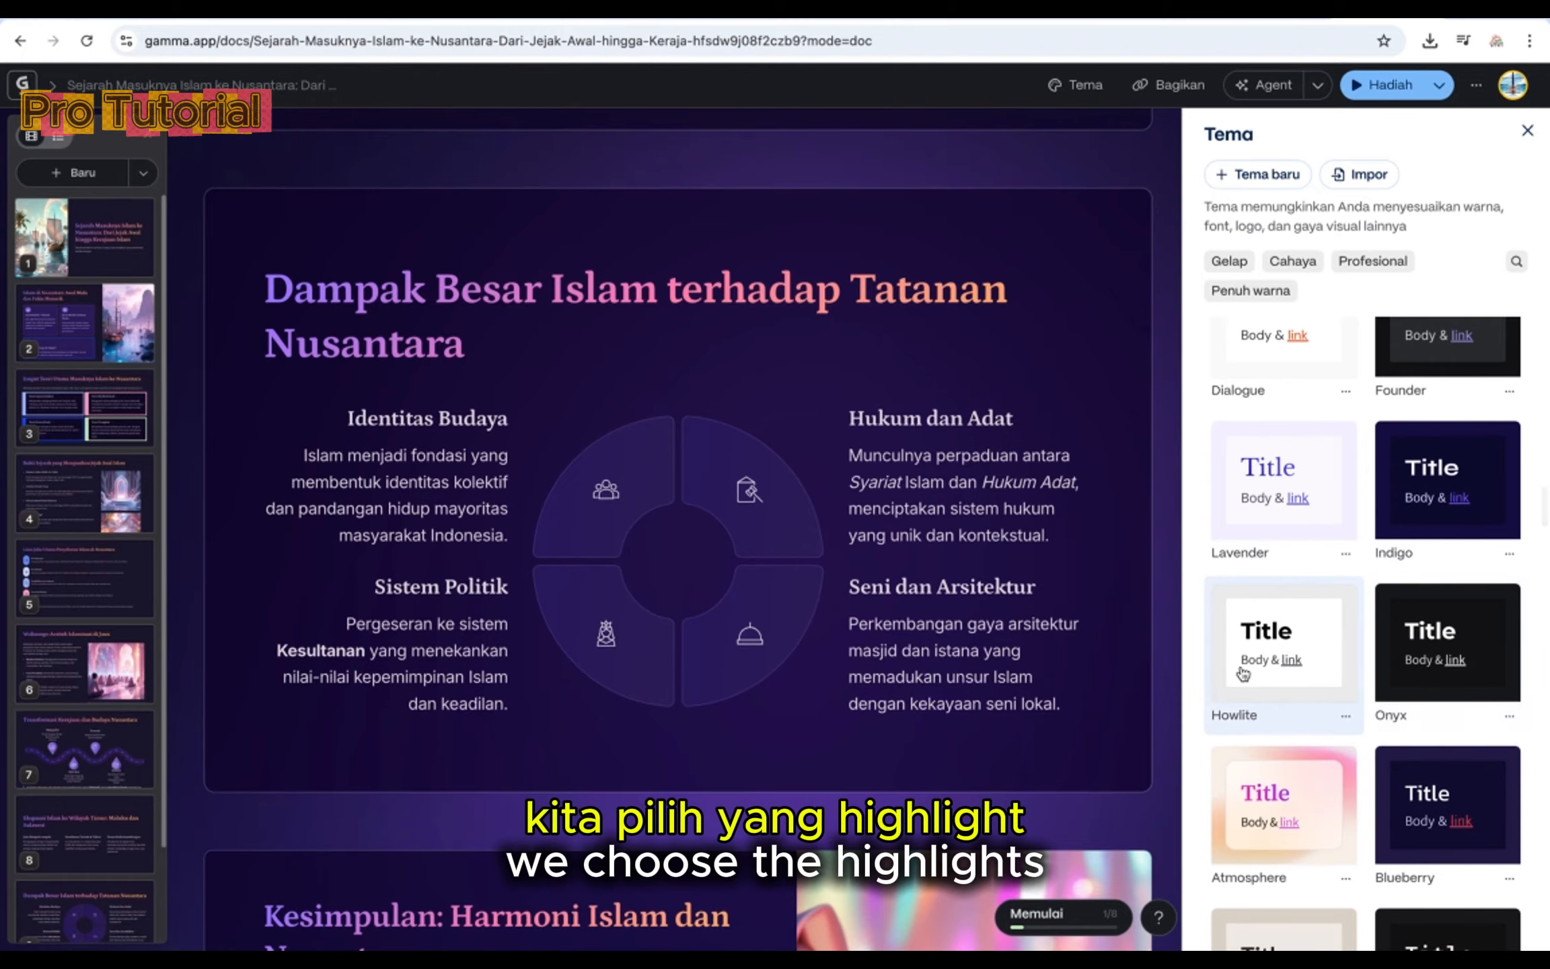
left_click(1242, 673)
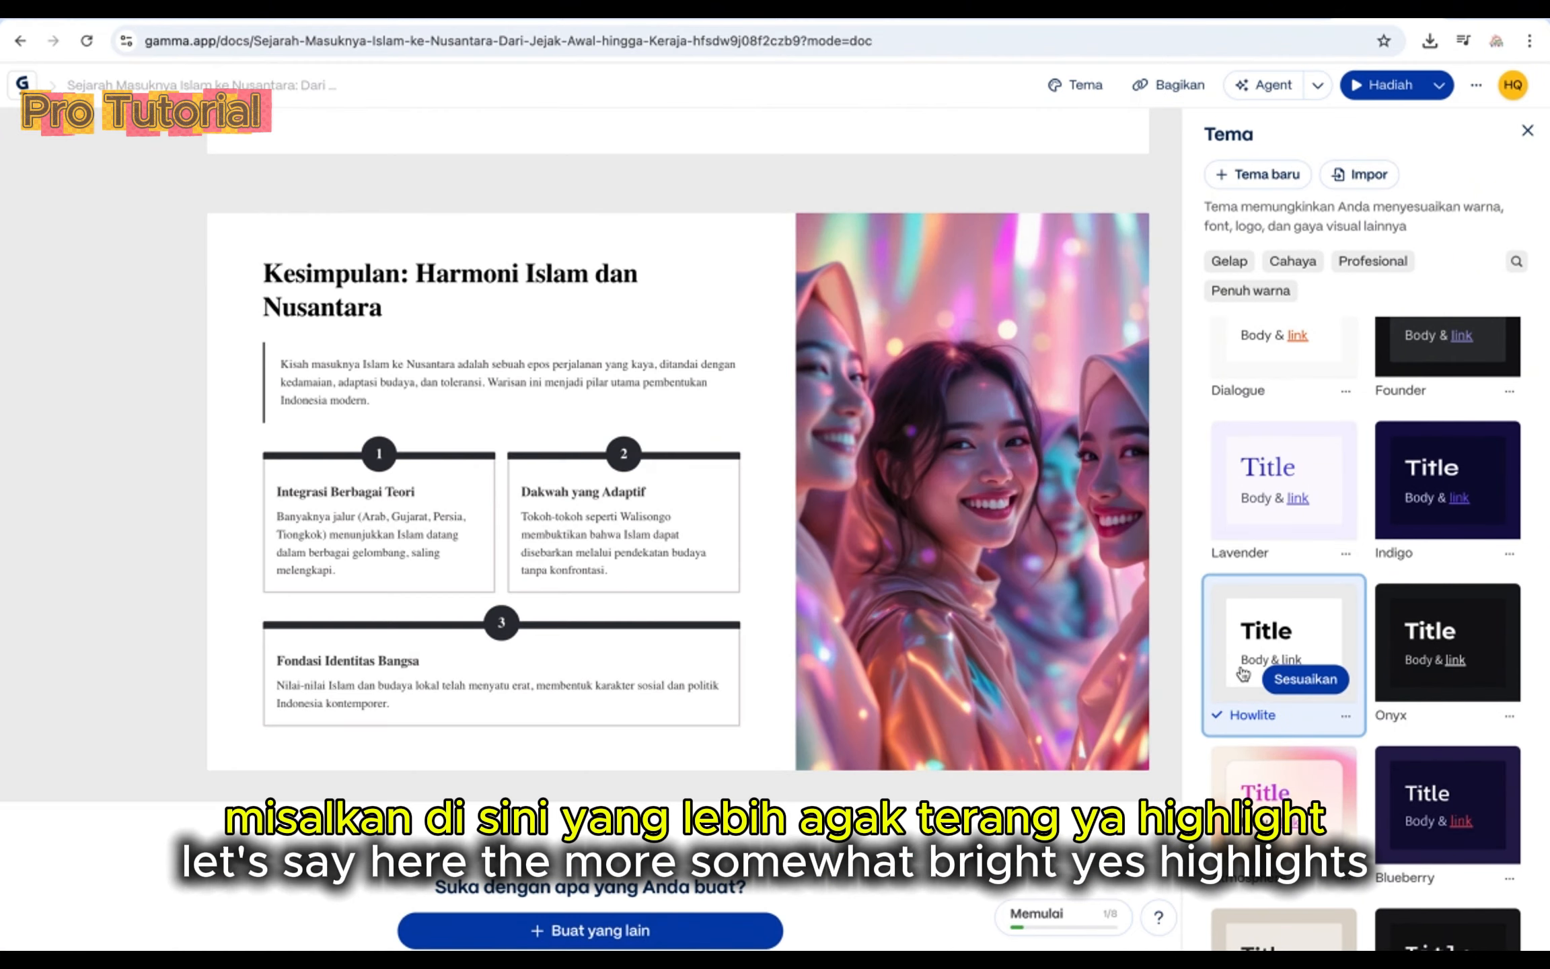
scroll(681, 283, "up", 15)
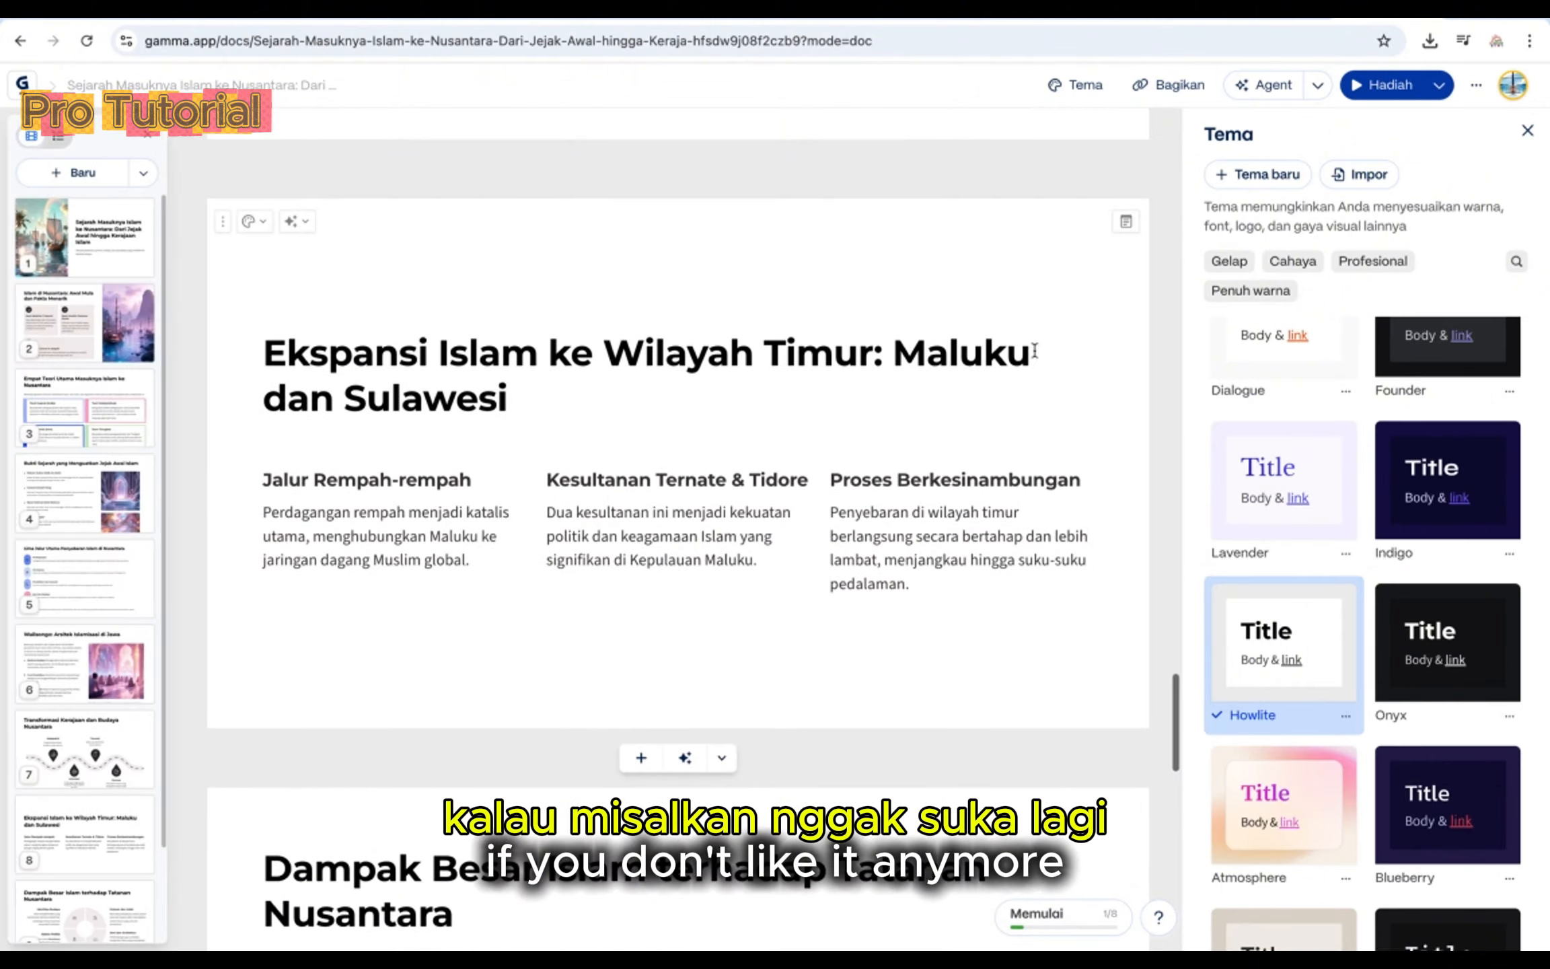
scroll(1286, 427, "down", 15)
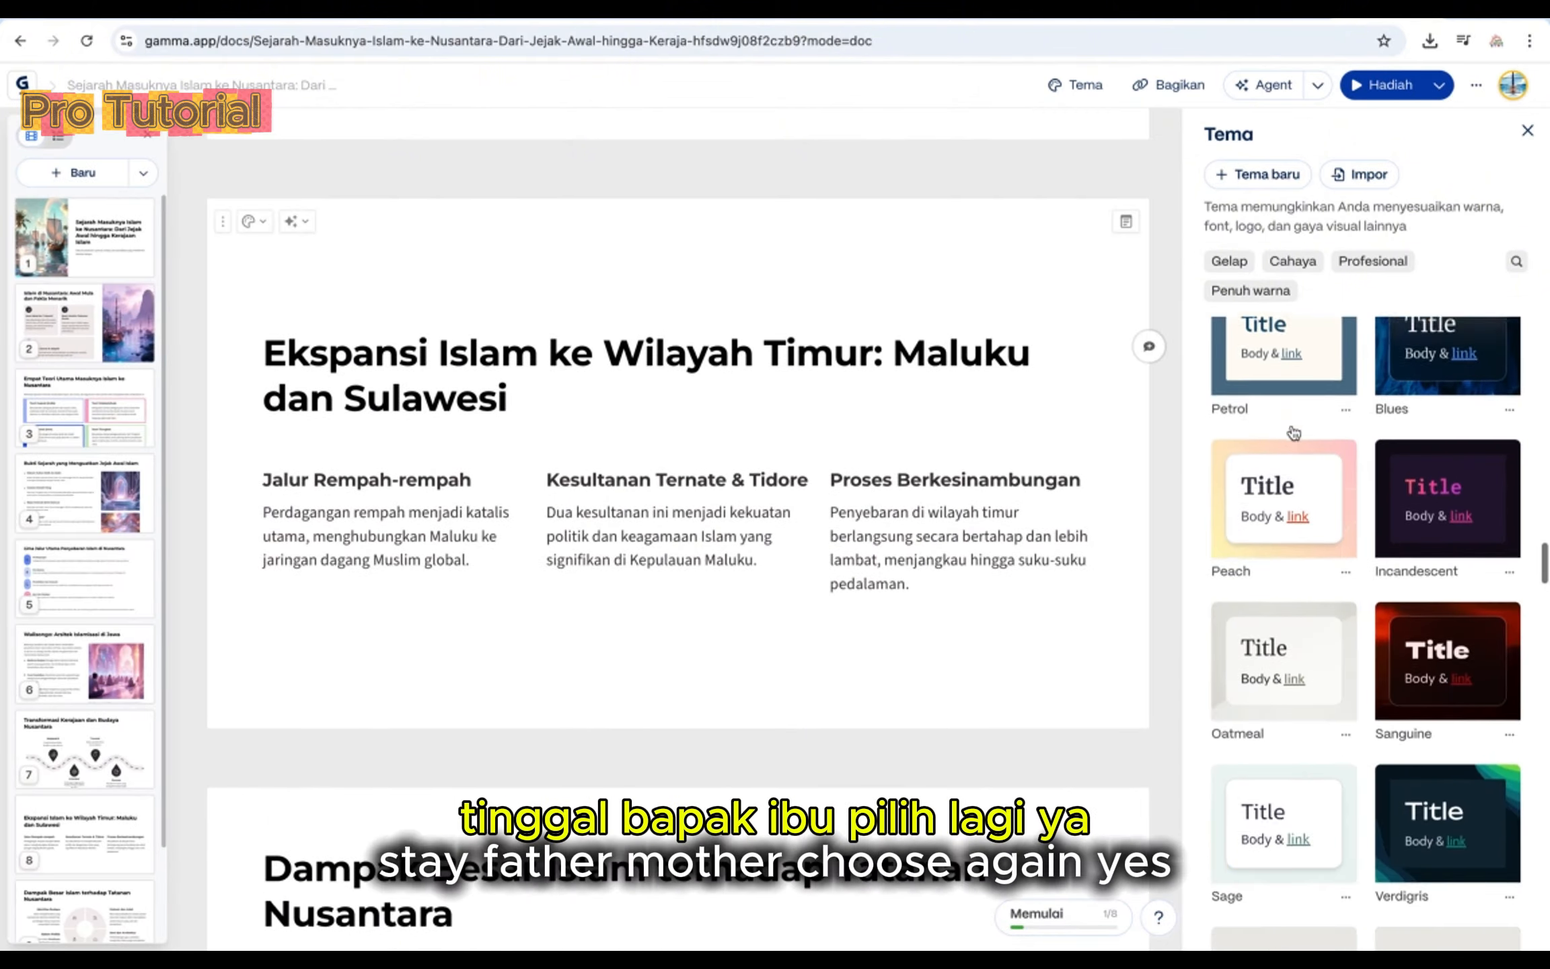
scroll(1293, 431, "down", 1)
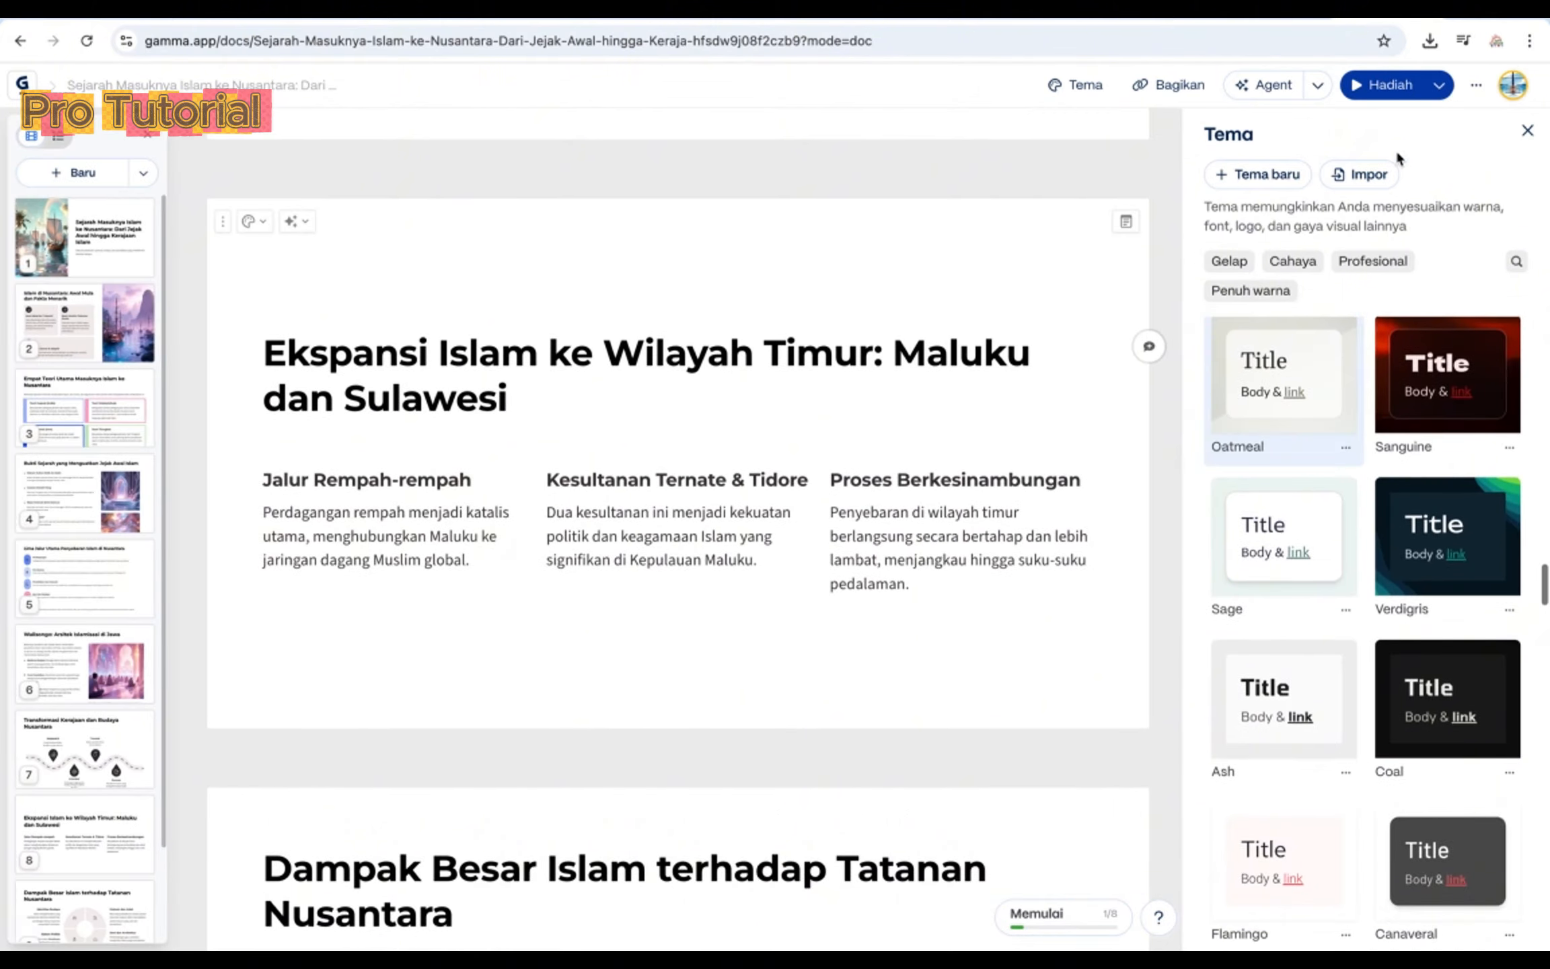
left_click(1527, 130)
Check the restyled cards down to the end of the presentation and back up to the title card
scroll(1041, 433, "down", 8)
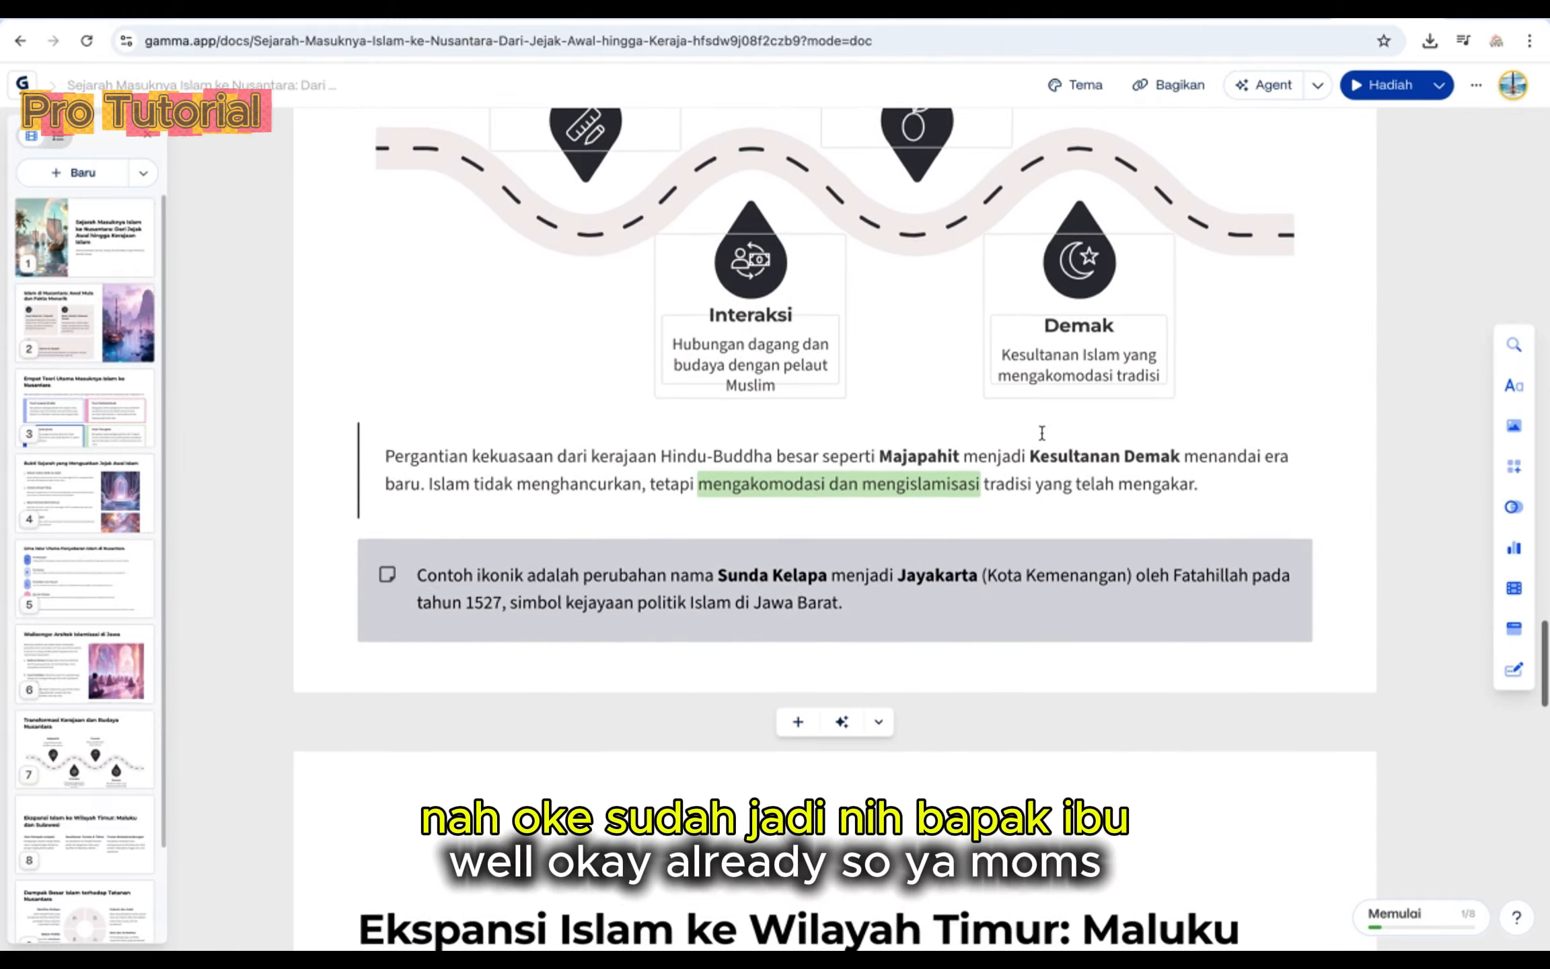
scroll(1041, 432, "down", 20)
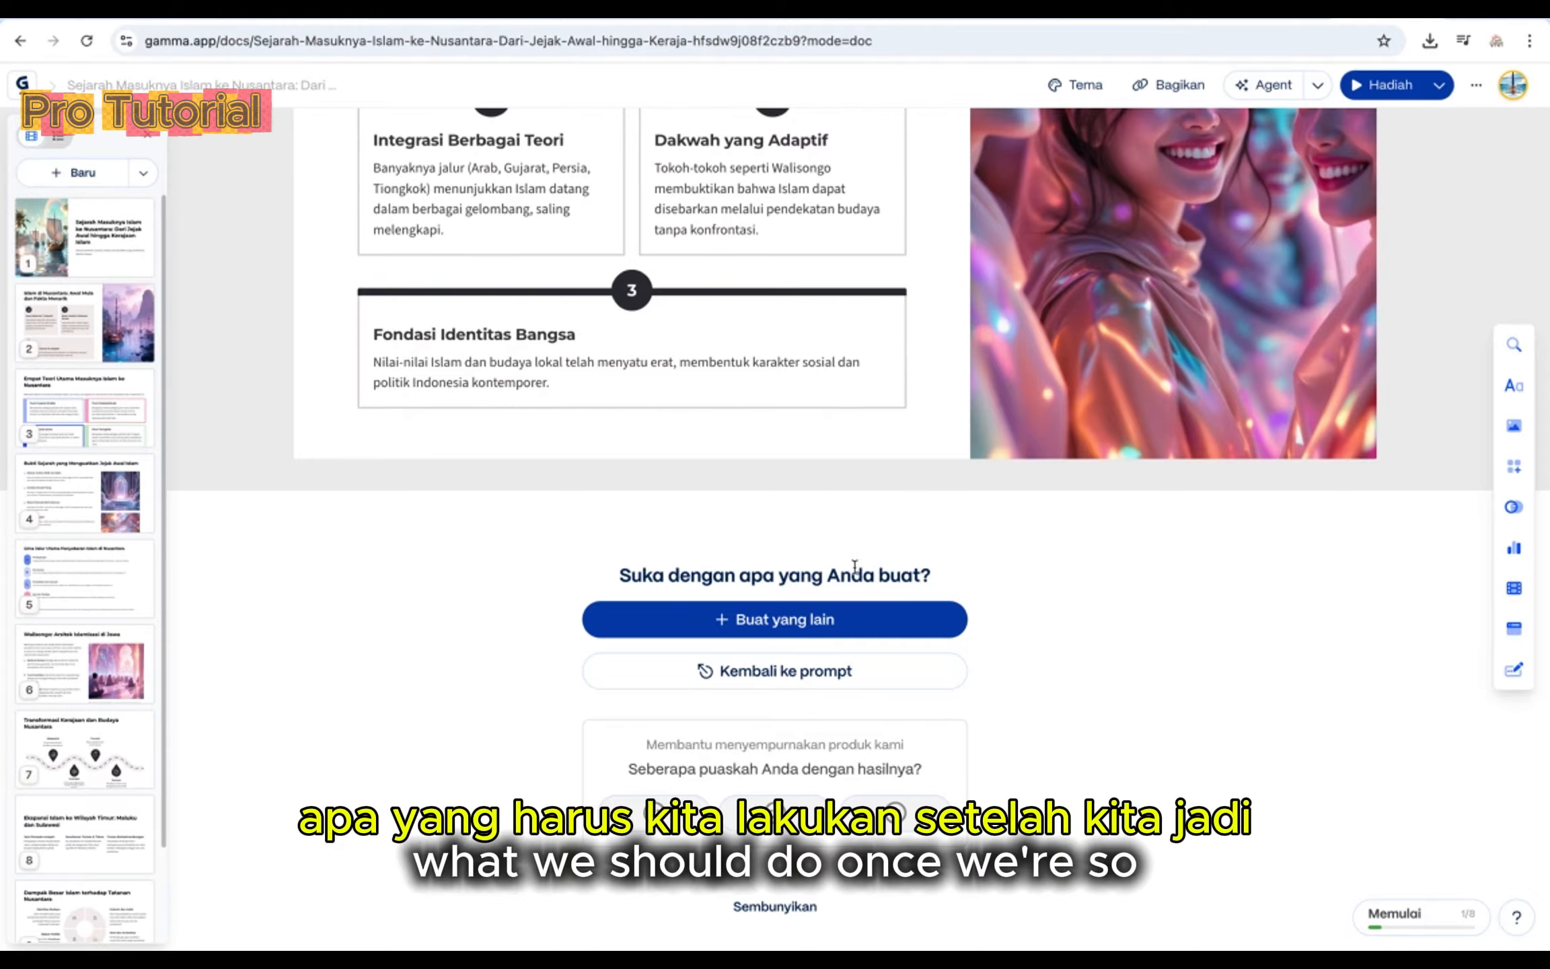
scroll(1107, 546, "up", 20)
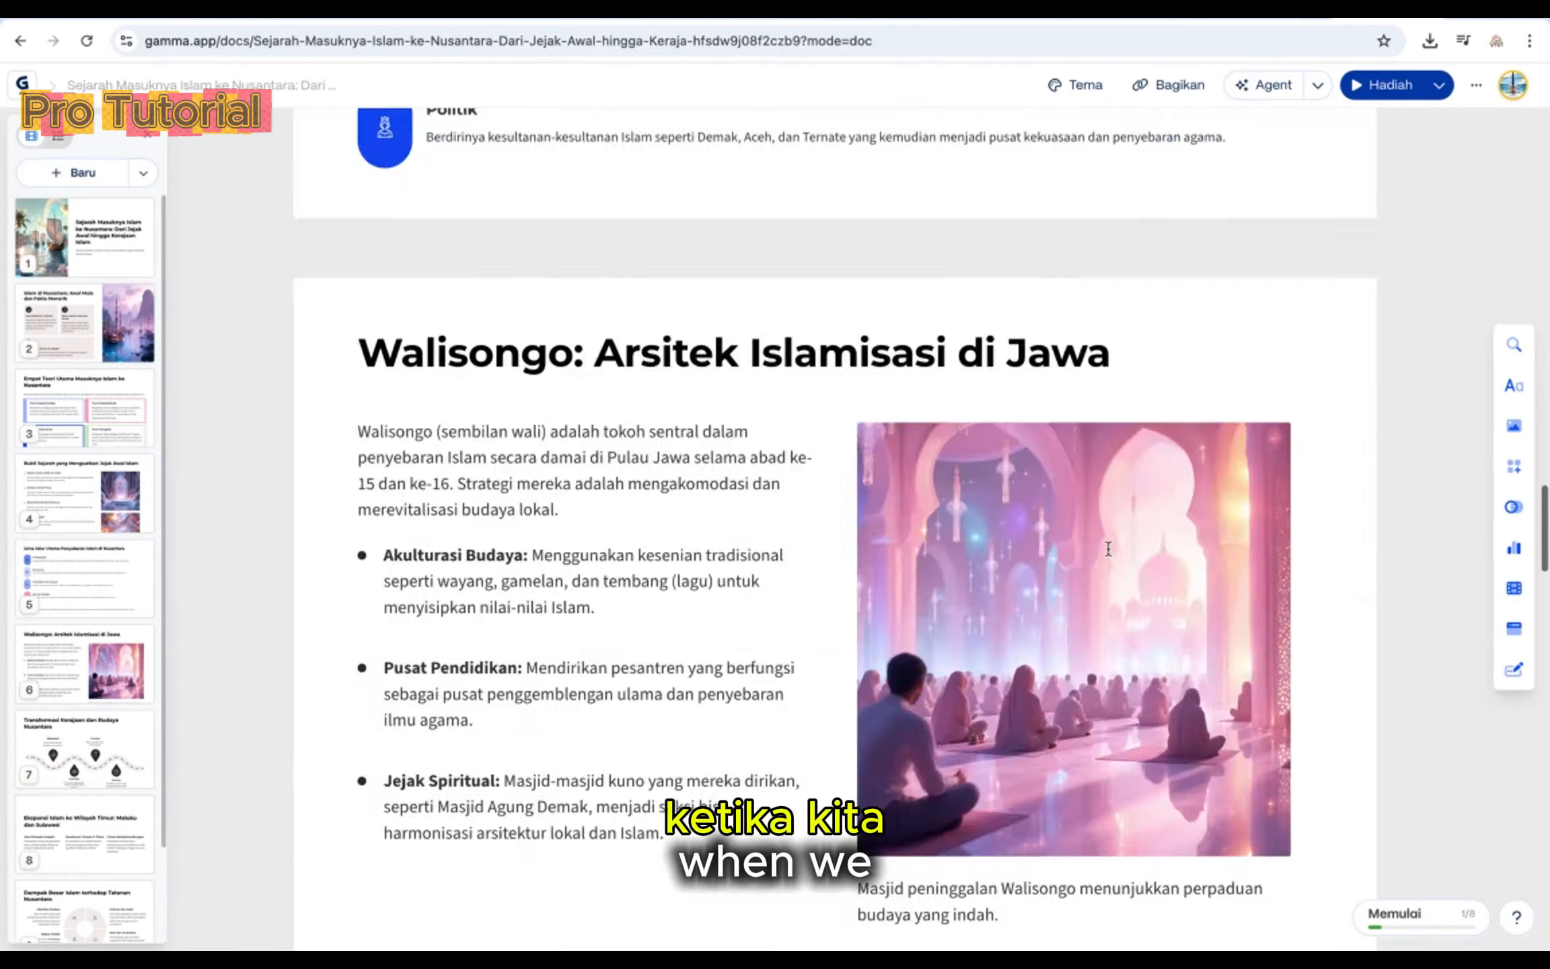
scroll(1108, 548, "up", 20)
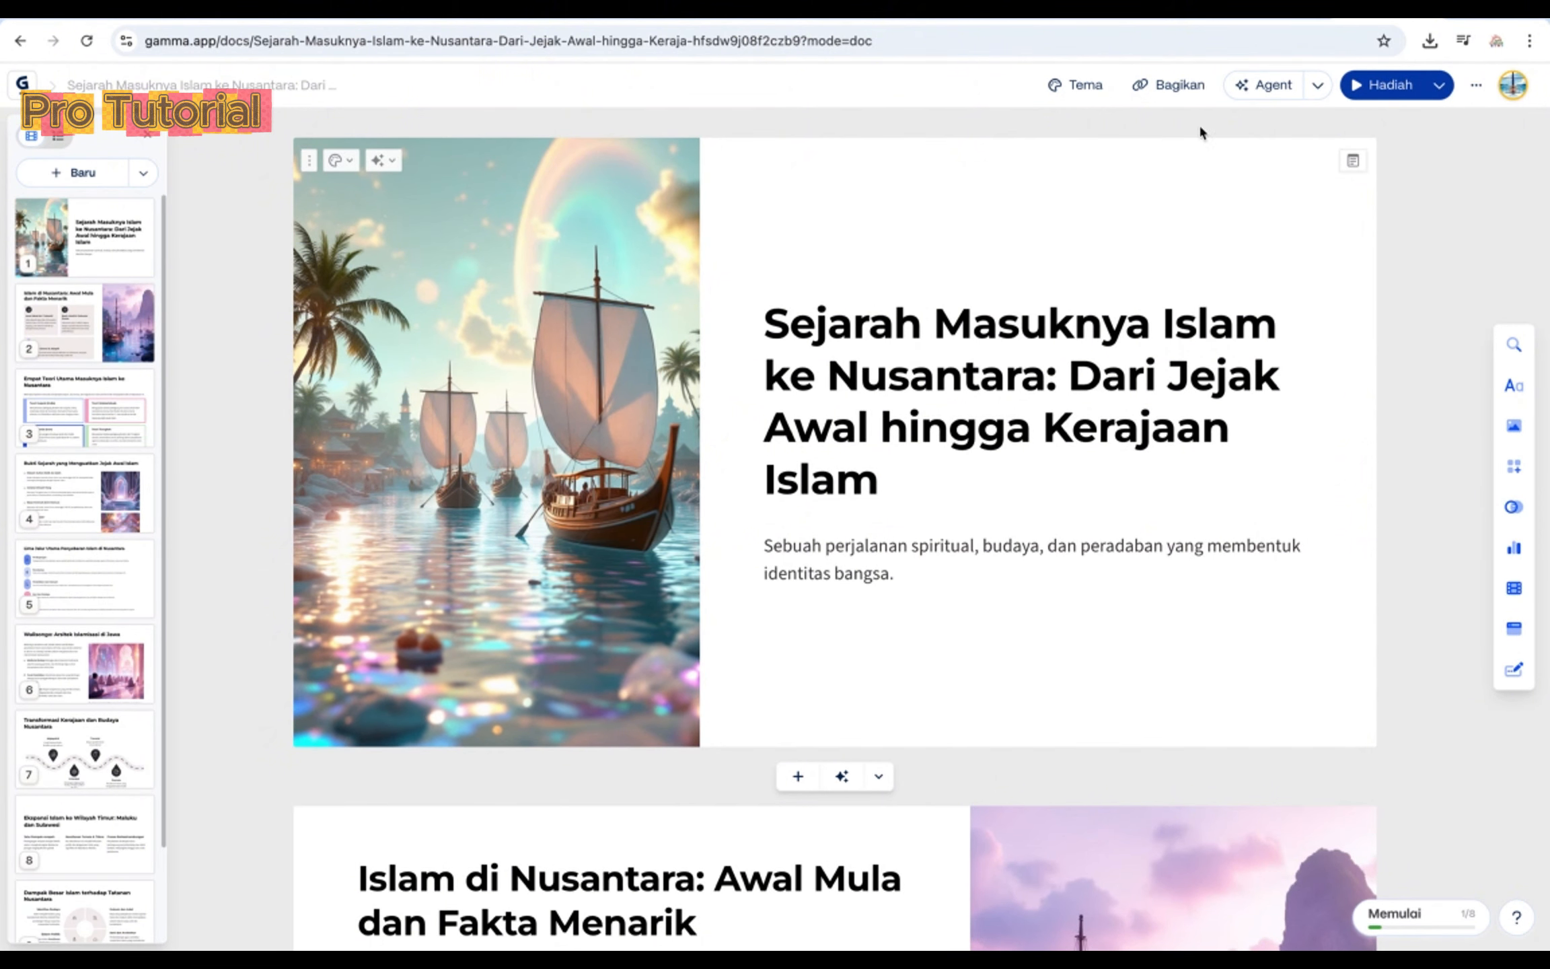
View the collaboration sharing options and the Agent's quick editing suggestions, closing both without changes
left_click(1177, 94)
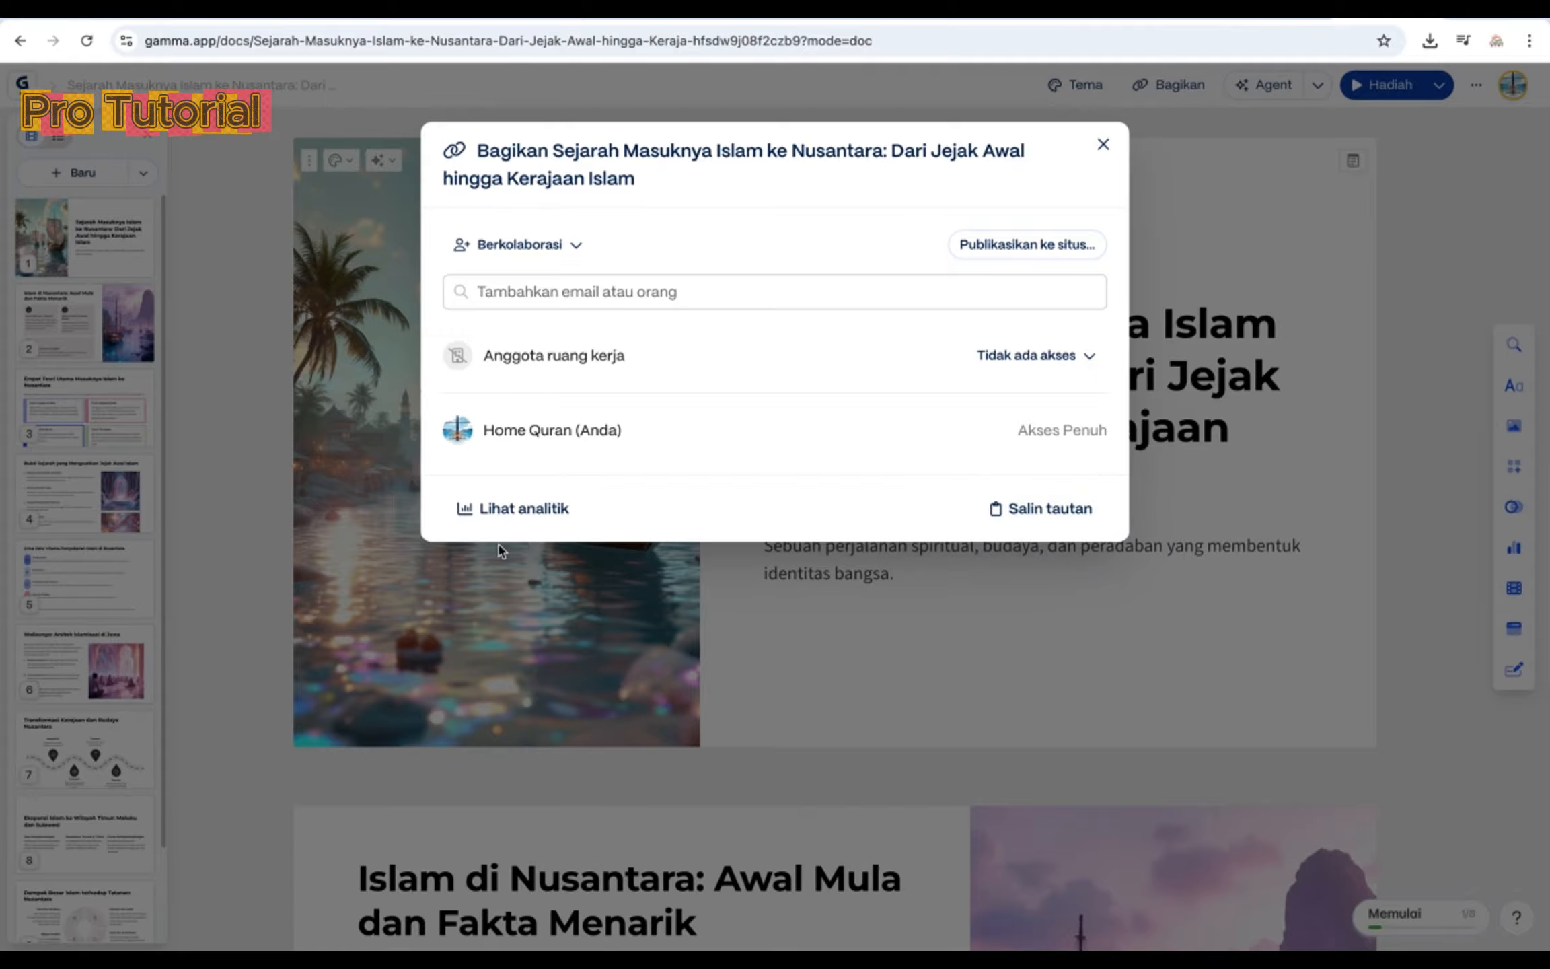
left_click(1103, 146)
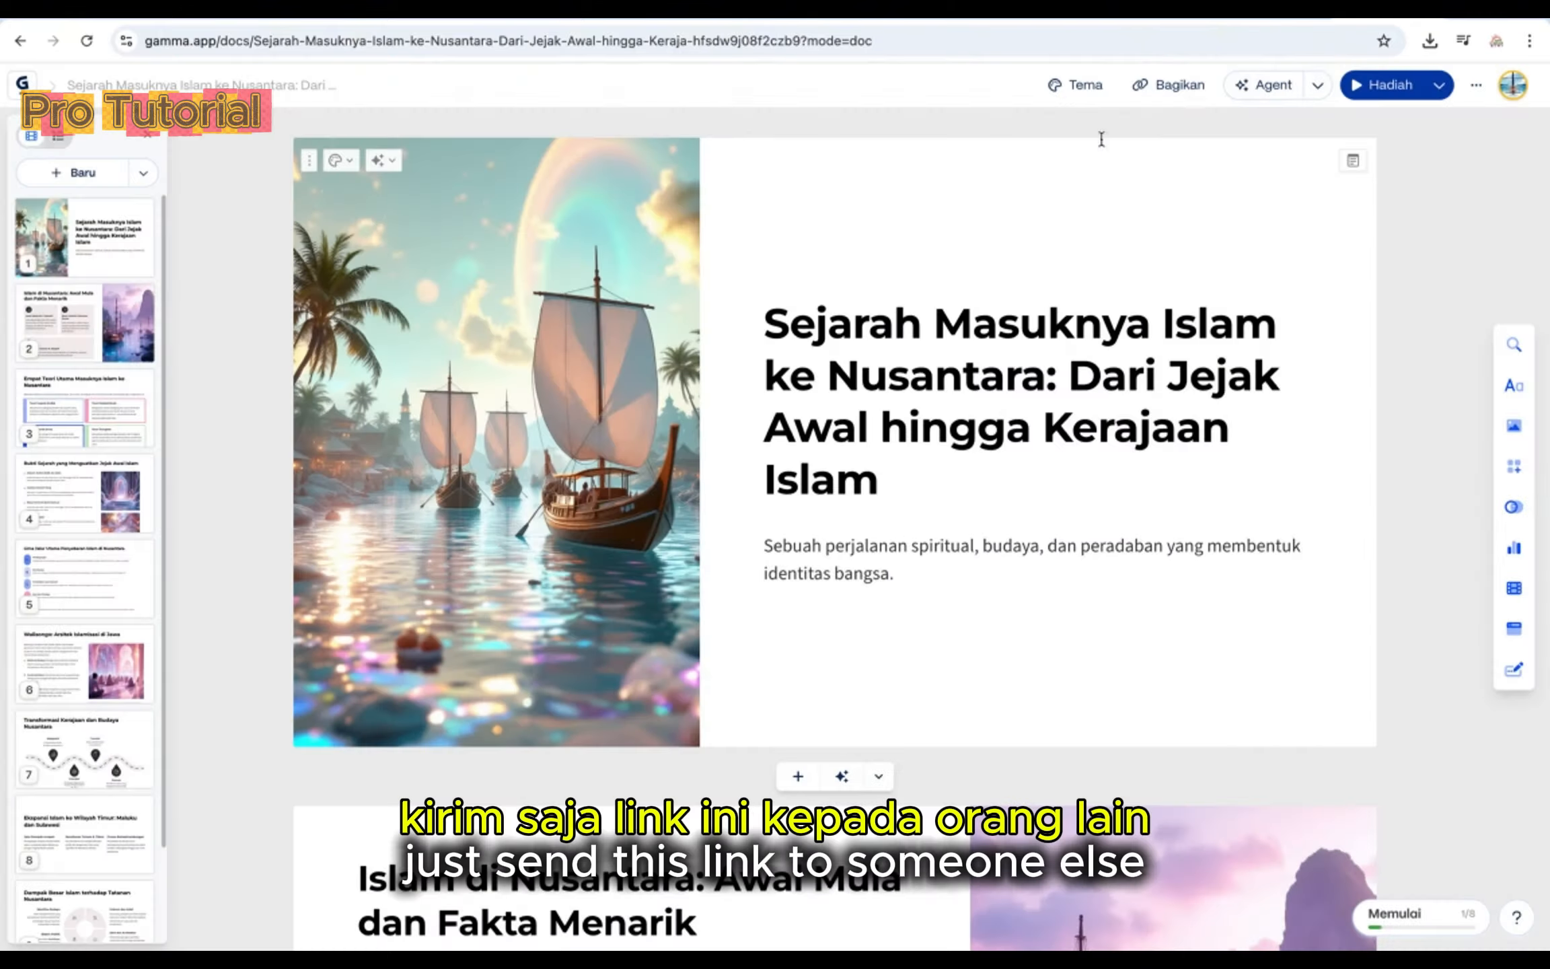
left_click(1315, 85)
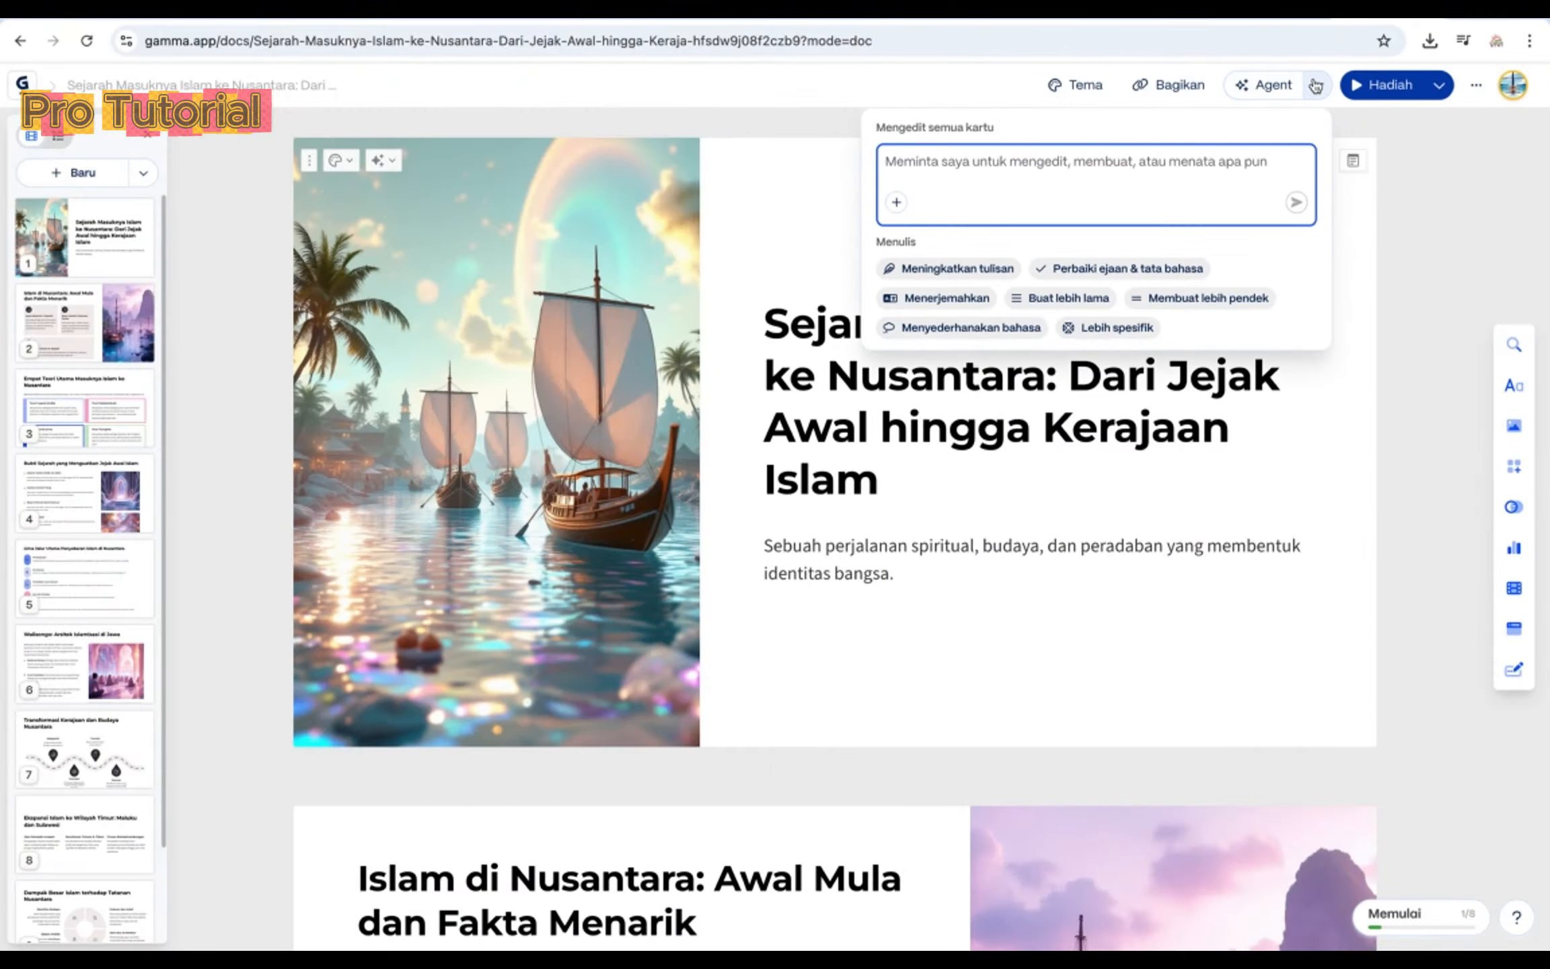
left_click(1003, 397)
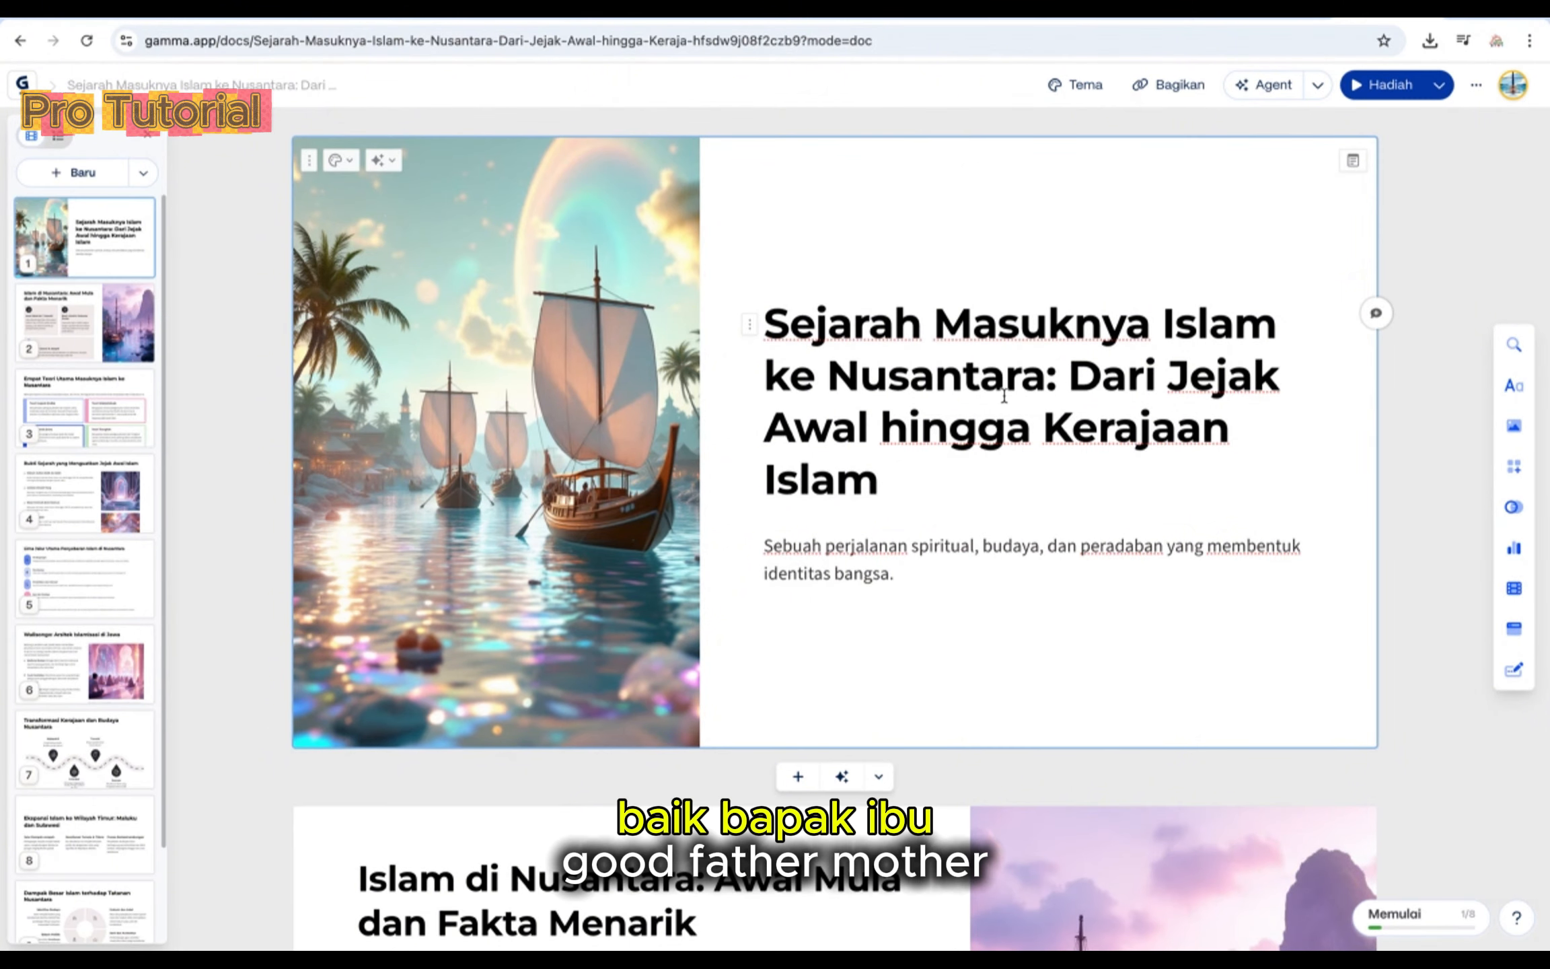
Review the text and pictures of all cards from the title to the conclusion, and select the conclusion card's picture
scroll(1003, 396, "down", 8)
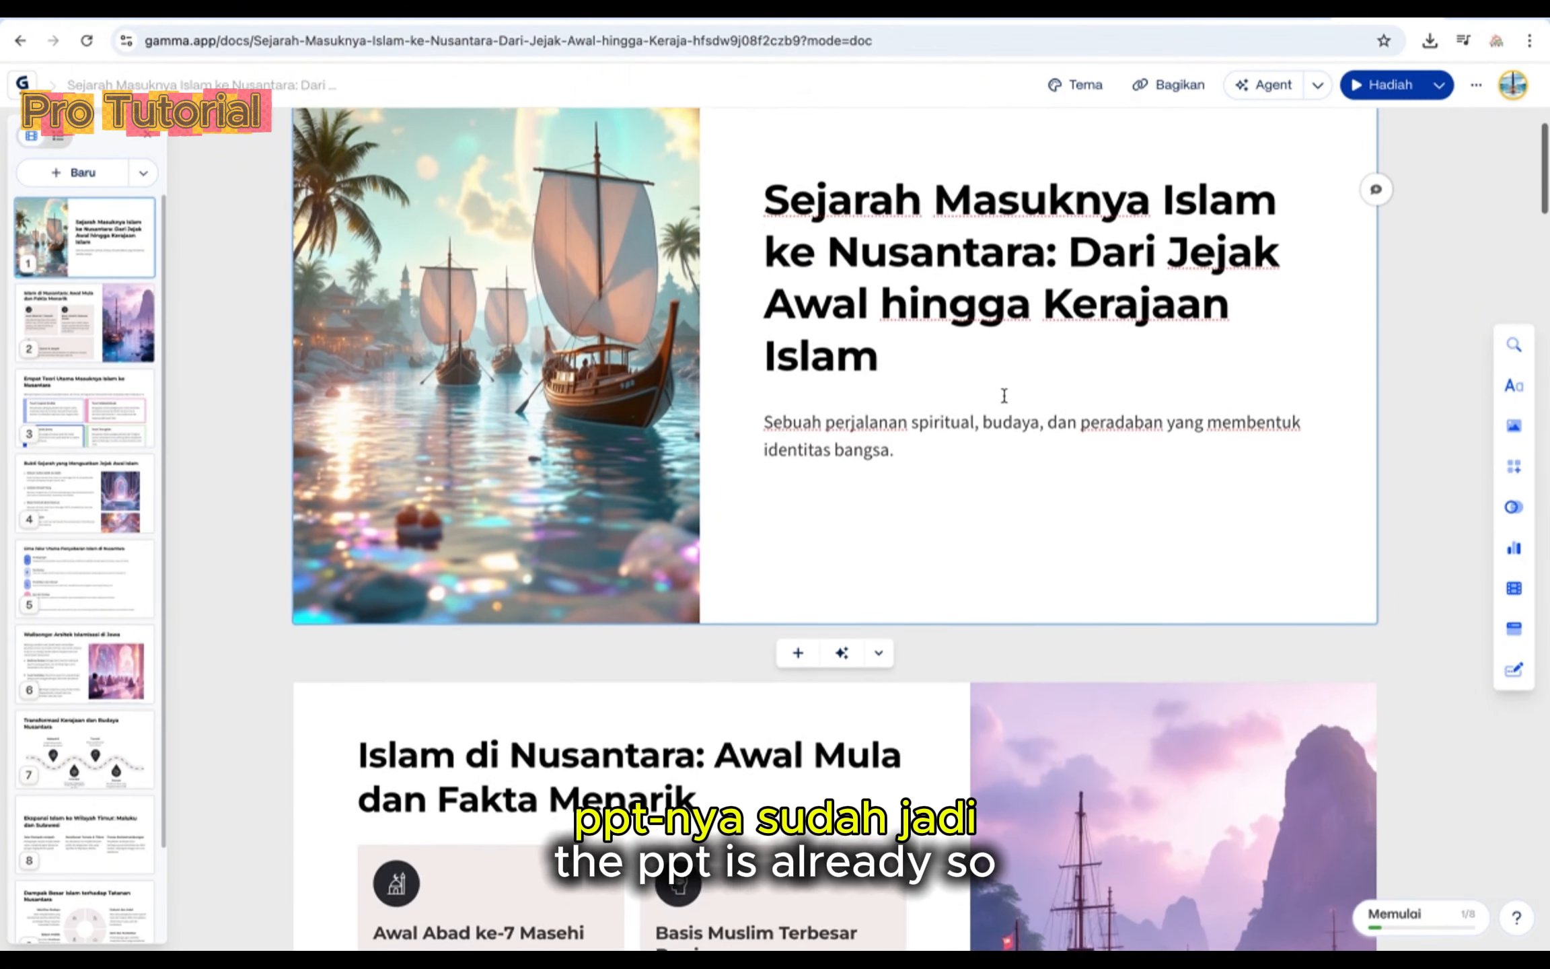
scroll(1003, 400, "down", 10)
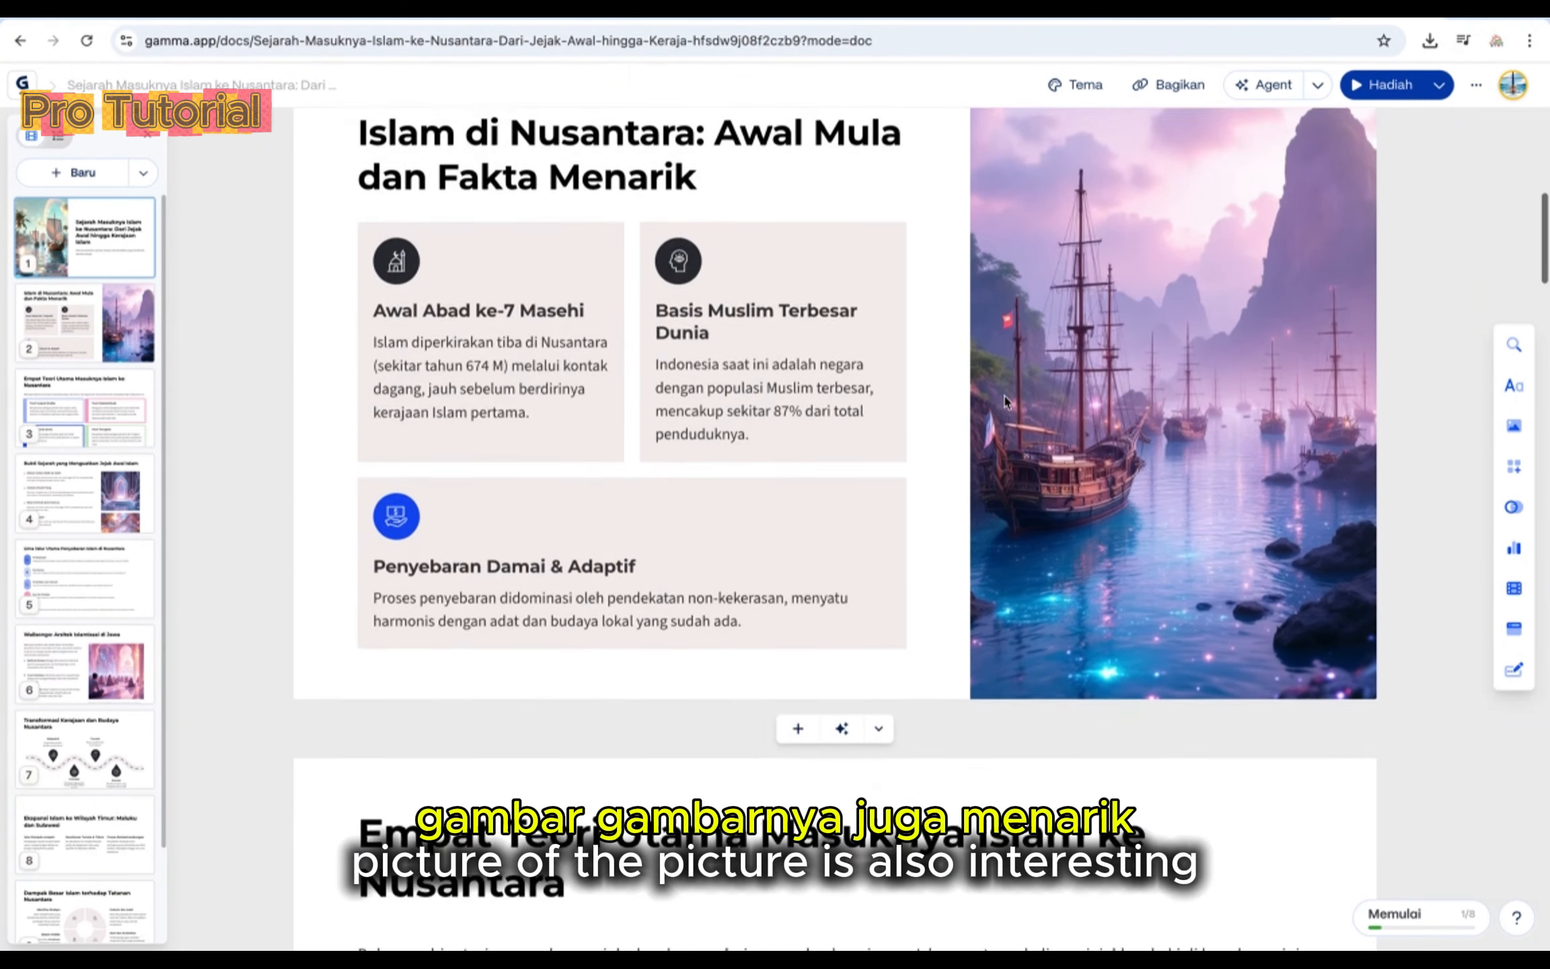
scroll(1005, 401, "down", 5)
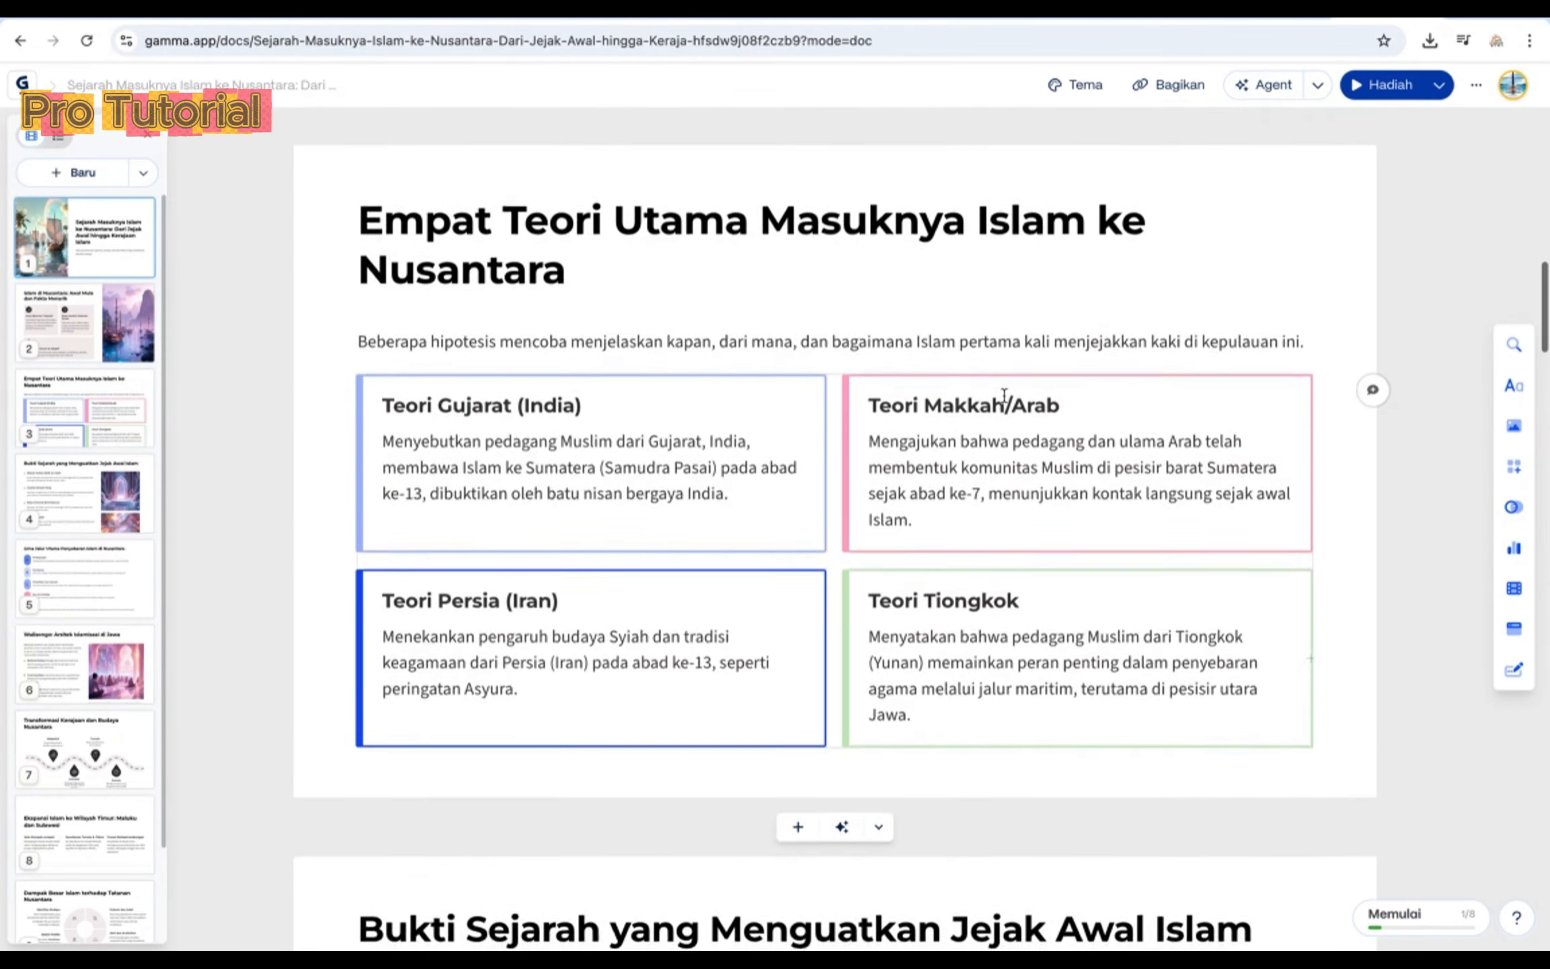
scroll(1003, 397, "down", 1)
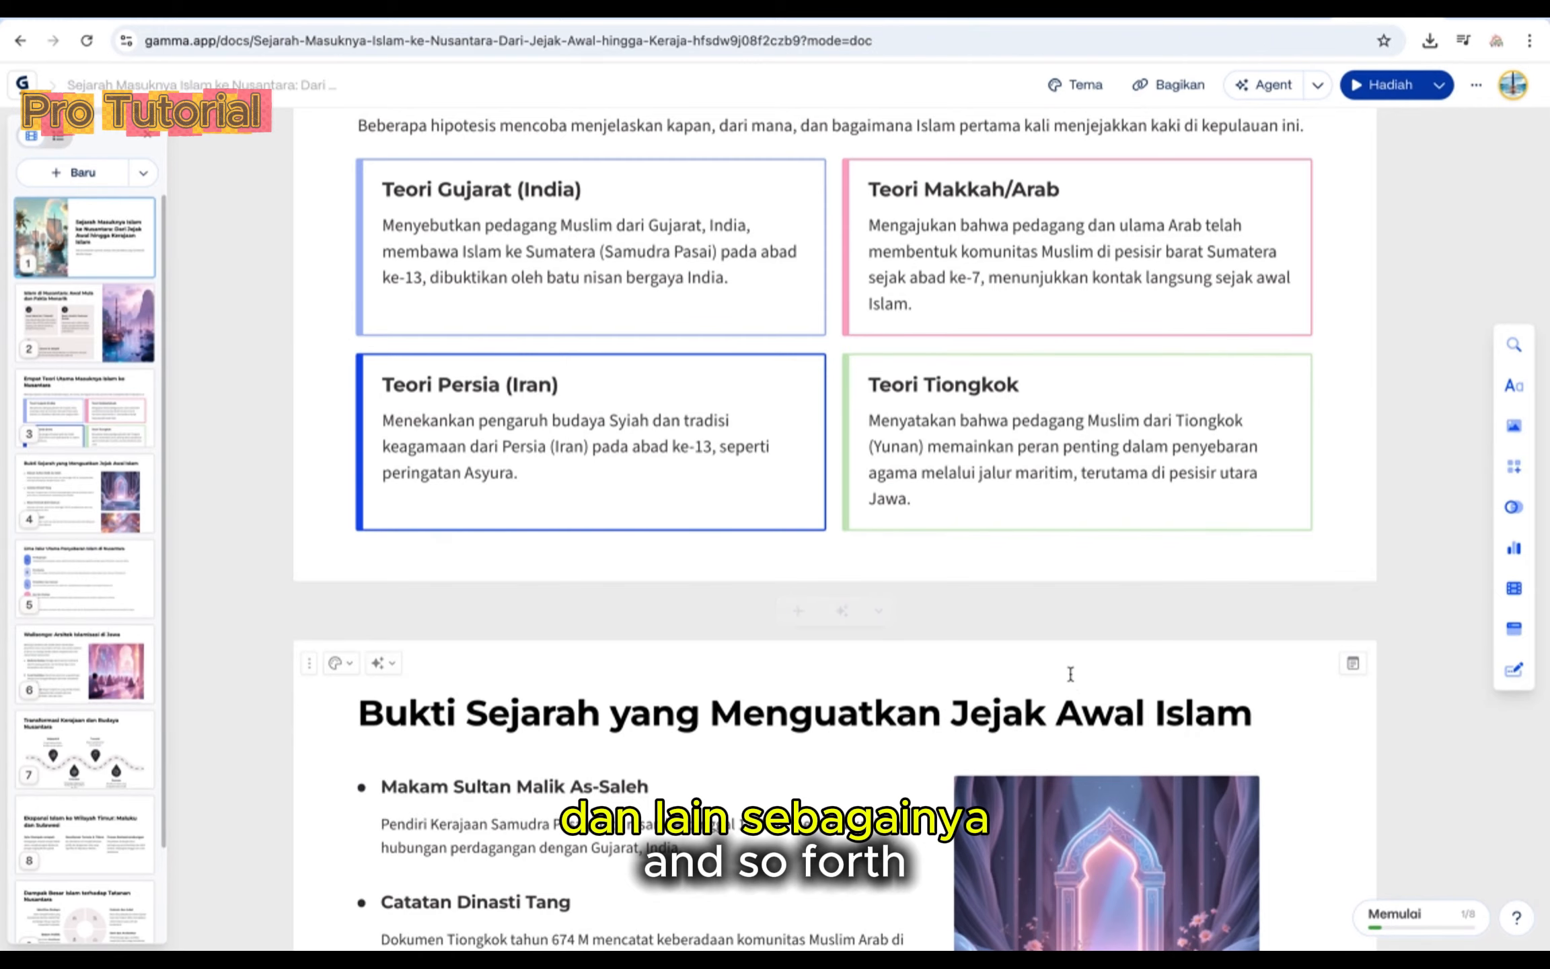
scroll(1069, 673, "down", 12)
scroll(1070, 680, "down", 20)
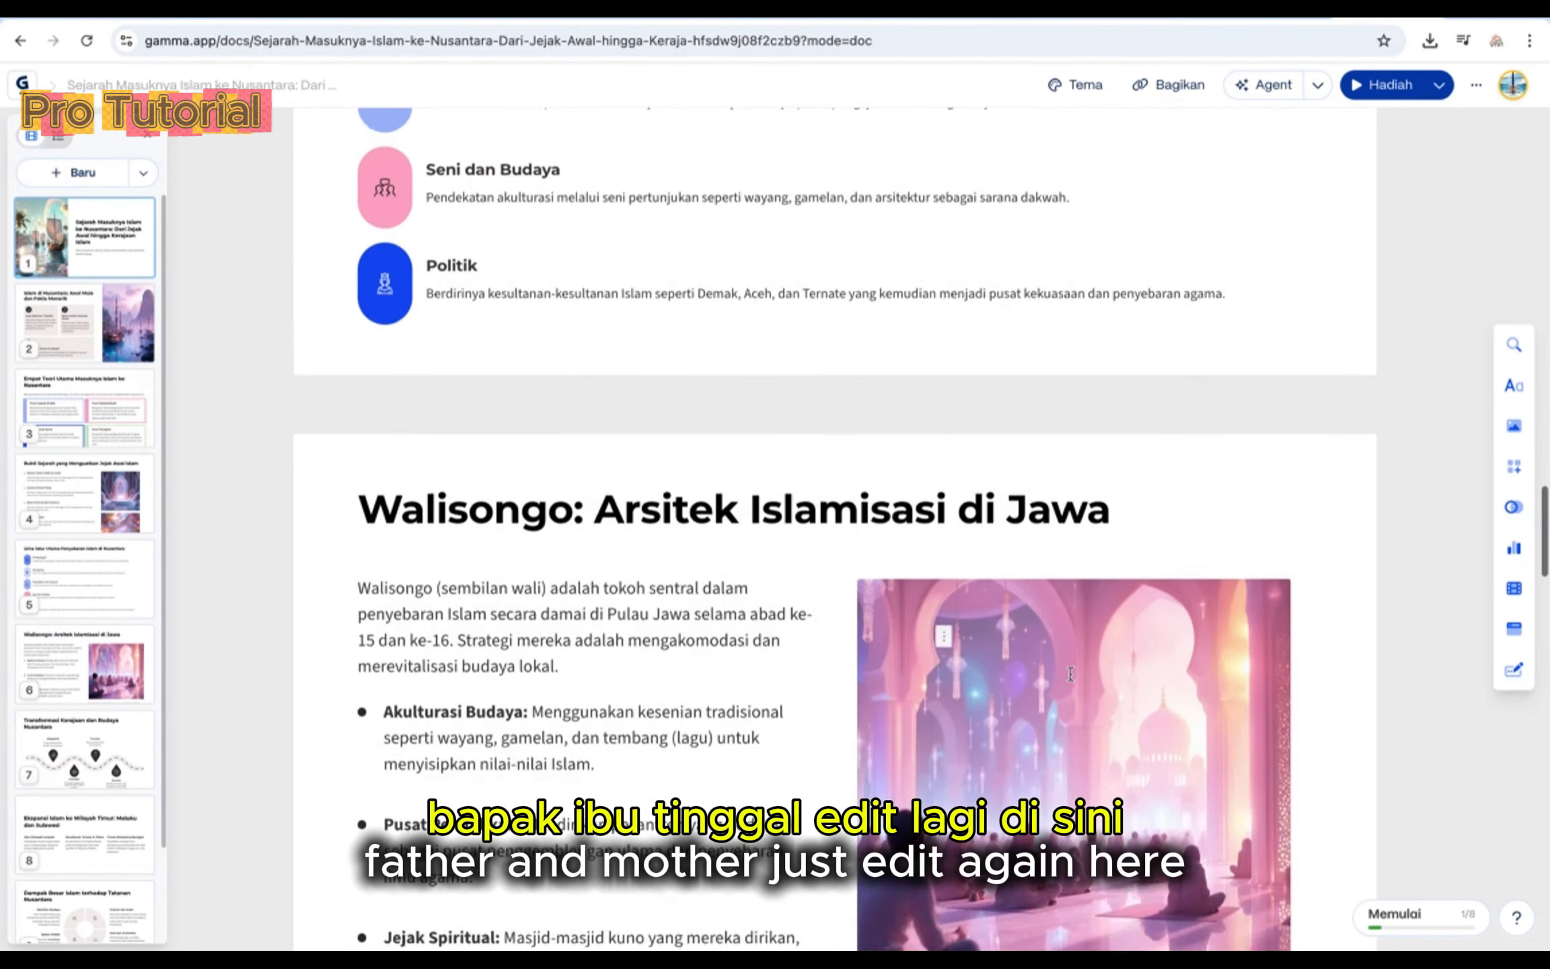
scroll(1071, 679, "down", 20)
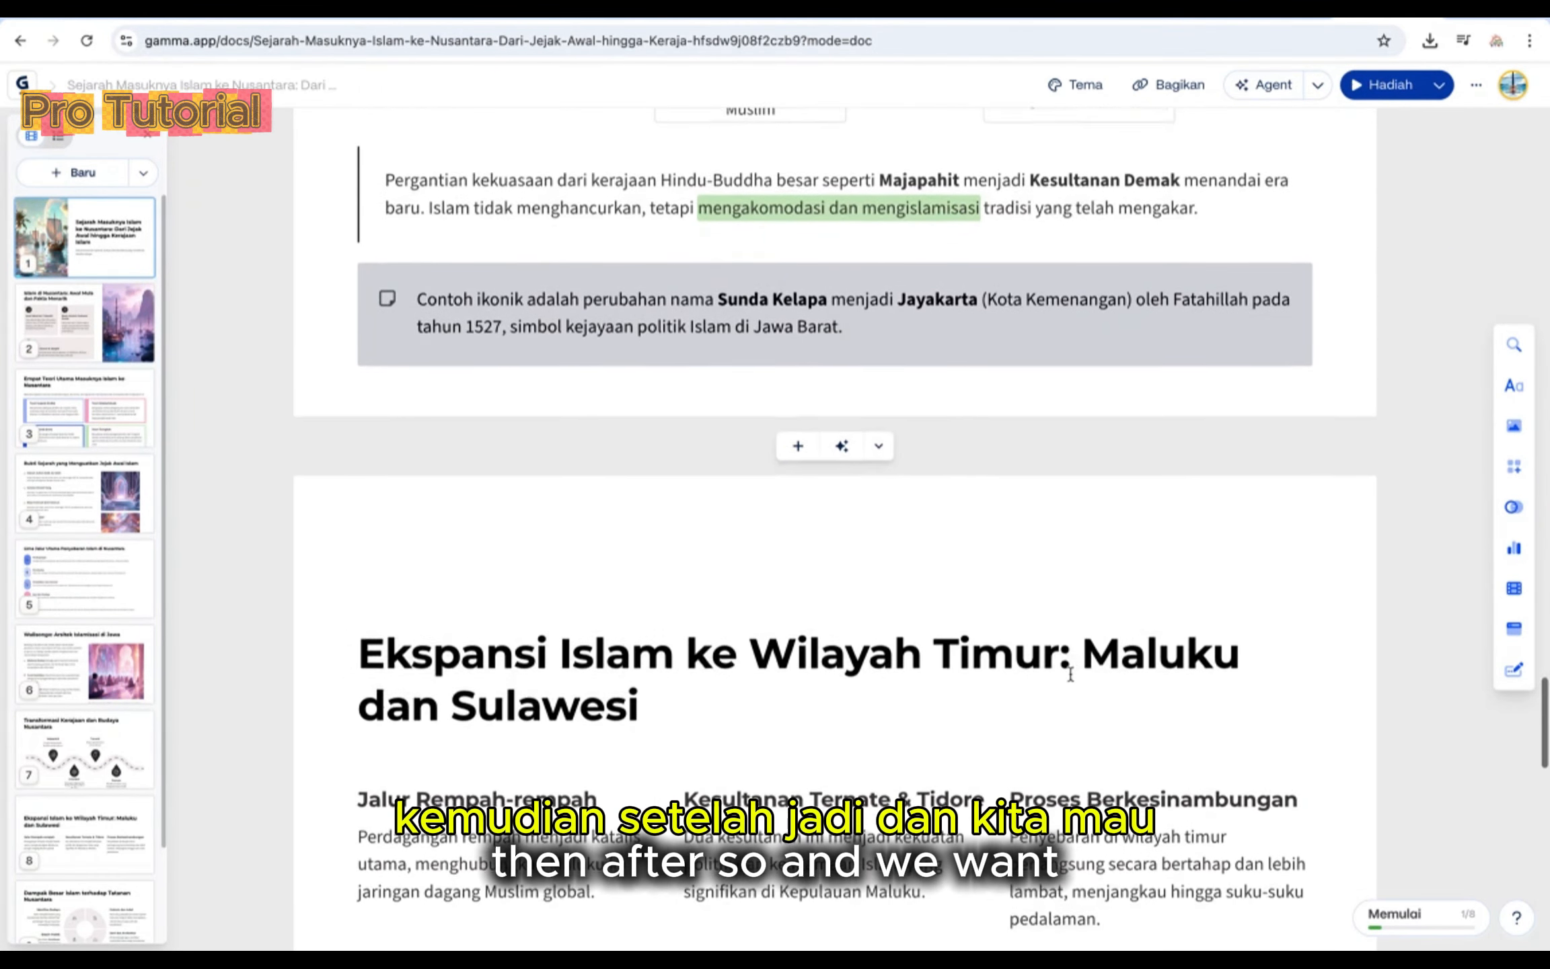
scroll(1071, 673, "down", 11)
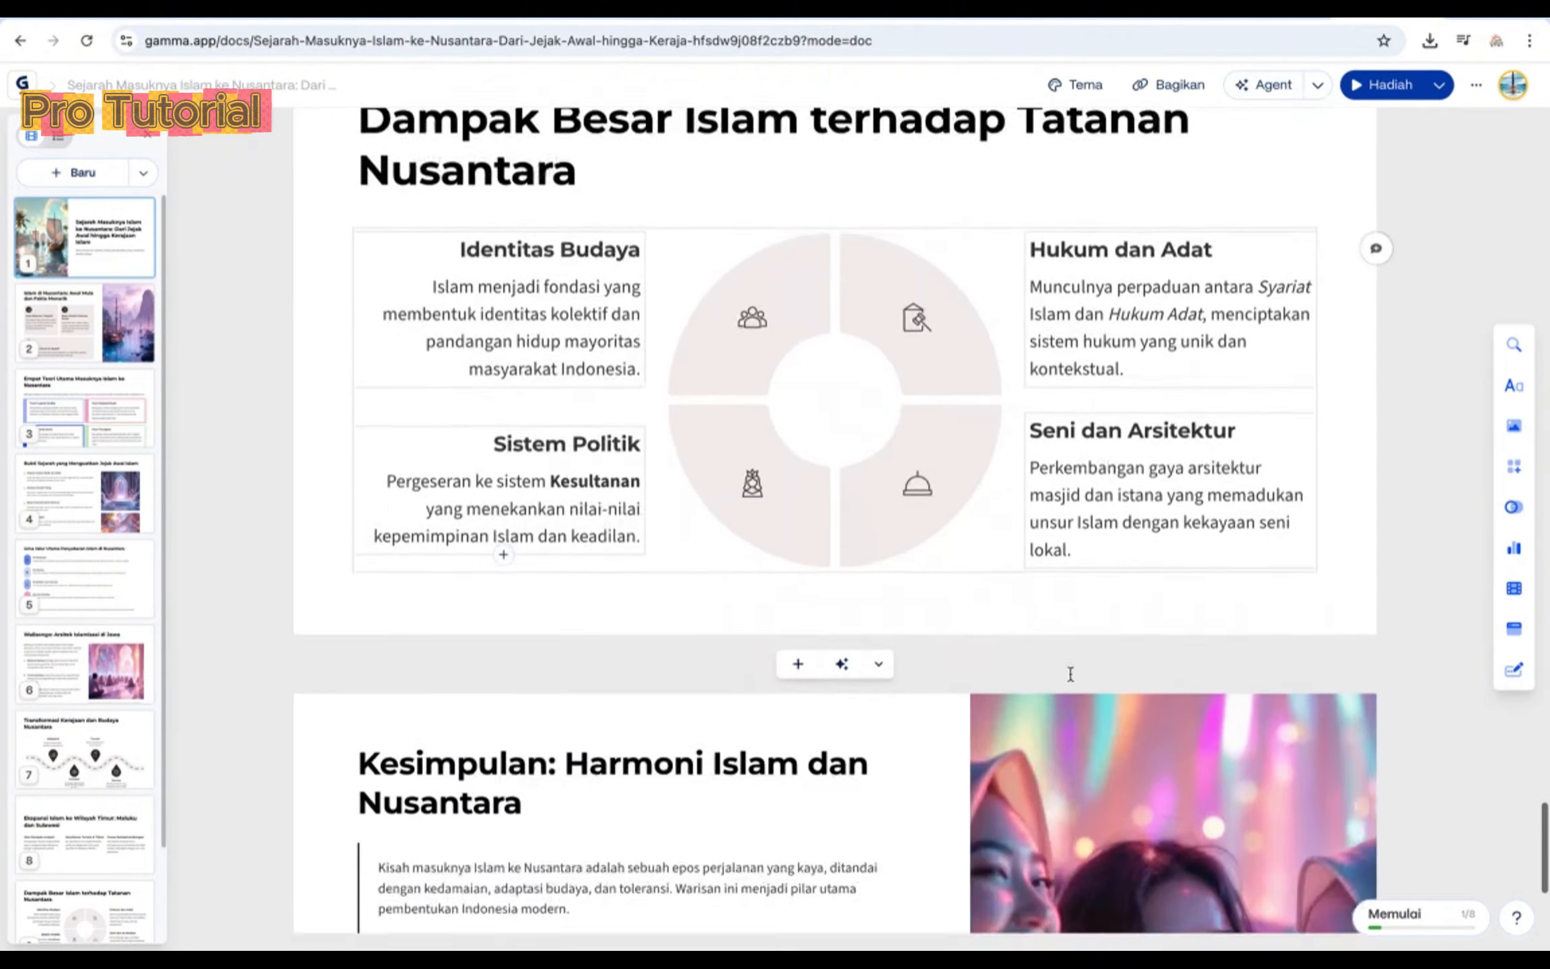
scroll(1070, 681, "down", 4)
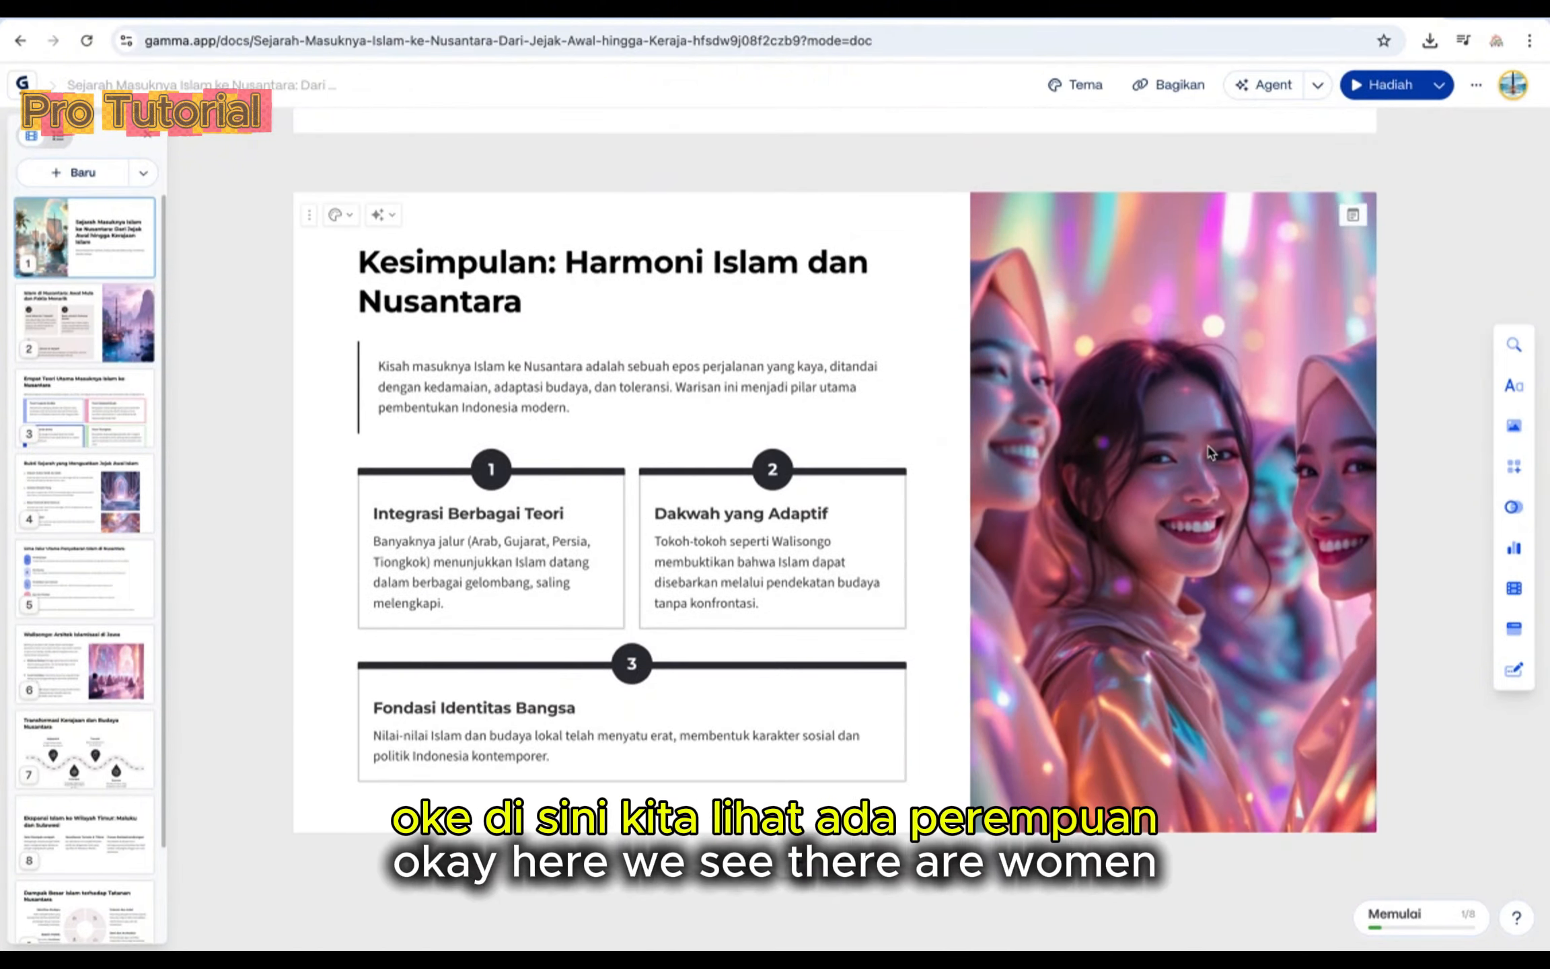
left_click(1196, 499)
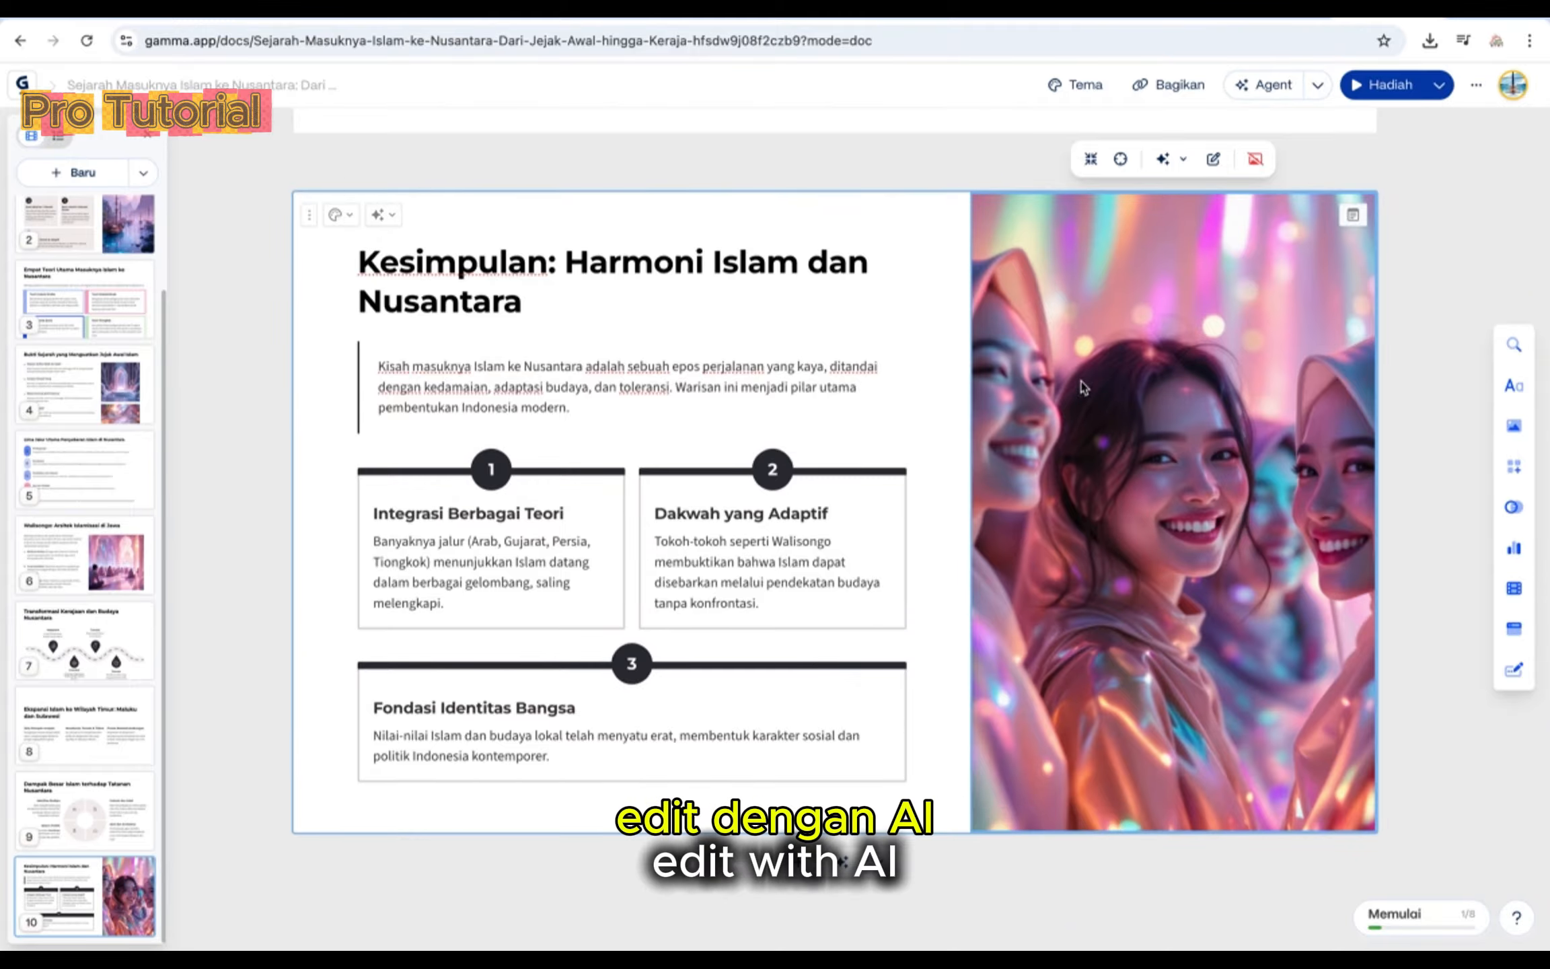
Export all cards of the presentation to PowerPoint
left_click(1477, 87)
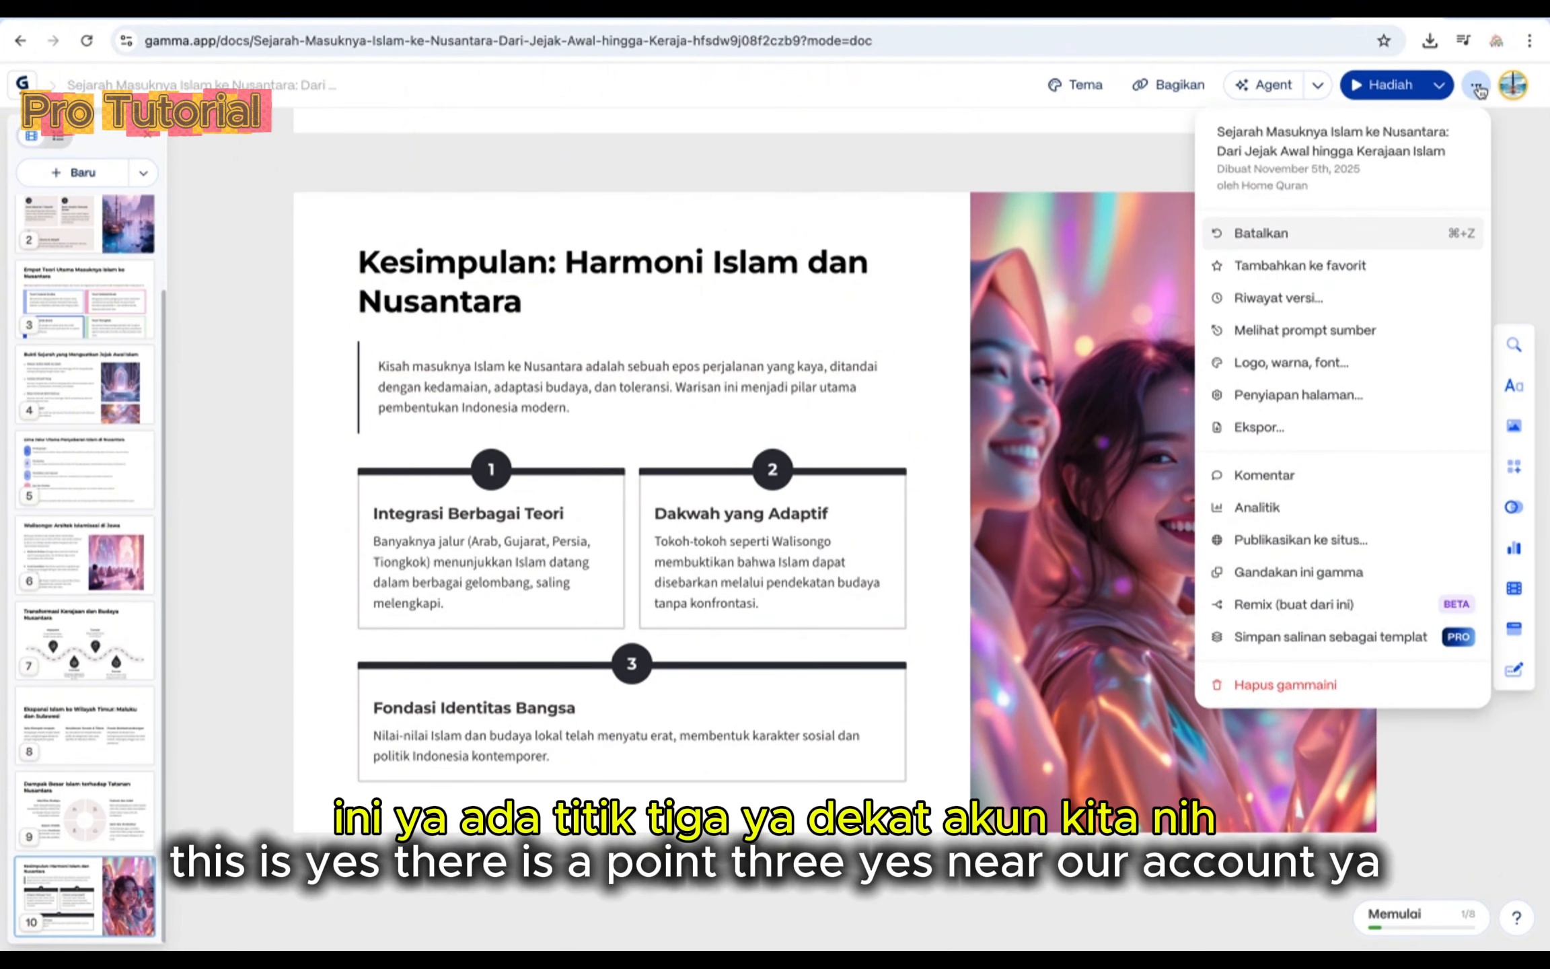
left_click(1503, 143)
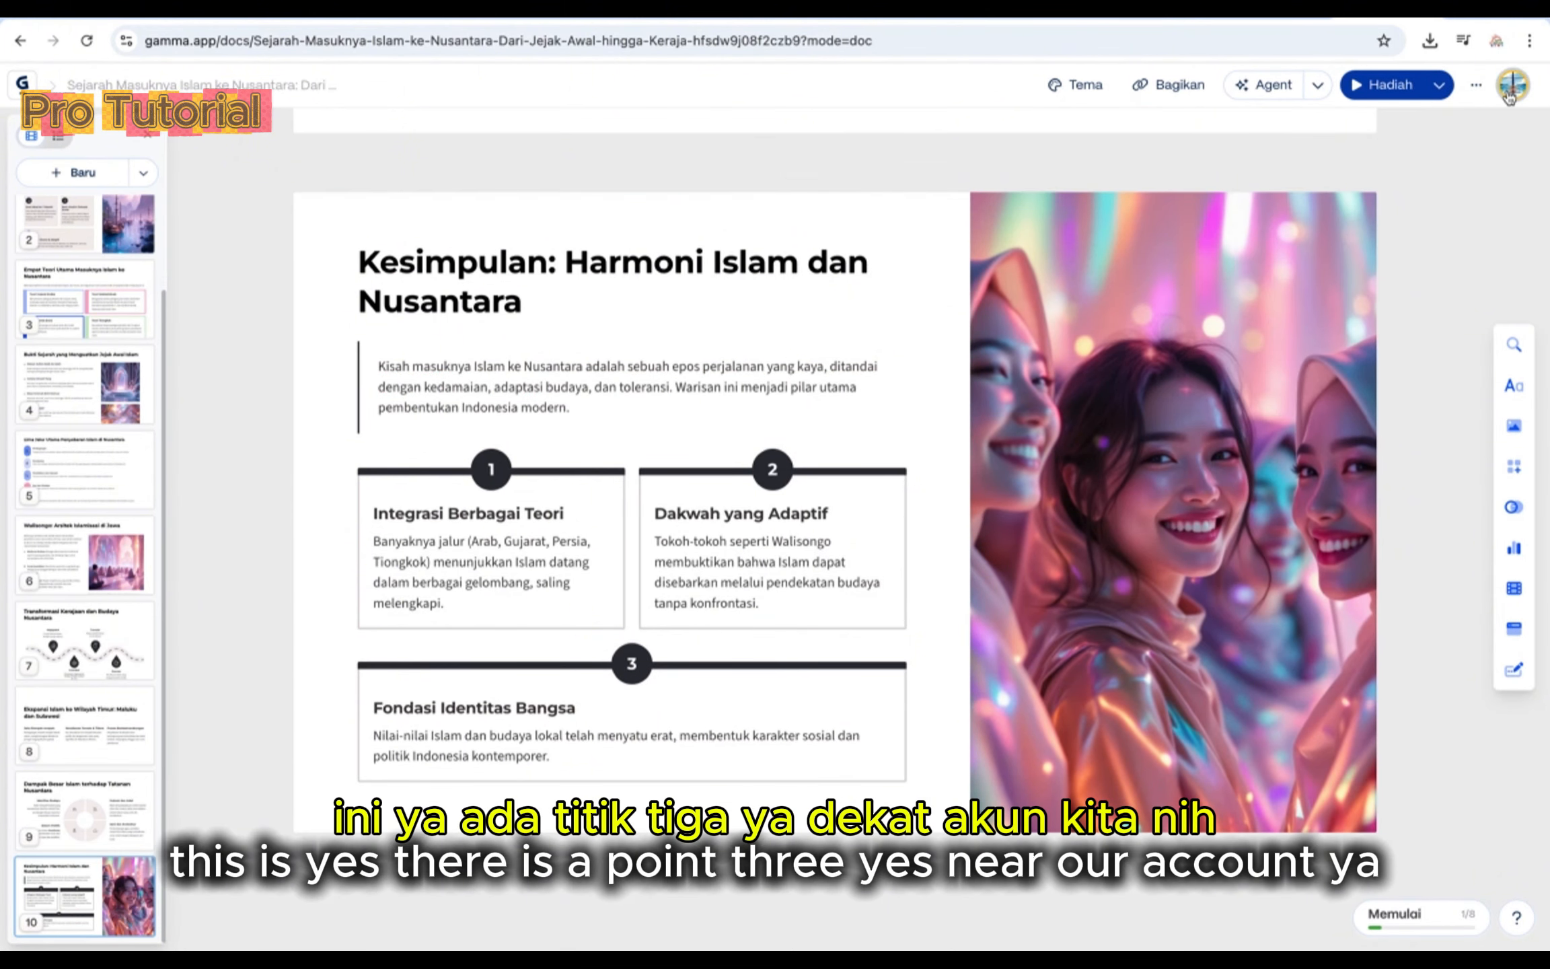
left_click(1475, 85)
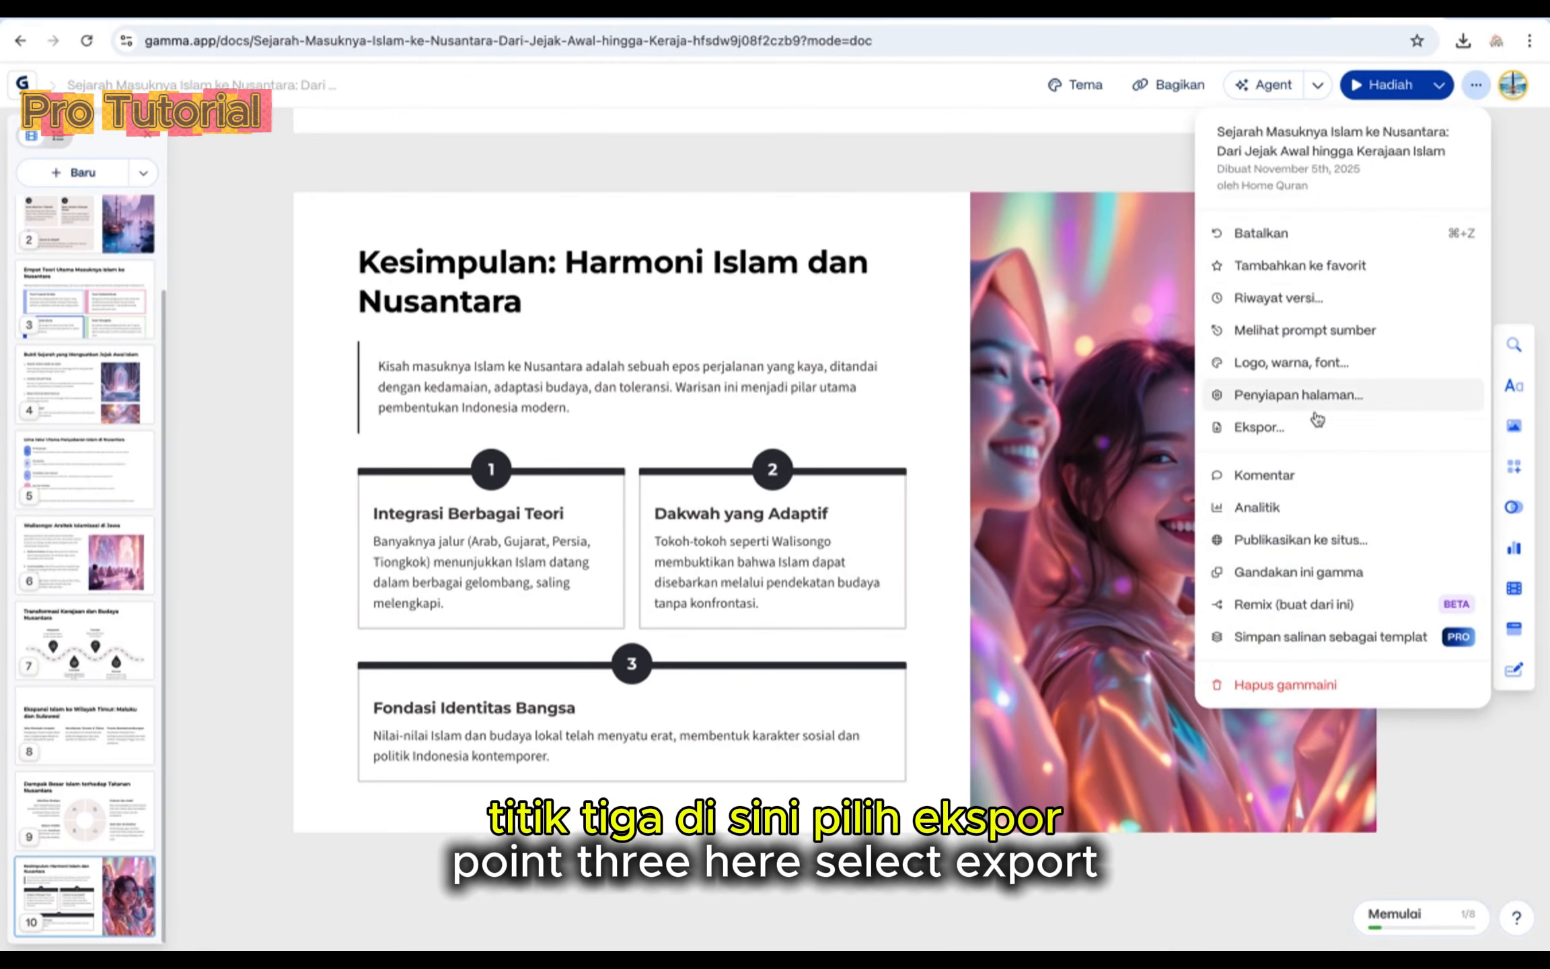
left_click(1270, 430)
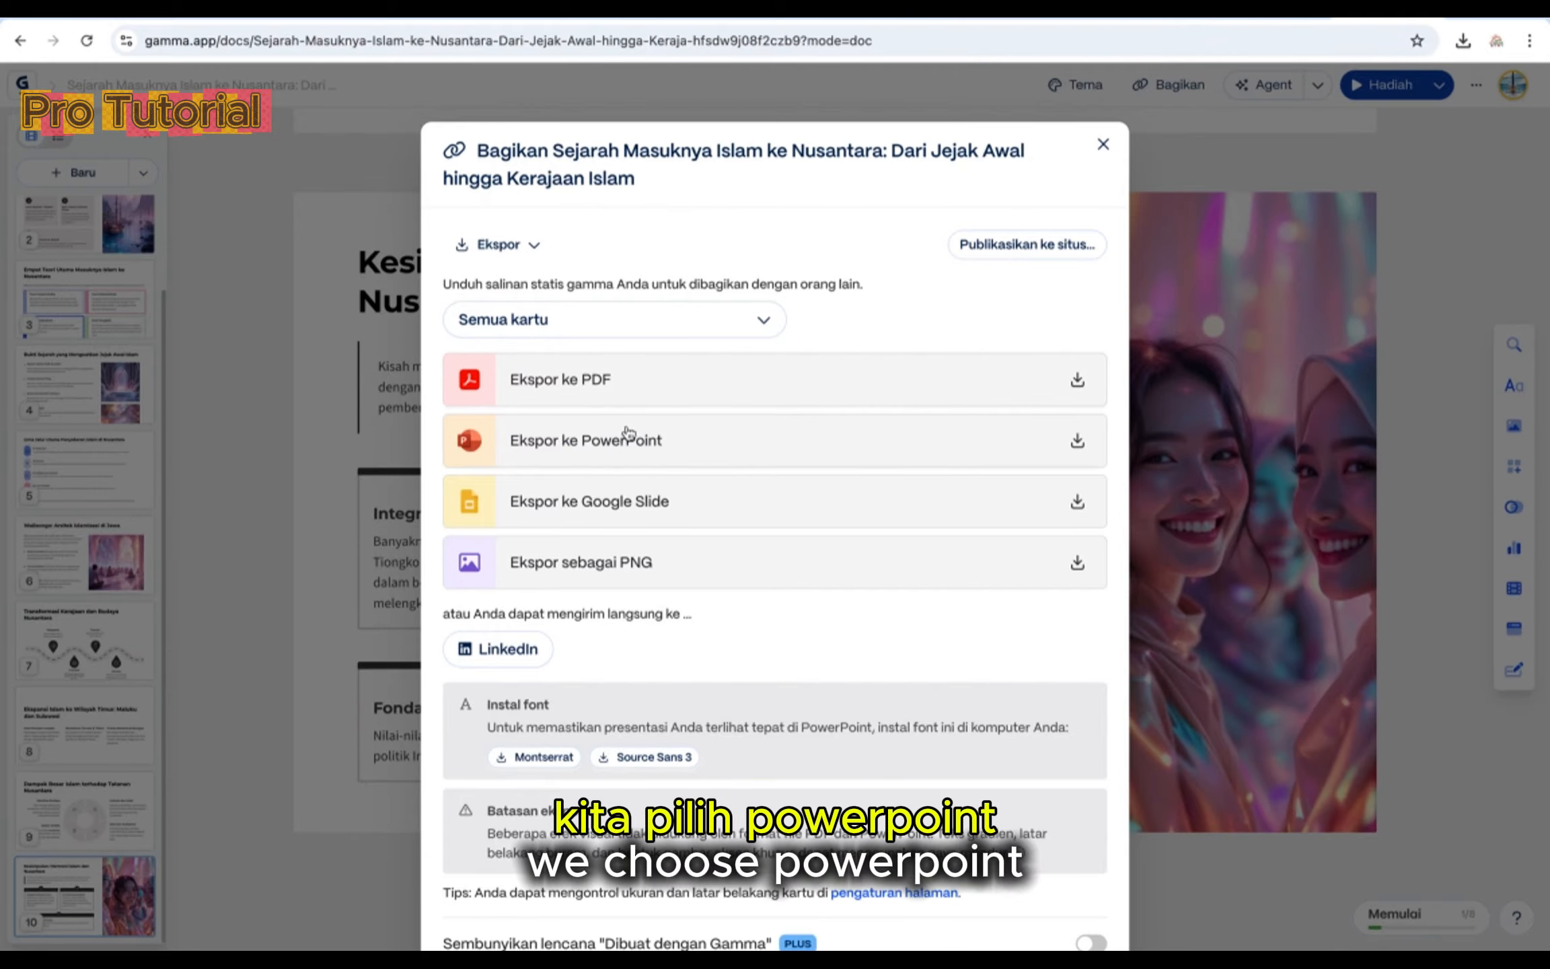
left_click(1078, 445)
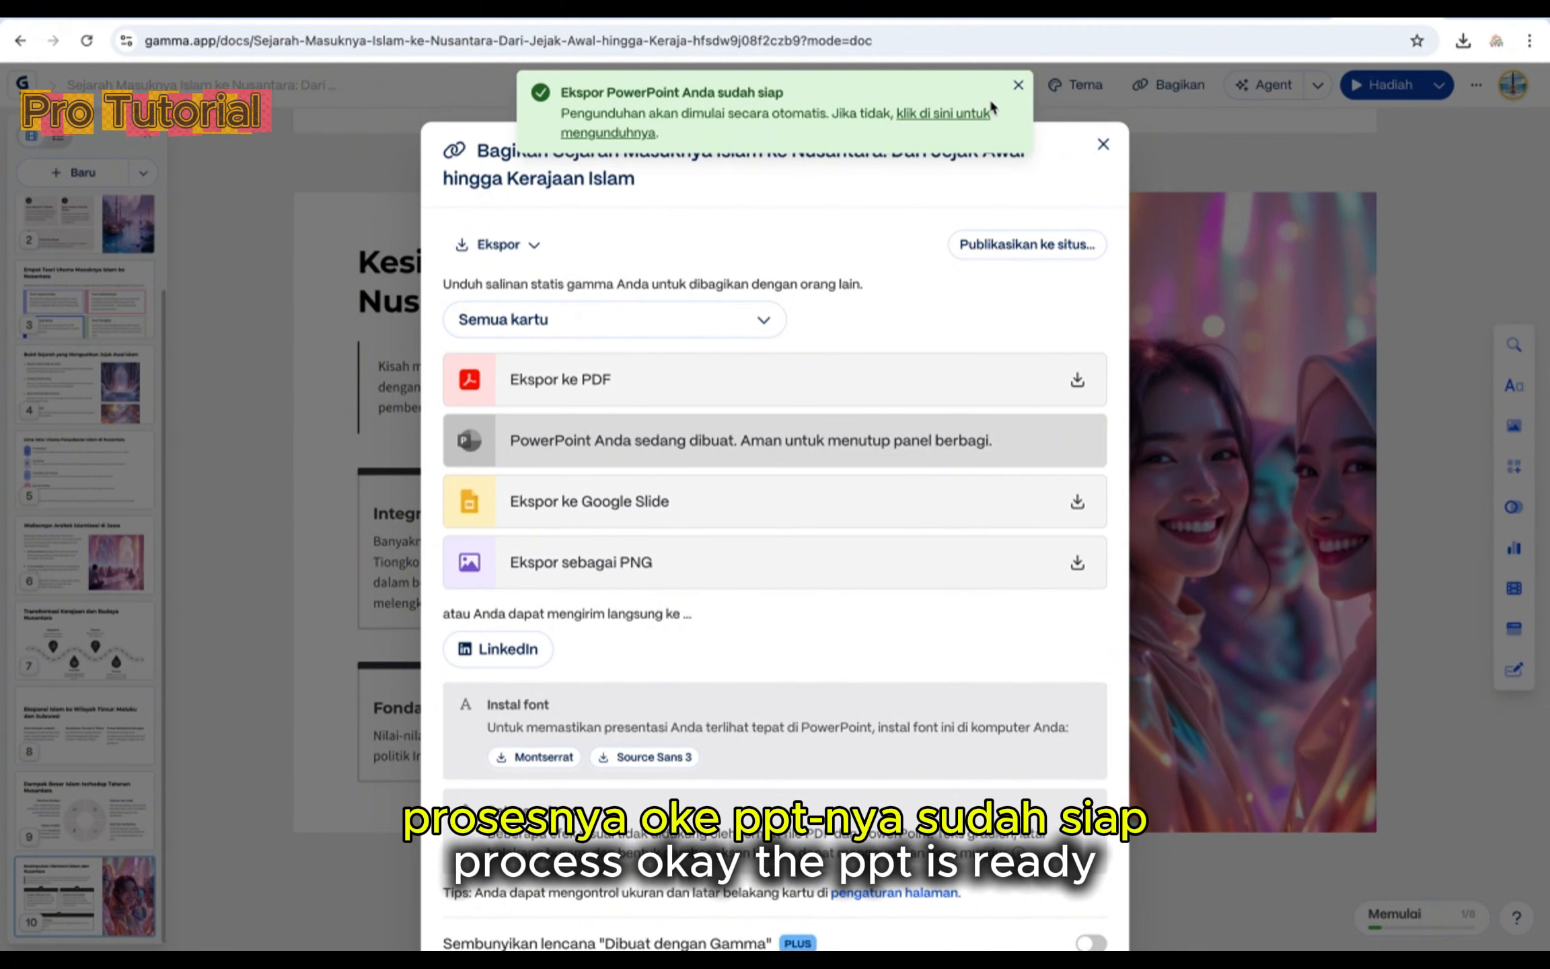
Download the exported PowerPoint file and open it from the browser's downloads
left_click(948, 115)
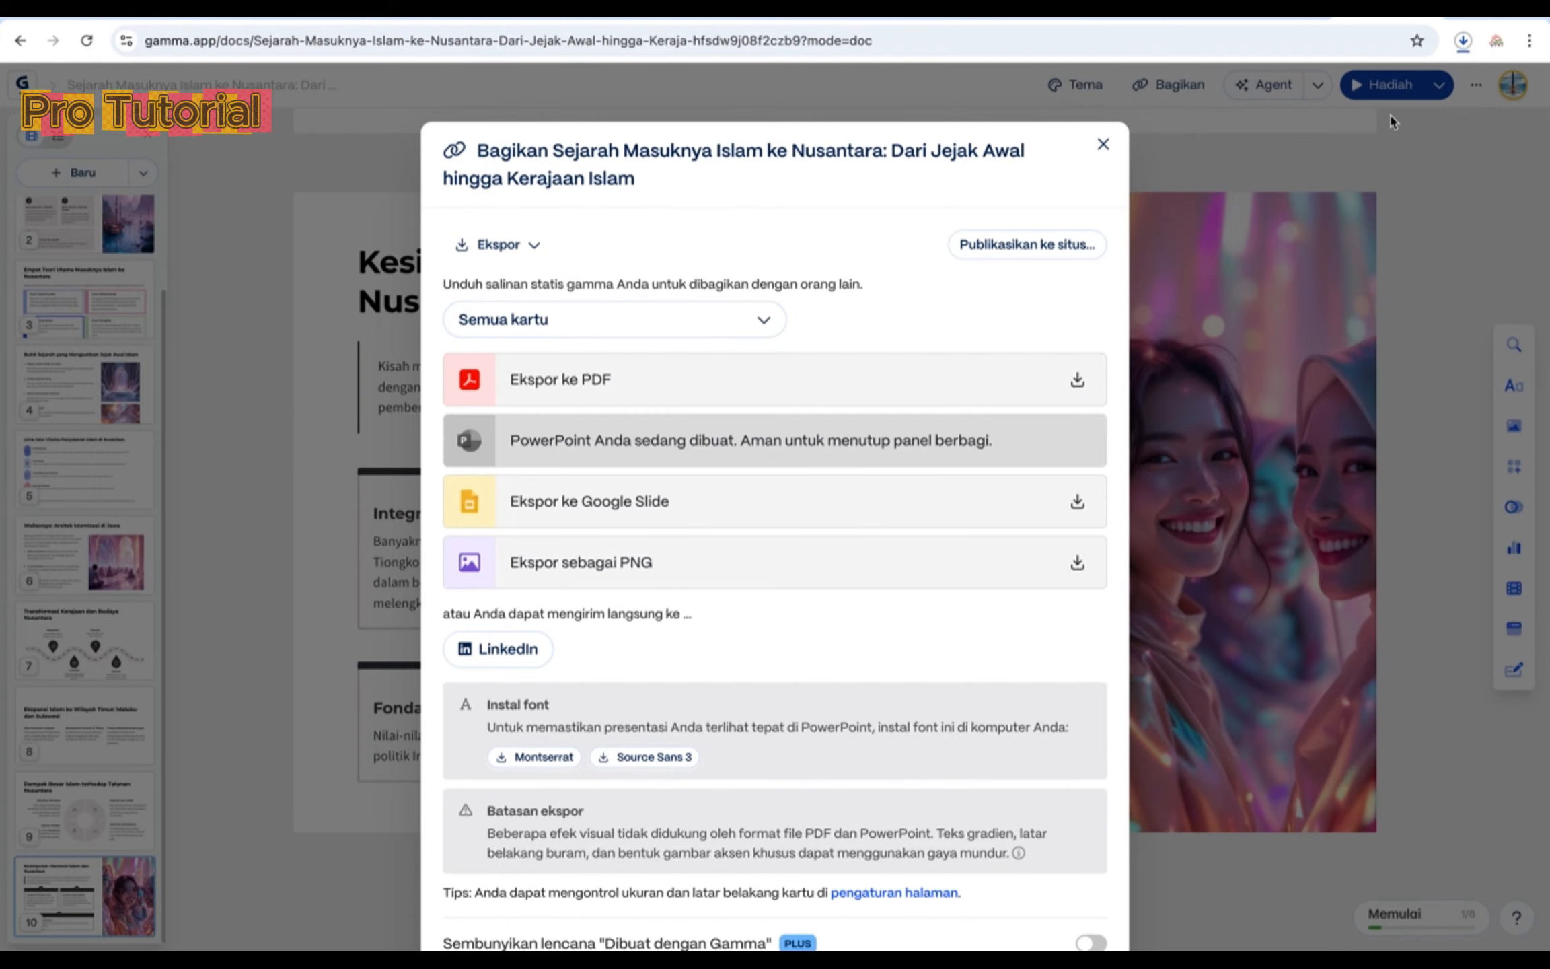
left_click(1466, 40)
left_click(1278, 135)
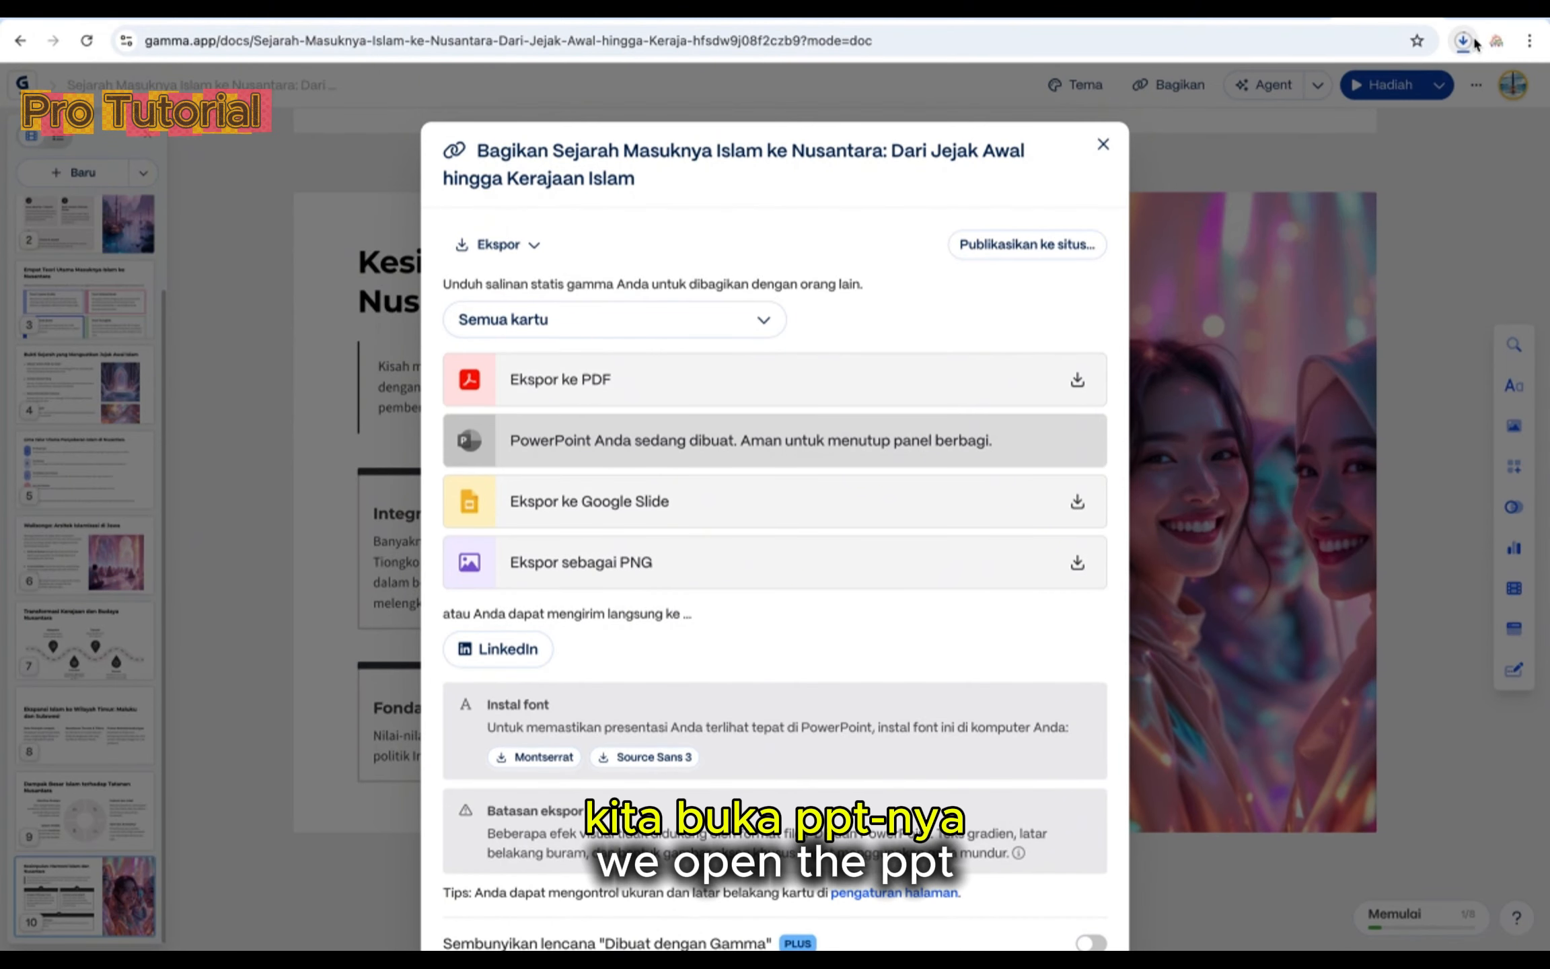